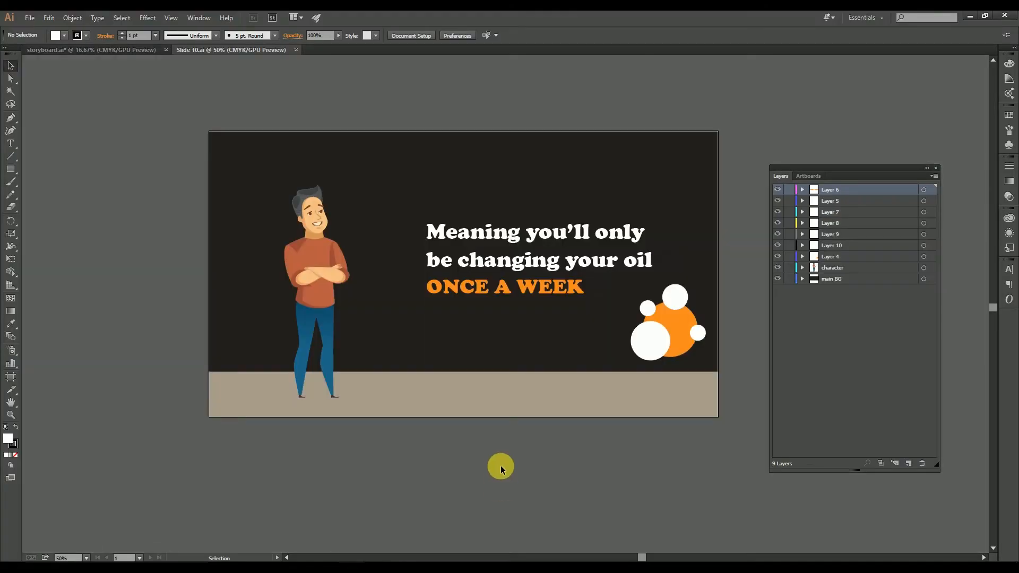
Convert the Slide 10 document's colour mode to RGB, then close the file and save the changes
left_click(30, 17)
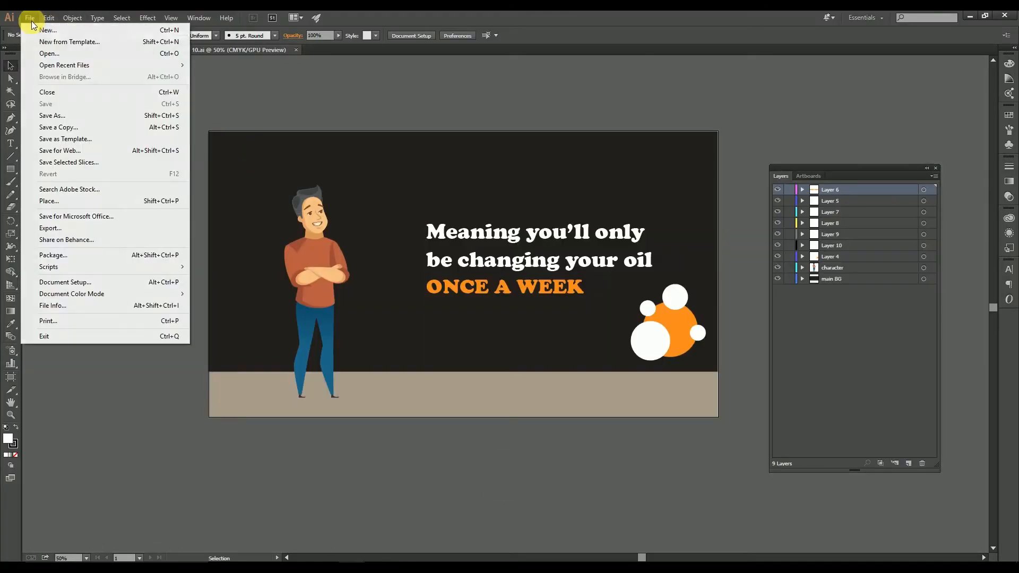
mouse_move(79, 293)
left_click(241, 303)
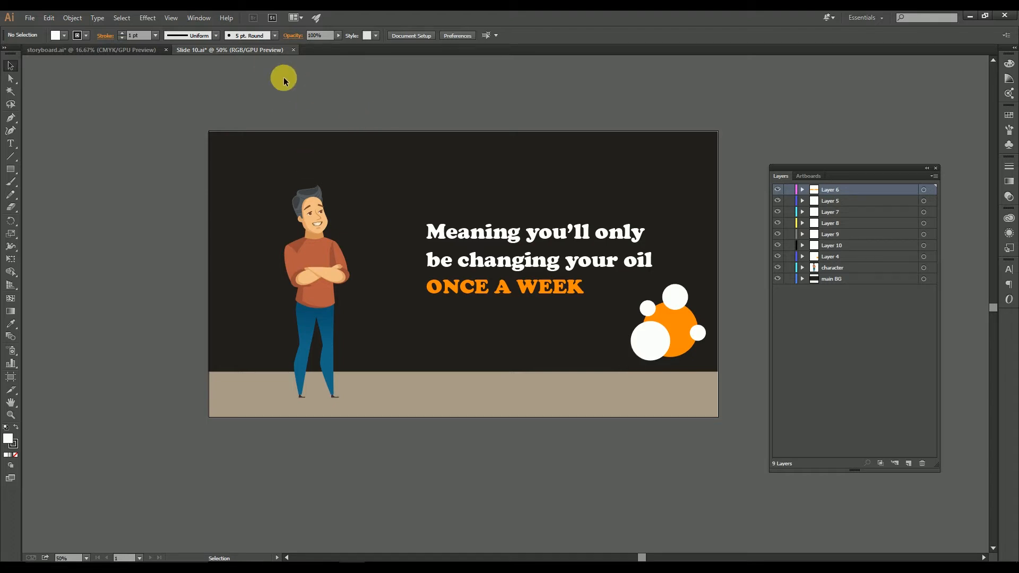
left_click(294, 50)
left_click(514, 305)
Switch to After Effects, close the Slide 10 composition and open Slide 1 from the Main Video timeline
left_click(332, 567)
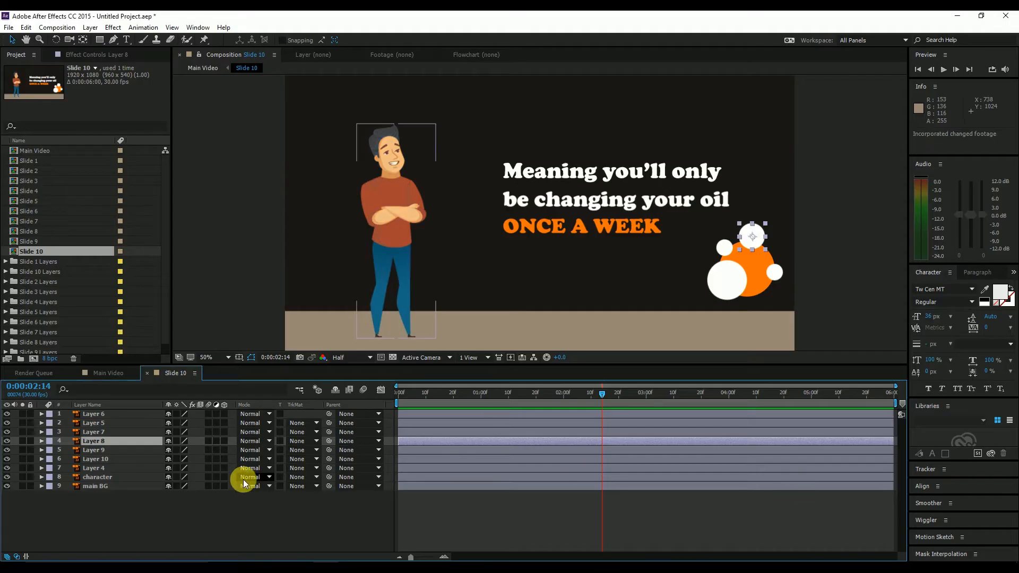
left_click(147, 373)
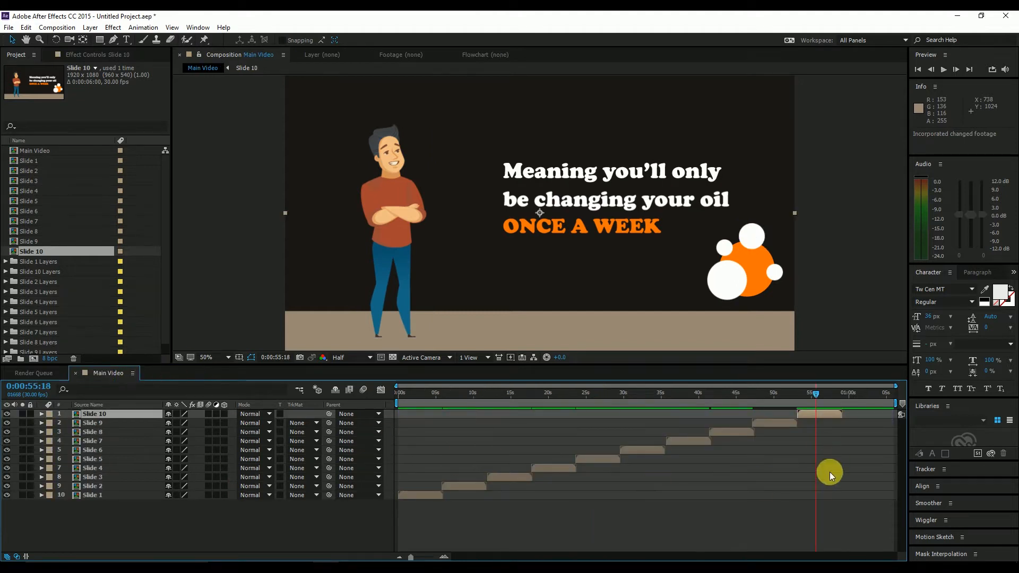
left_click_drag(813, 393, 425, 451)
double_click(406, 494)
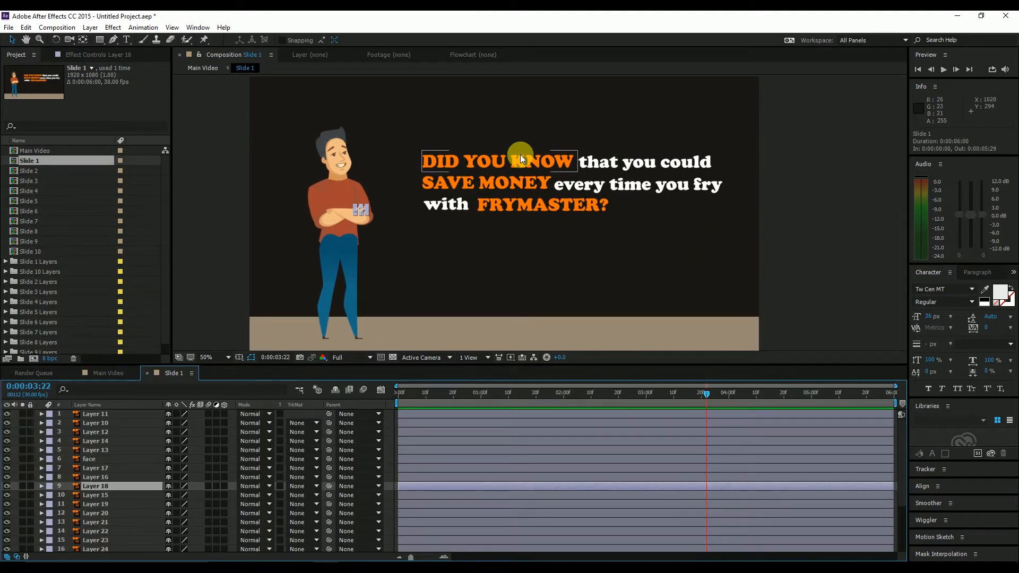
Examine how the text phrases and the character's face and body parts are split into separate layers in Slide 1
left_click(506, 187)
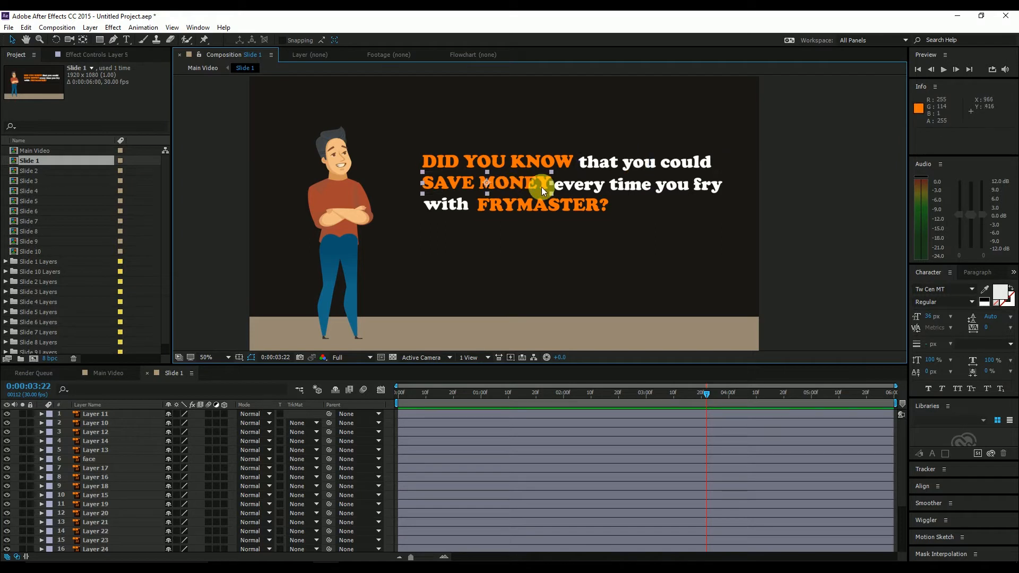
left_click(358, 210)
left_click(267, 180)
left_click(343, 159)
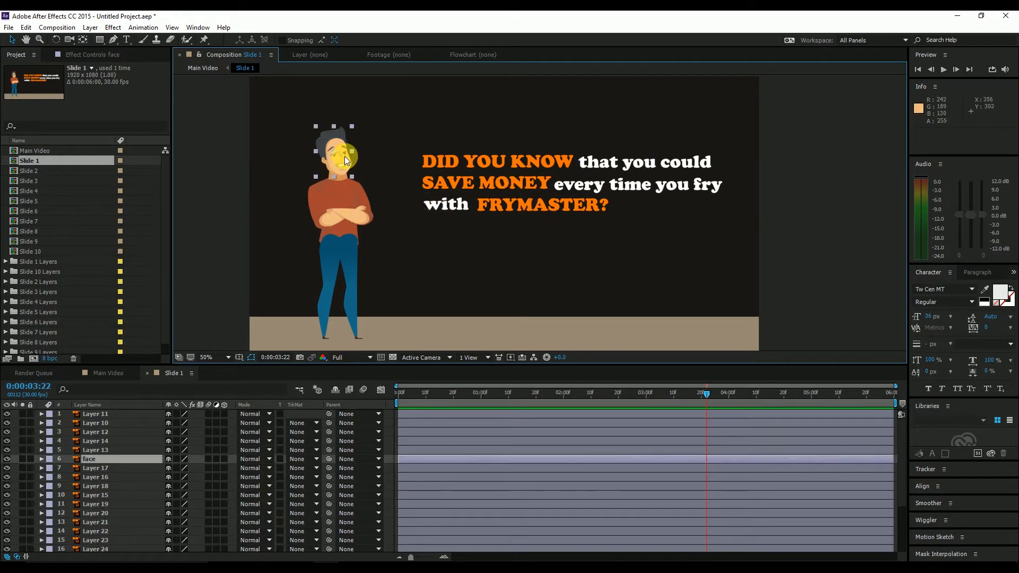
left_click(441, 220)
scroll(333, 155, "up", 2)
left_click(378, 155)
left_click(368, 197)
left_click(370, 213)
left_click(371, 228)
left_click(370, 257)
scroll(451, 275, "down", 4)
scroll(453, 274, "up", 2)
left_click(485, 229)
left_click(559, 239)
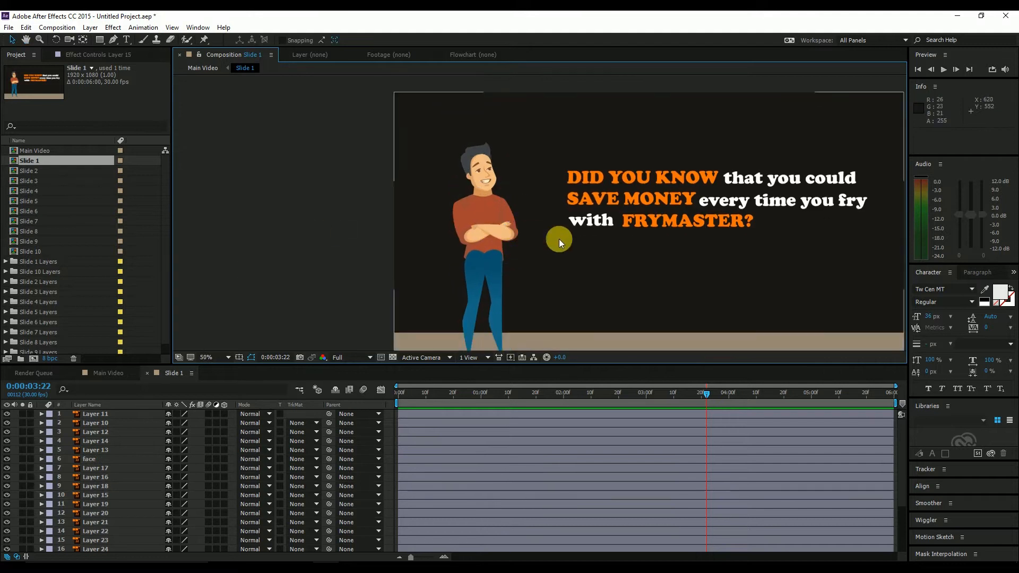
left_click_drag(559, 239, 594, 198)
left_click_drag(726, 244, 641, 256)
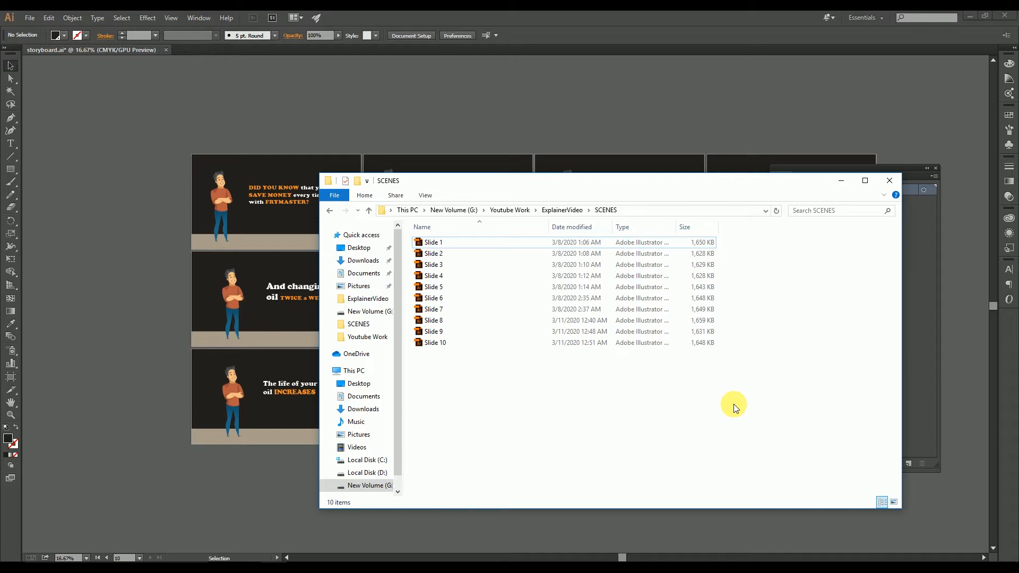
Minimize the SCENES folder window and Illustrator, and switch to the empty After Effects project
left_click(843, 179)
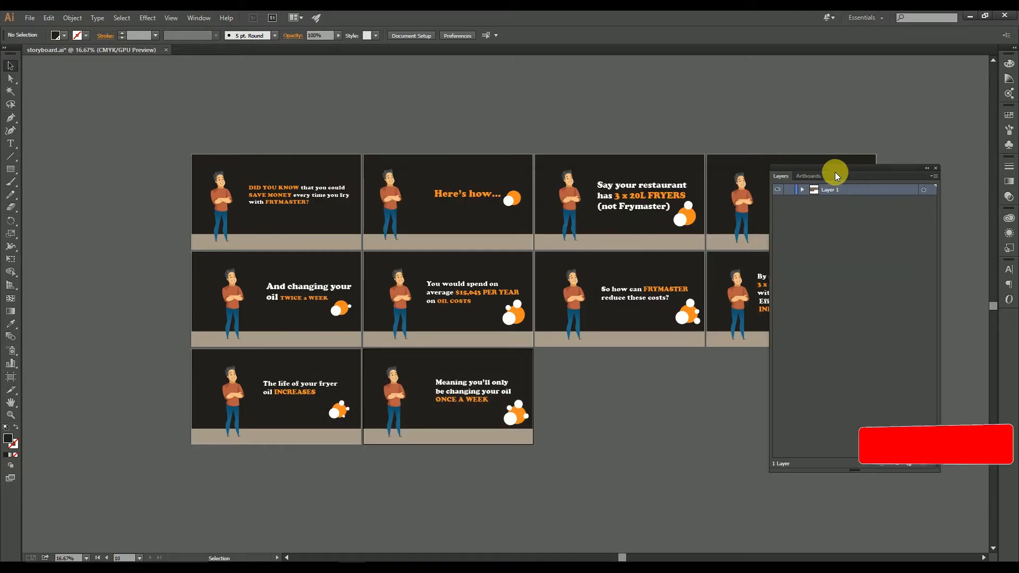
left_click(970, 16)
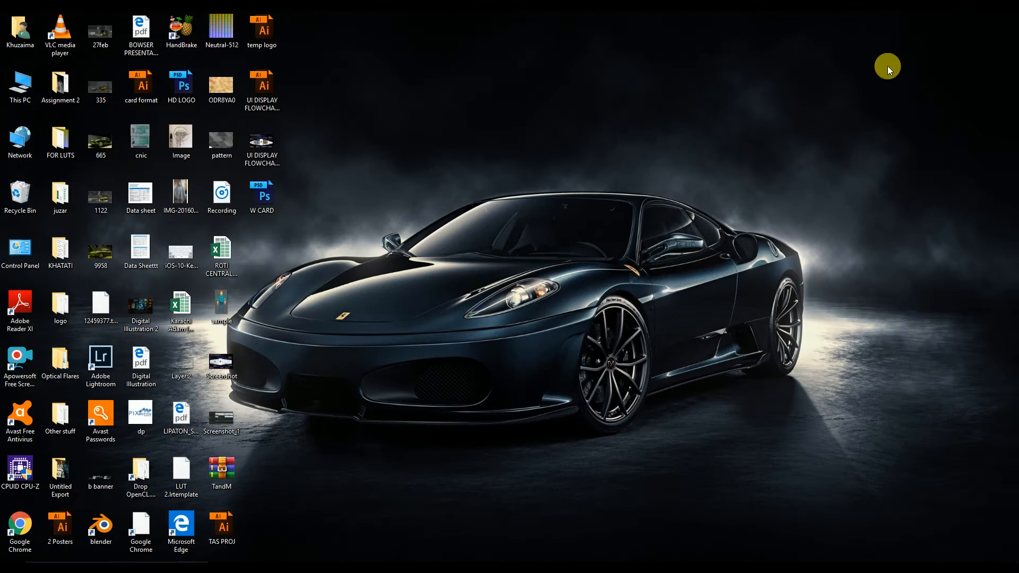
left_click(325, 567)
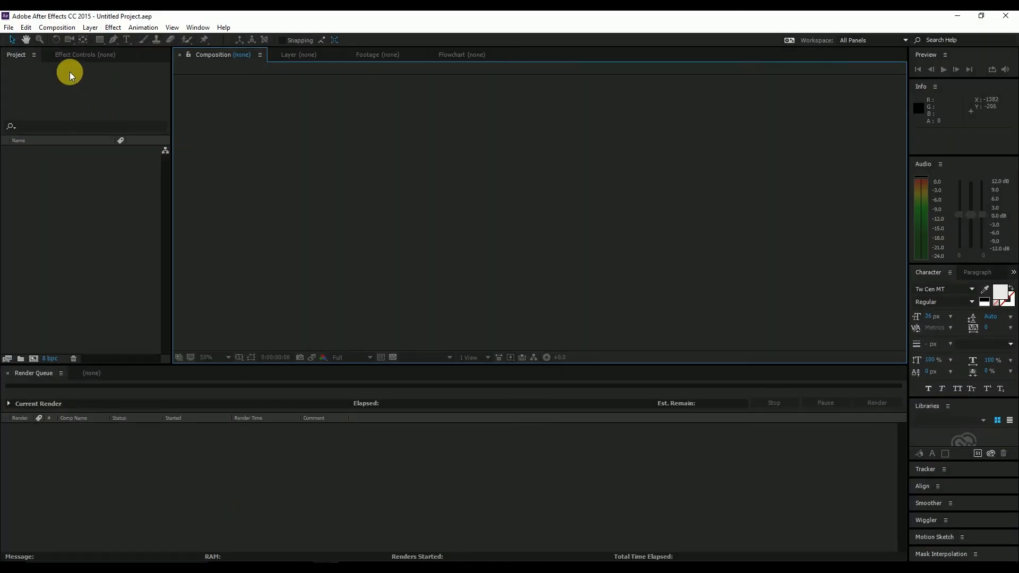
Start importing files into the empty project
left_click(53, 27)
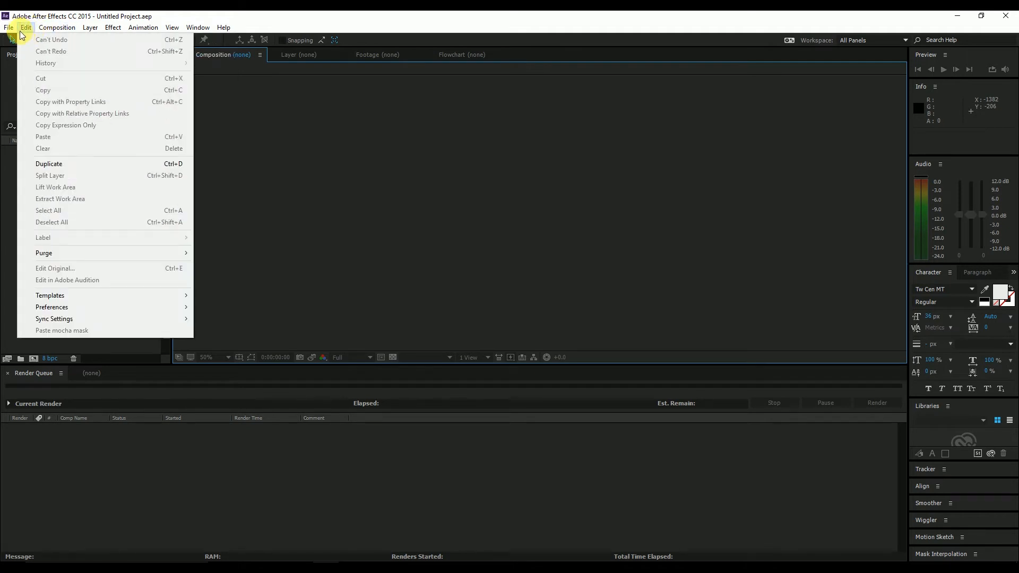
left_click(15, 33)
left_click(15, 32)
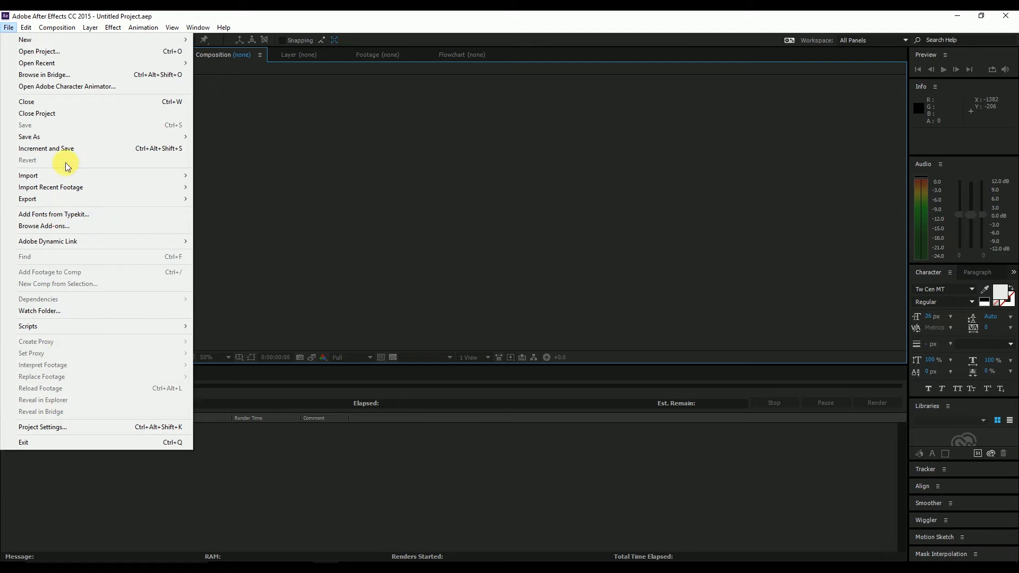
mouse_move(60, 175)
left_click(311, 176)
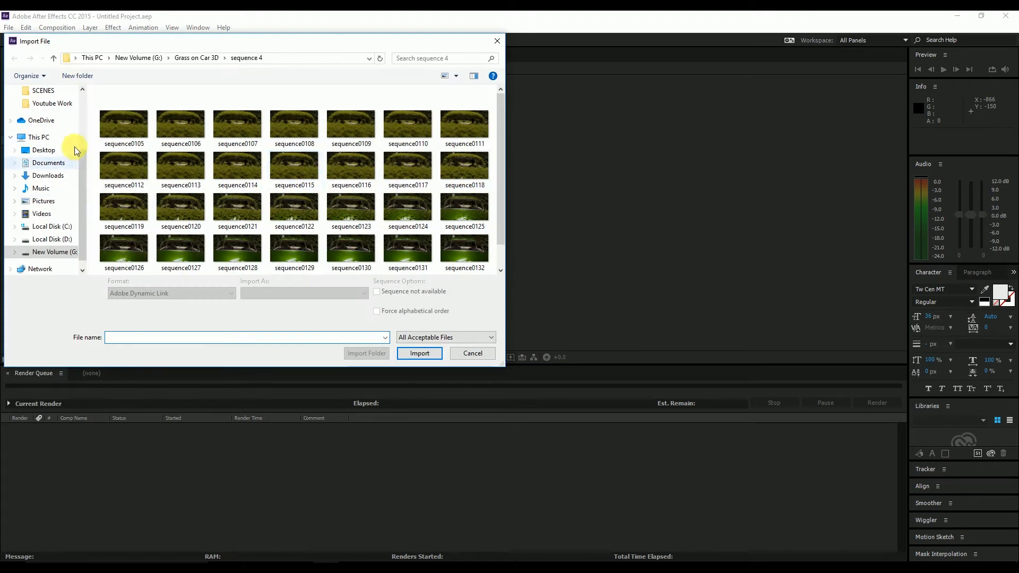
Browse on drive G: to the SCENES folder inside Youtube Work and ExplainerVideo
left_click(126, 57)
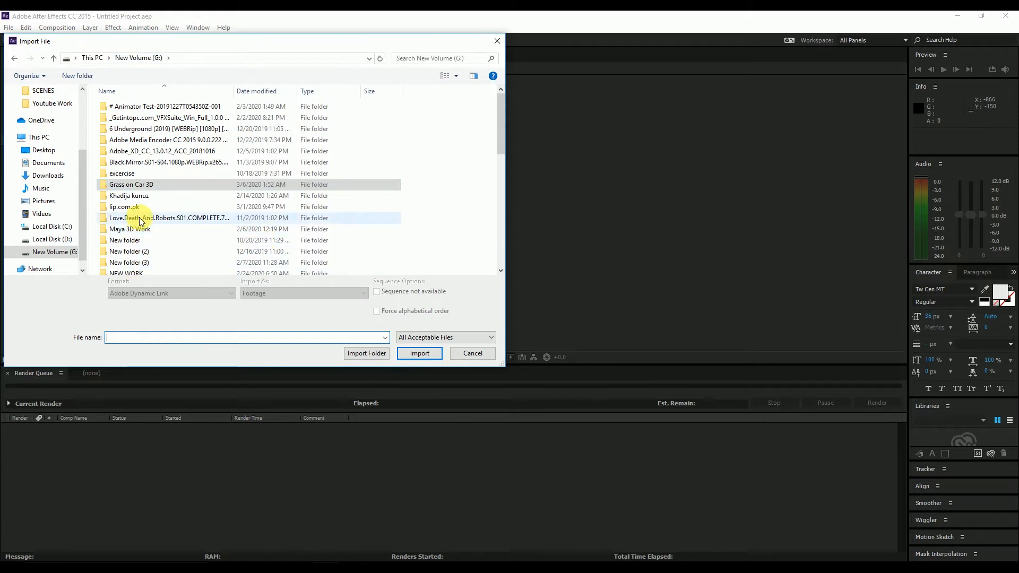
scroll(170, 223, "down", 3)
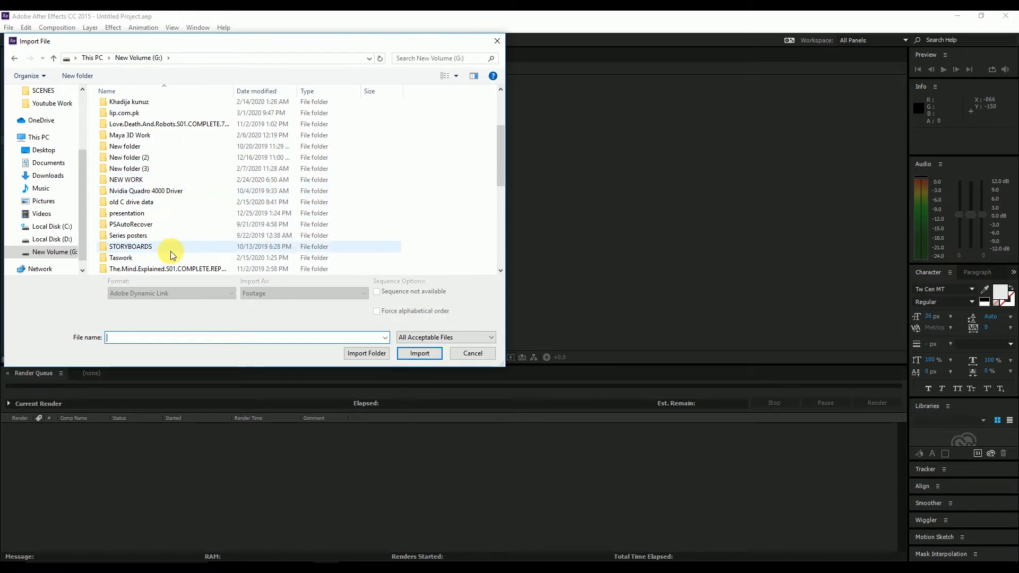
scroll(138, 258, "down", 2)
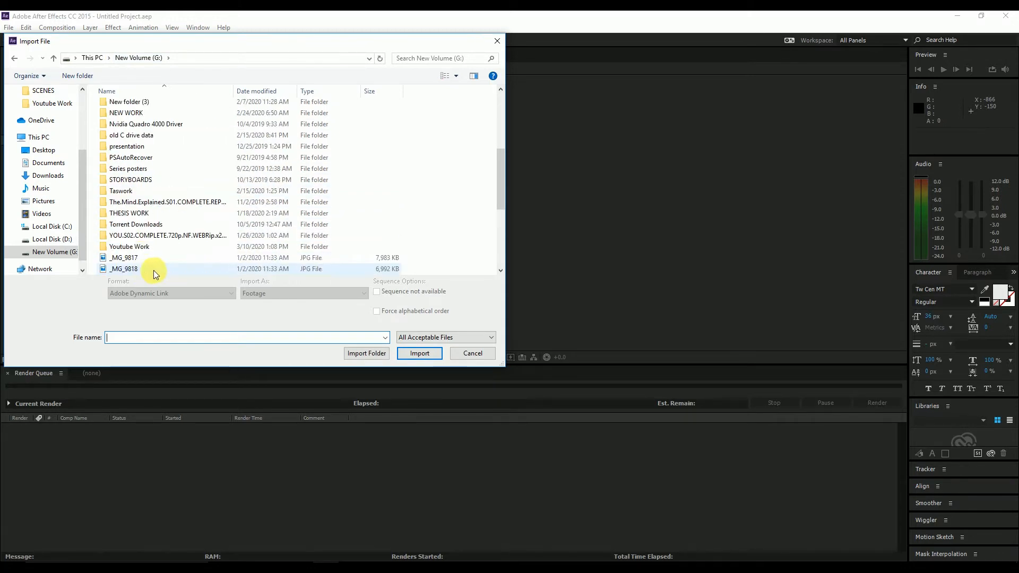
double_click(137, 247)
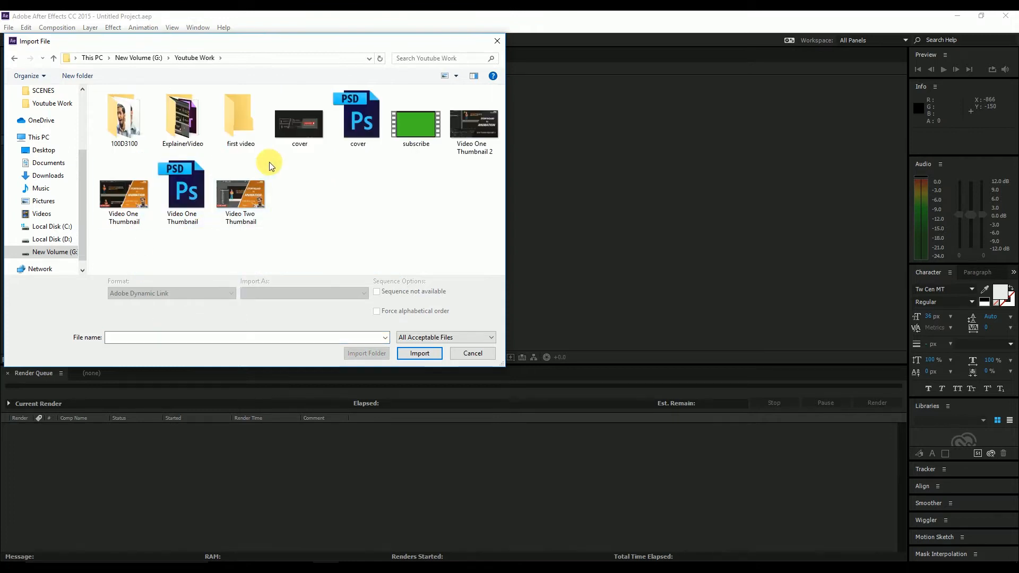
double_click(223, 121)
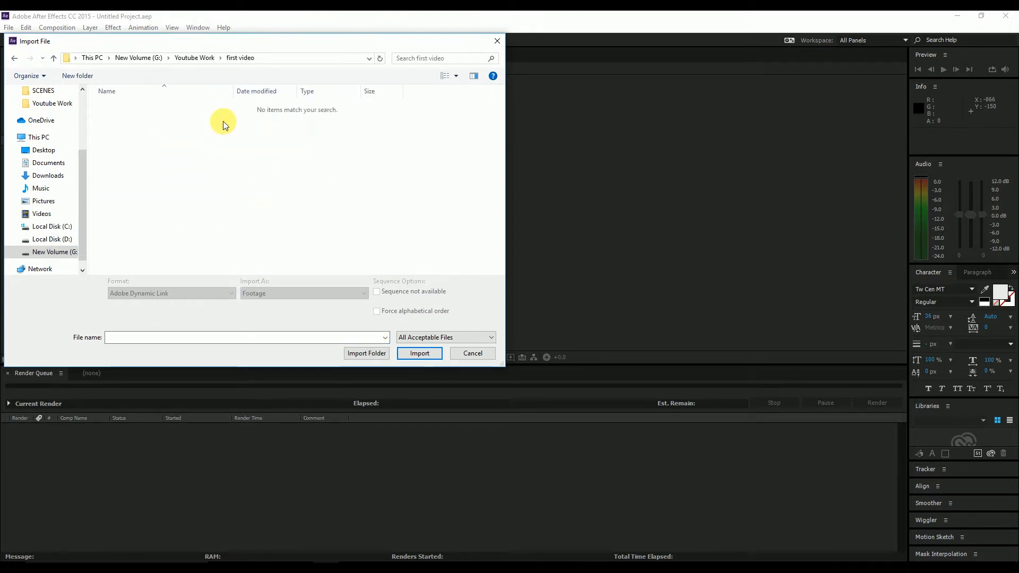
left_click(14, 58)
left_click(190, 104)
double_click(190, 104)
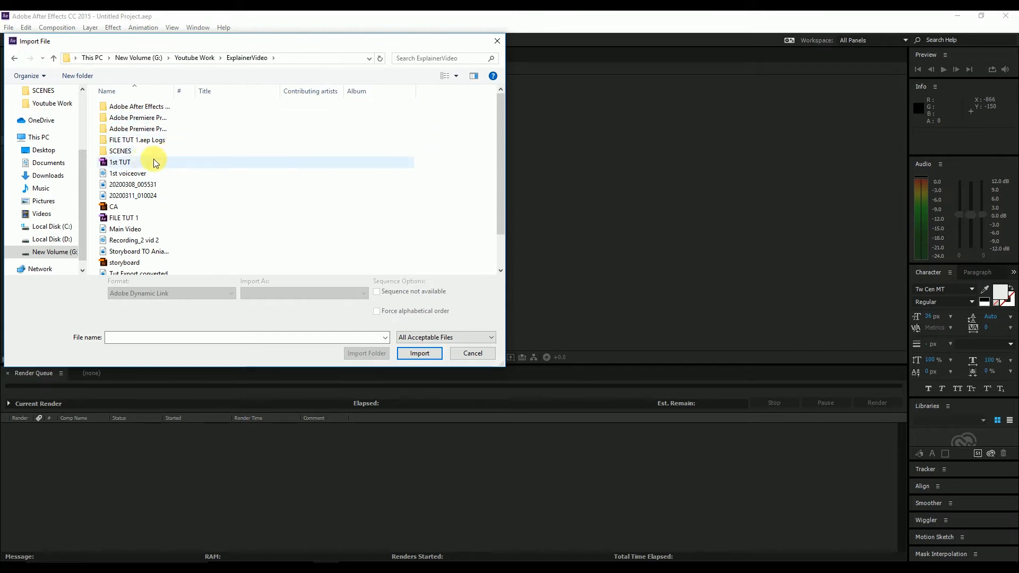
double_click(141, 152)
Import all files from Slide 1 to Slide 10 as Composition - Retain Layer Sizes
left_click(148, 108)
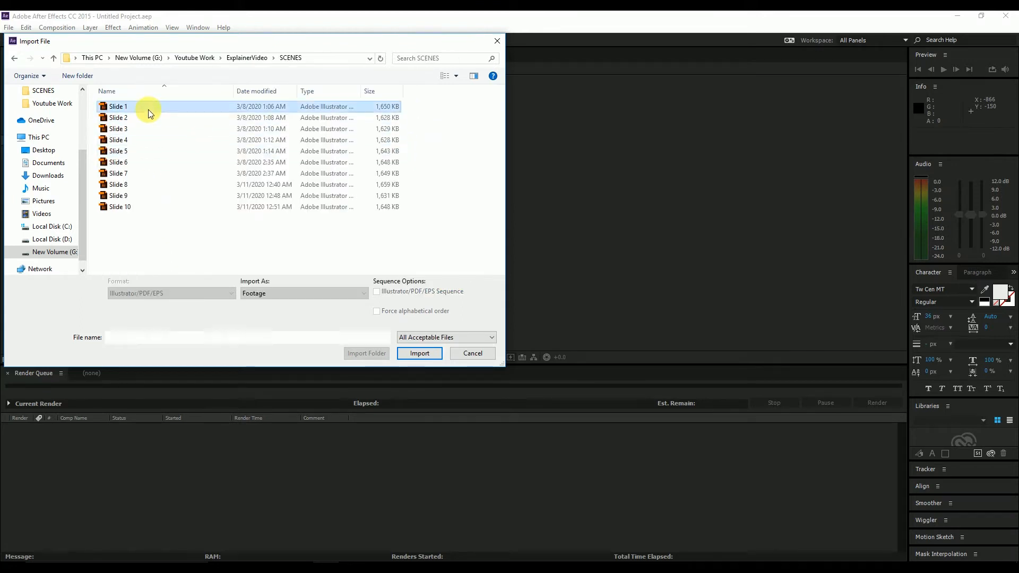
key("ctrl+a")
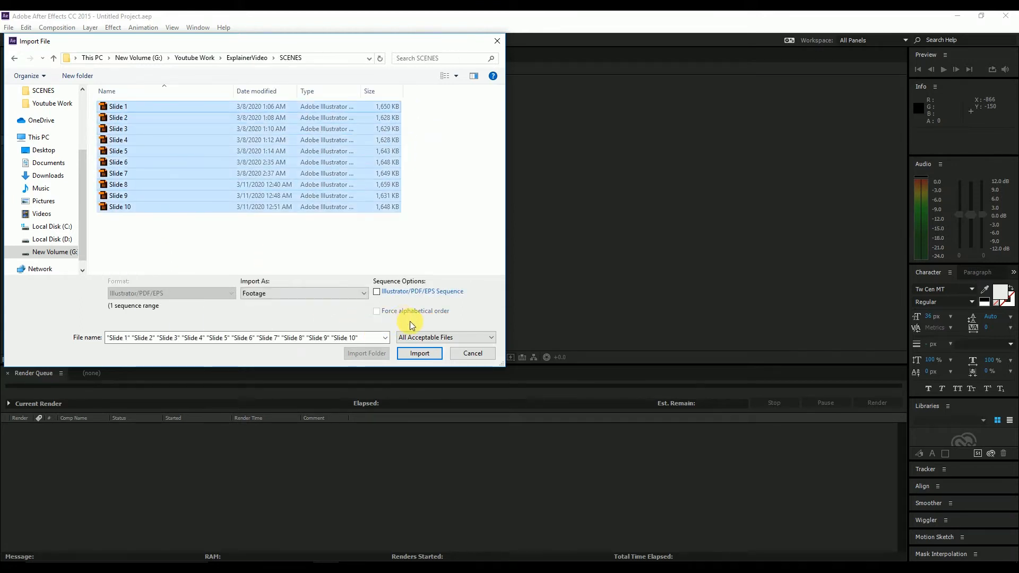
left_click(268, 293)
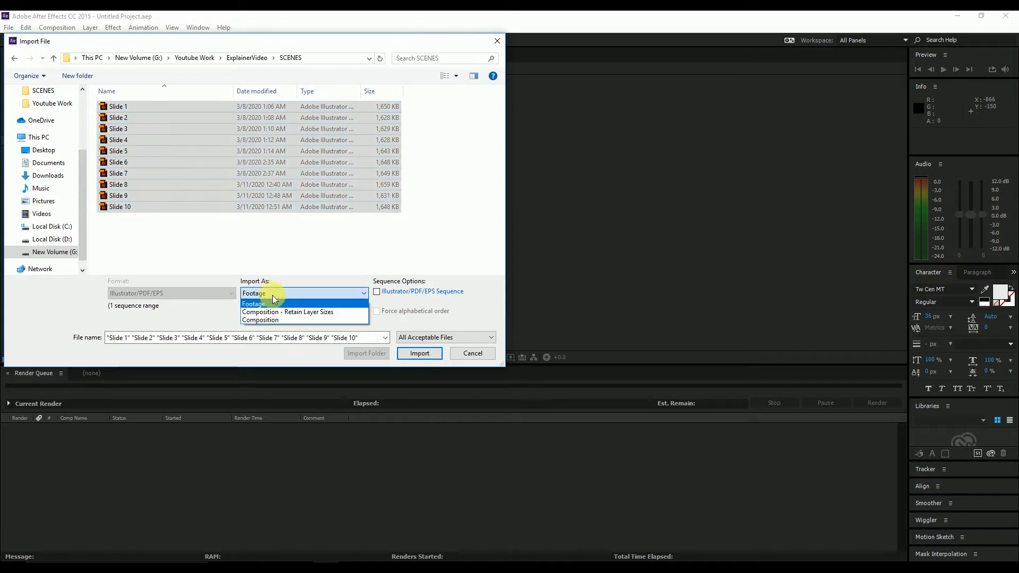
left_click(334, 311)
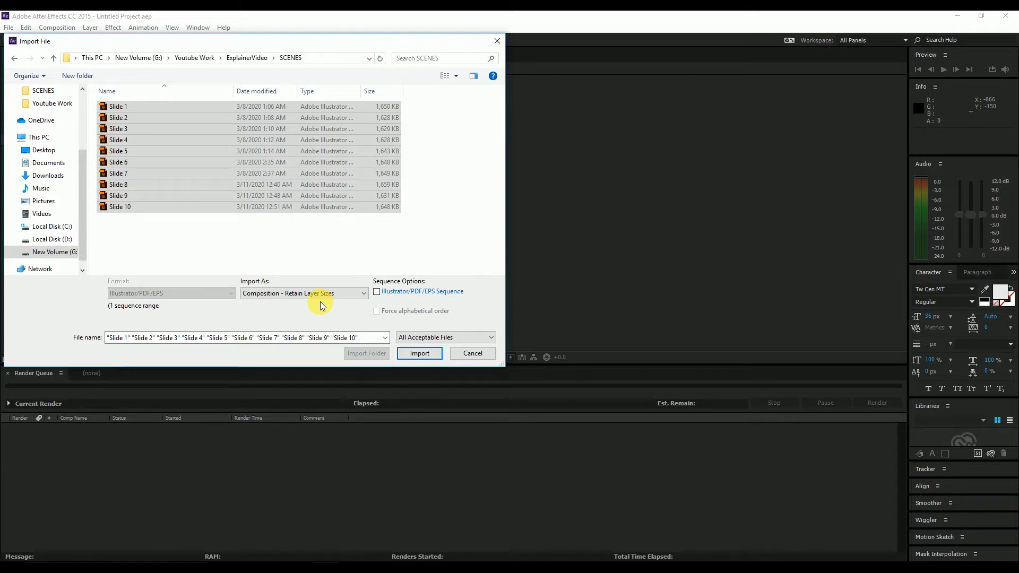
left_click(426, 354)
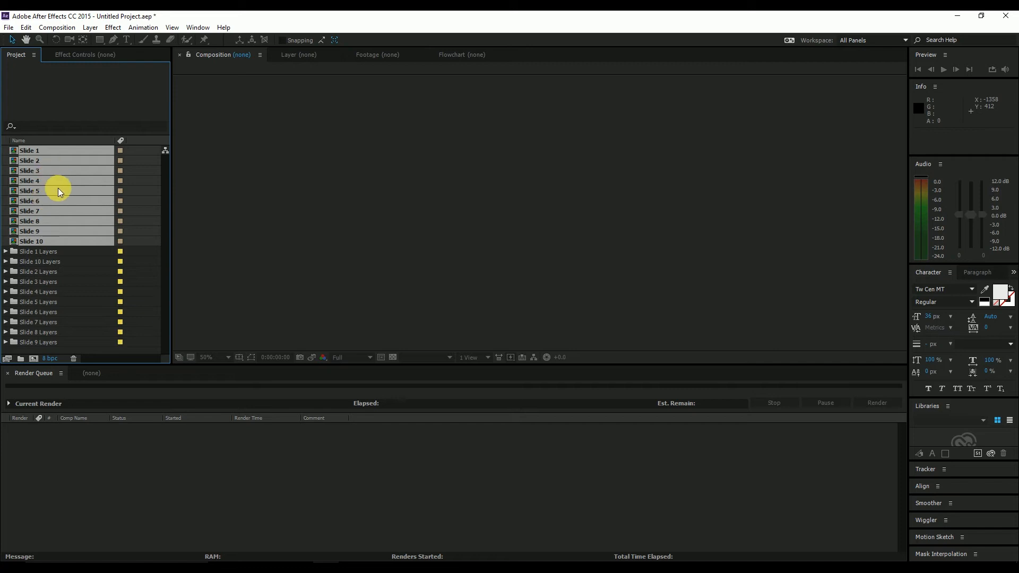
Start a new composition and set its duration to 0:01:06:00
left_click(89, 377)
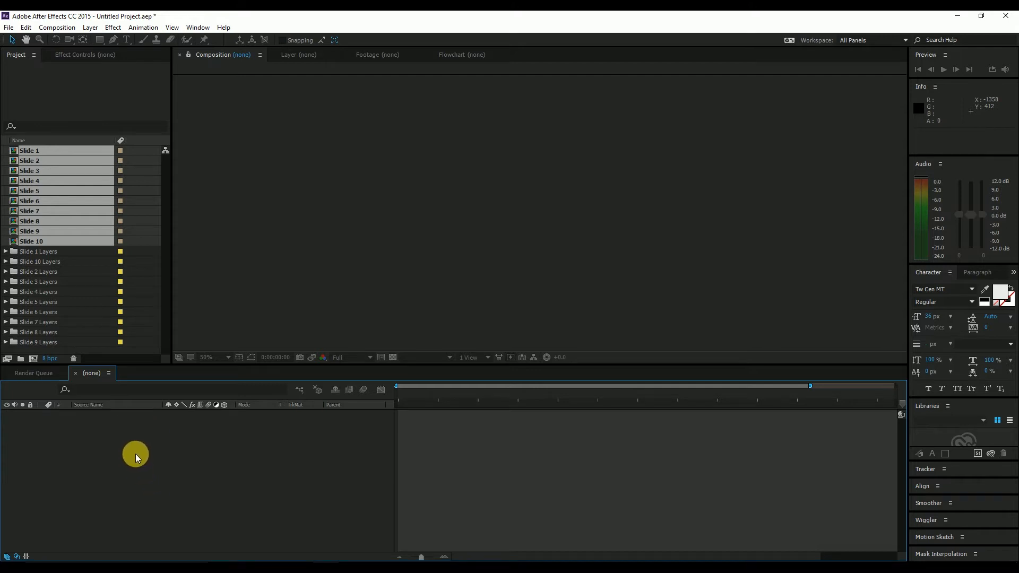
left_click(305, 212)
key("ctrl+n")
left_click(56, 27)
left_click(73, 41)
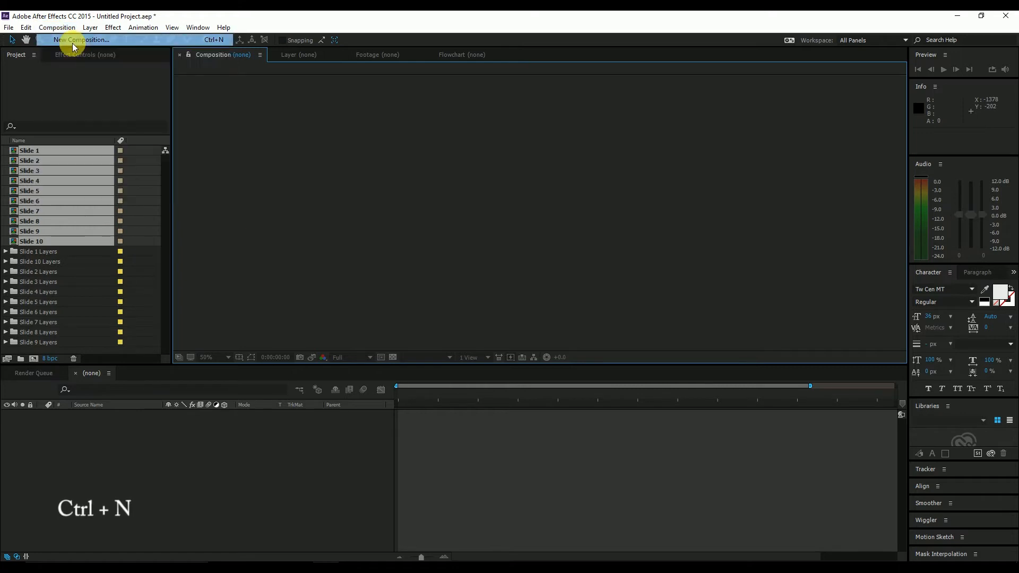
left_click_drag(837, 143, 491, 127)
left_click(447, 310)
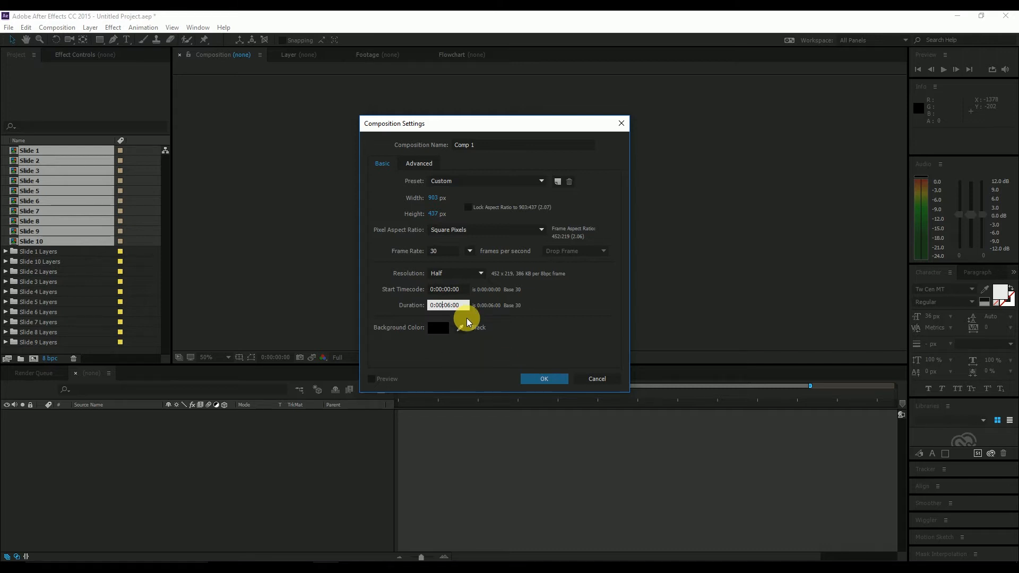
type("1")
Set the new composition's width to 1920 px and height to 1080 px, and create it
left_click(434, 198)
type("1920")
left_click(434, 213)
type("1080")
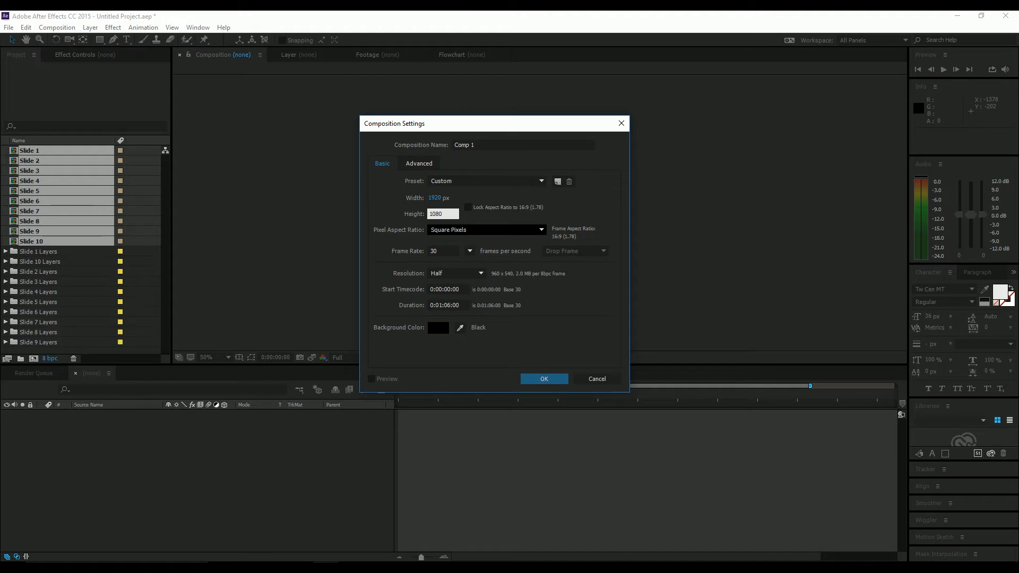
left_click(445, 250)
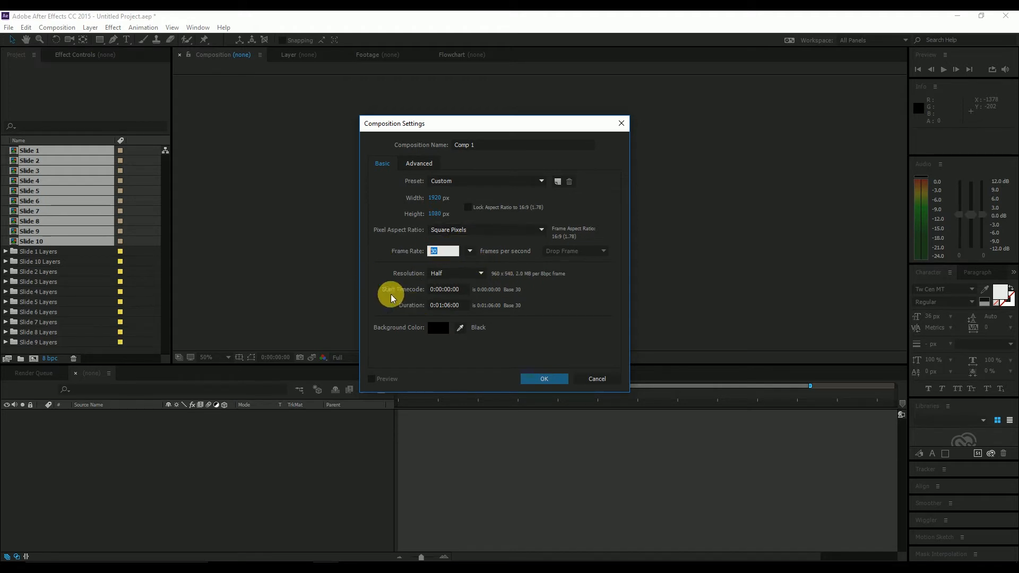
left_click(545, 378)
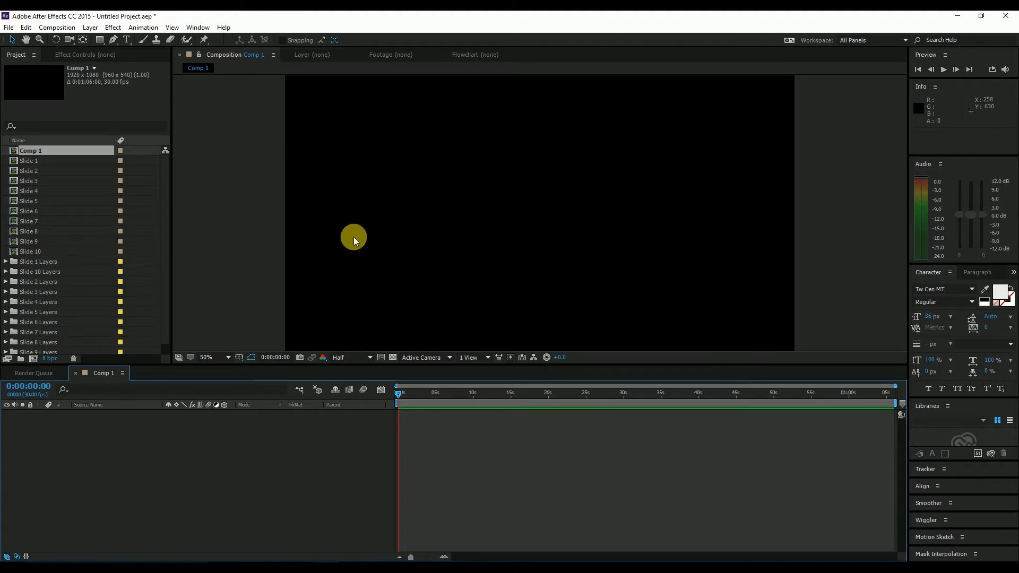
Rename the new composition as Main Video
key("ctrl+k")
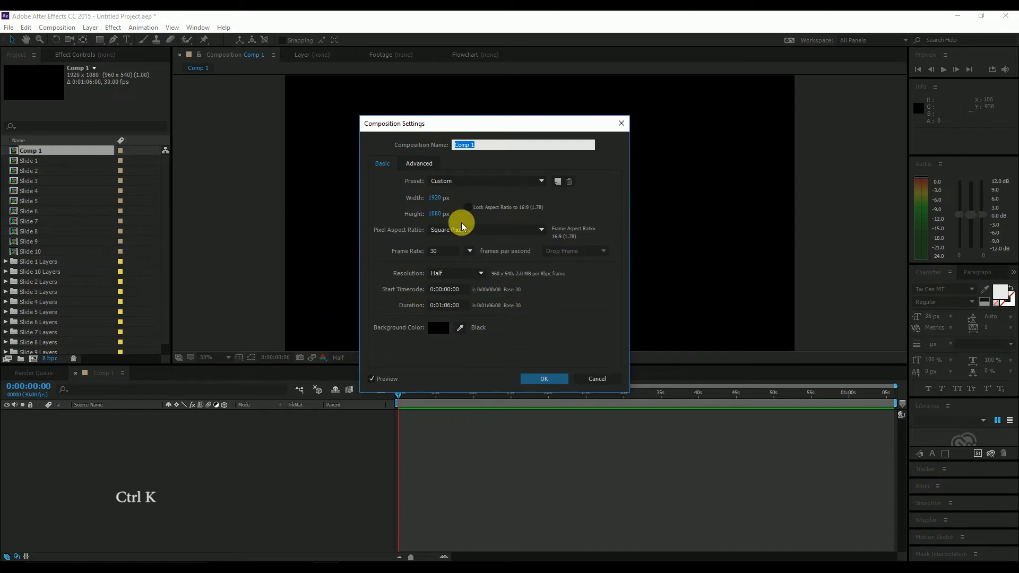
type("Main")
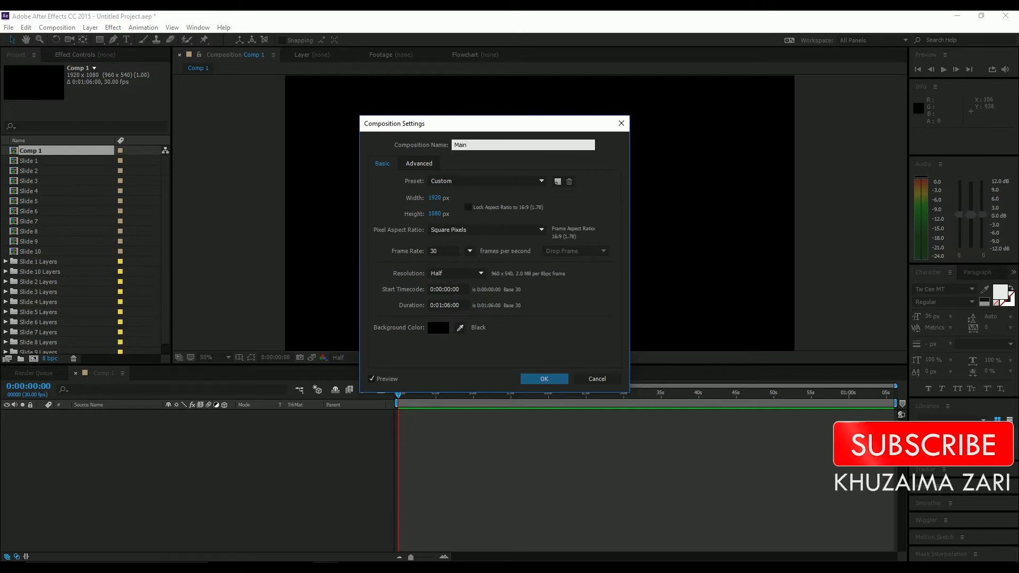
type(" Vide")
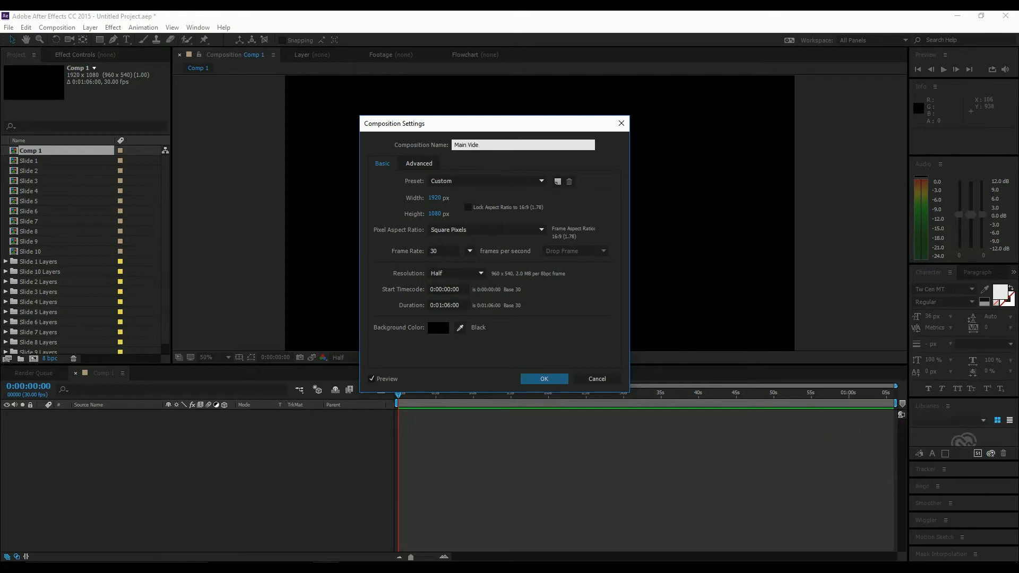
type("o")
key("Return")
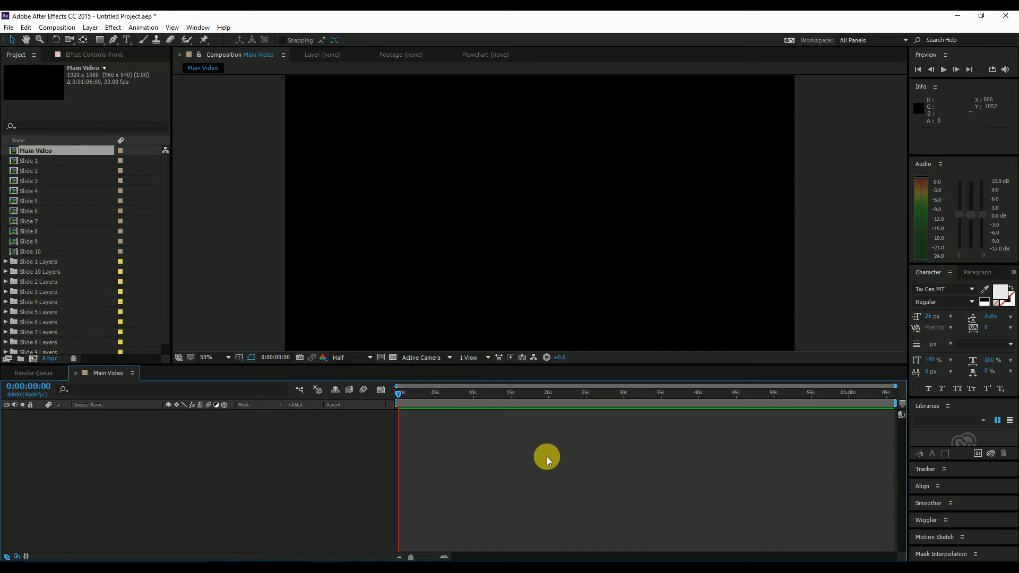
Place the Slide 1 composition at the start of the Main Video timeline and move the current time to 0:00:01:08
left_click(32, 160)
left_click_drag(17, 161, 543, 218)
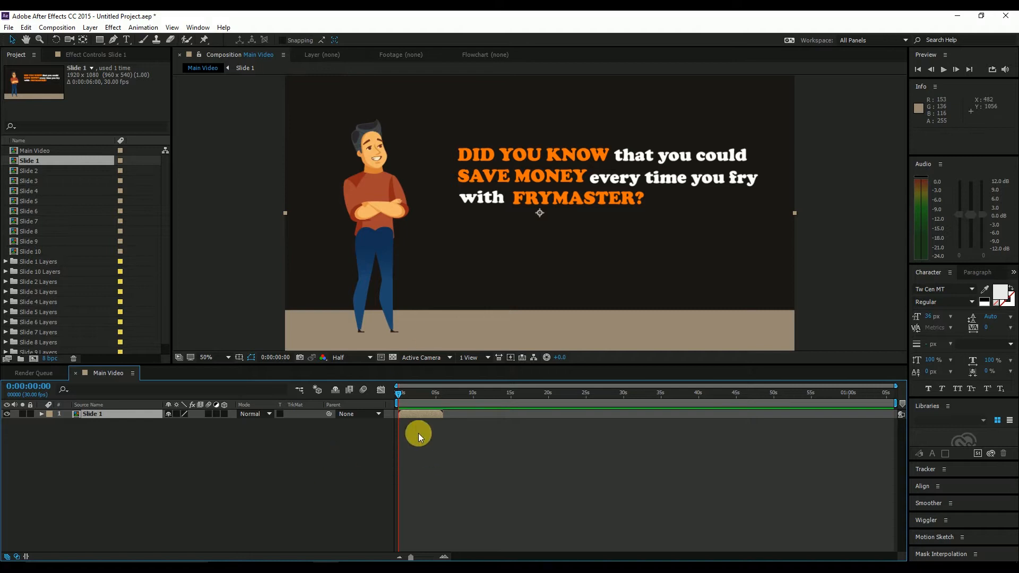
left_click(407, 397)
Open the nested Slide 1 composition and open the source artwork of its Layer 11 in Illustrator
double_click(418, 416)
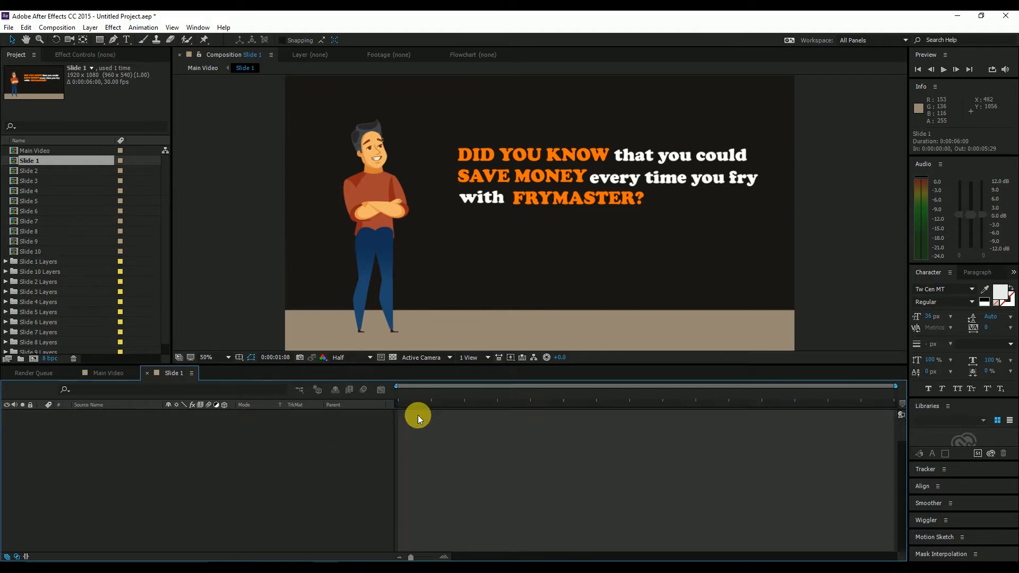
left_click(451, 418)
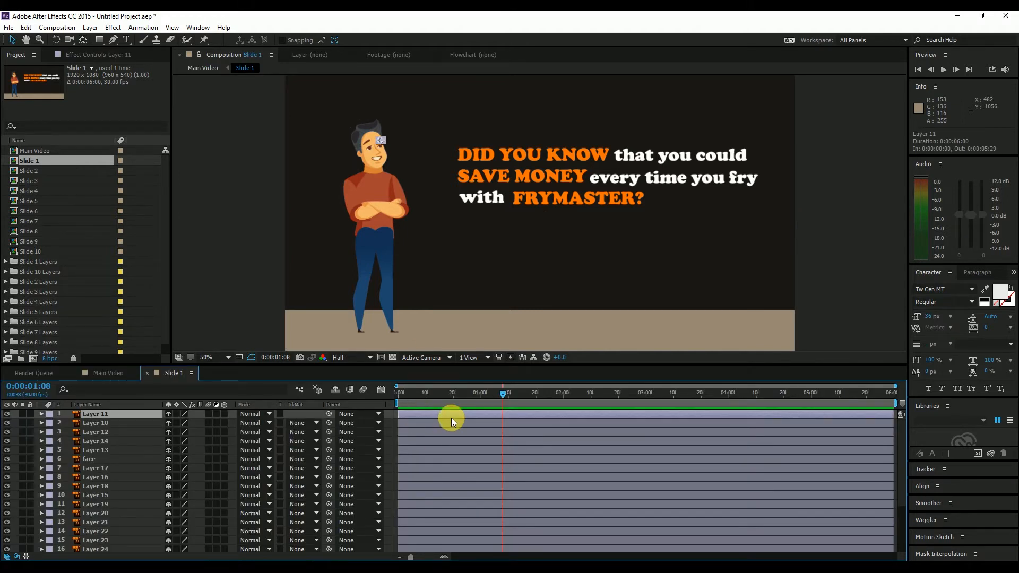
key("ctrl+e")
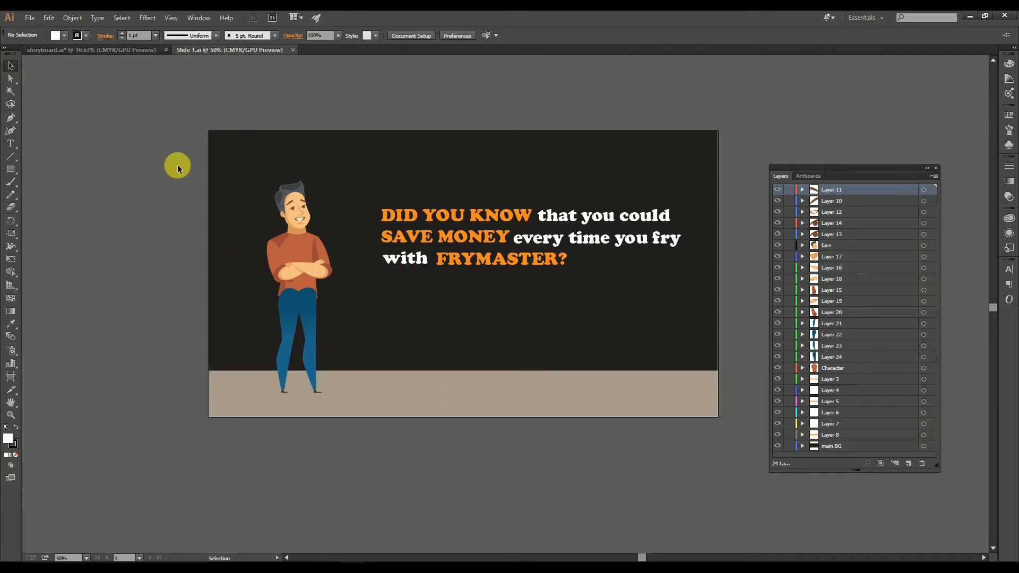
Convert the Slide 1 document to RGB Color mode, save and close it, and switch back to After Effects
left_click(46, 20)
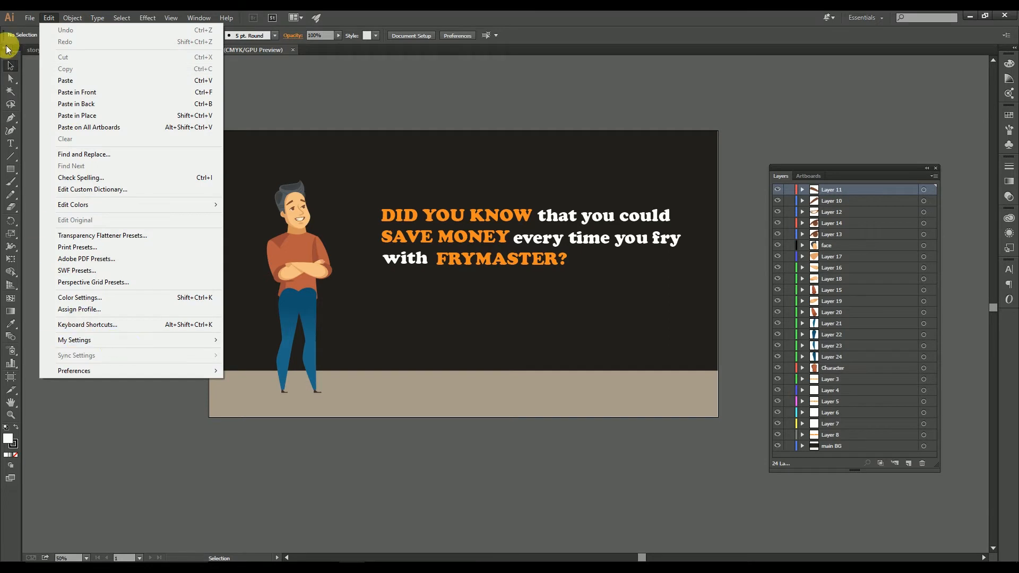
mouse_move(30, 21)
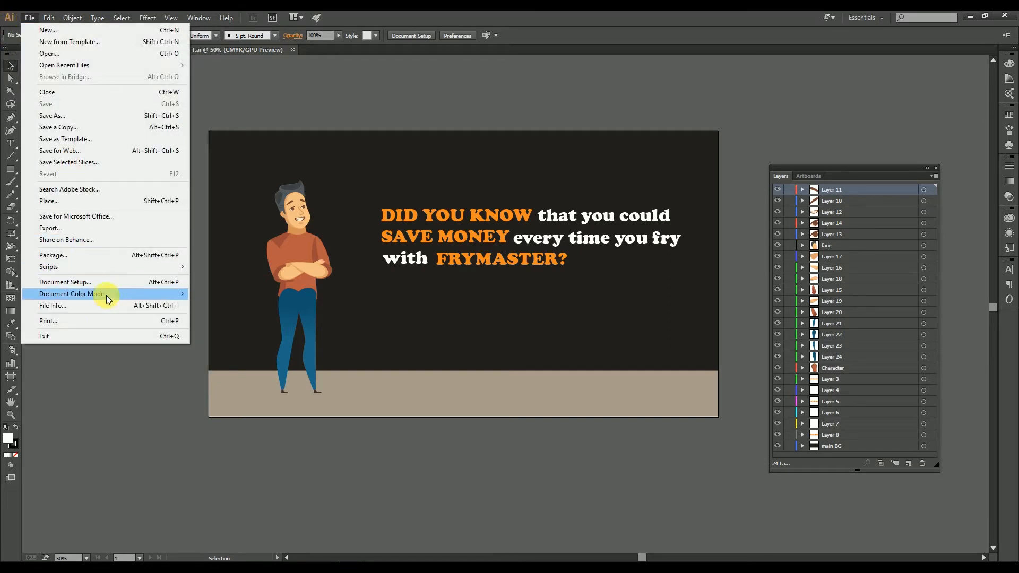
mouse_move(111, 296)
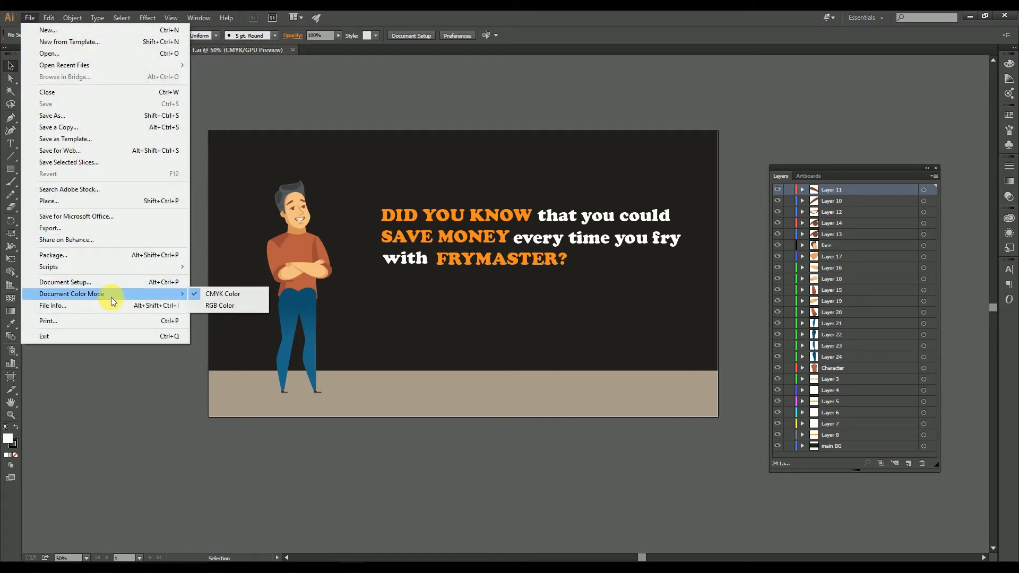
left_click(215, 305)
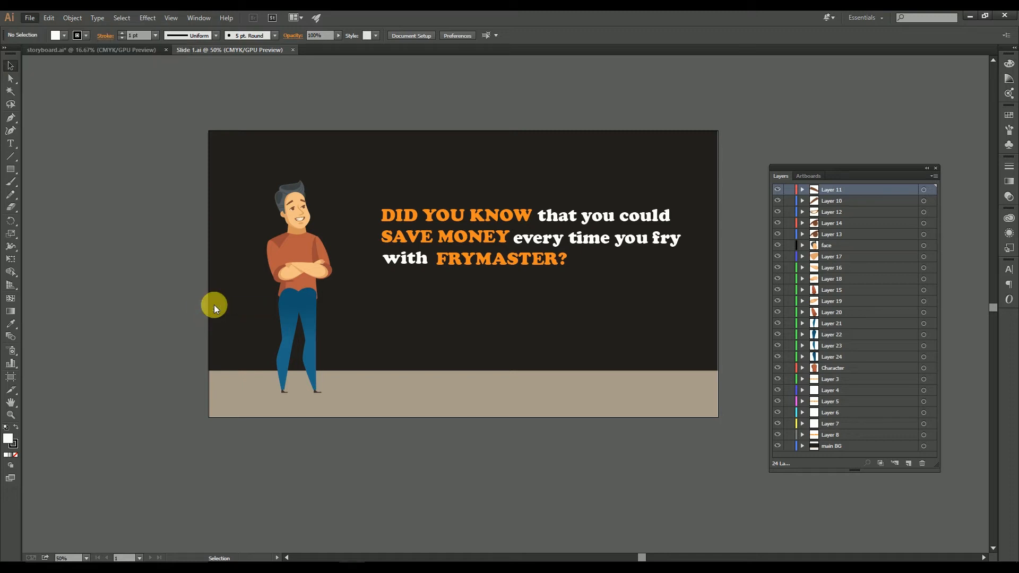
key("a")
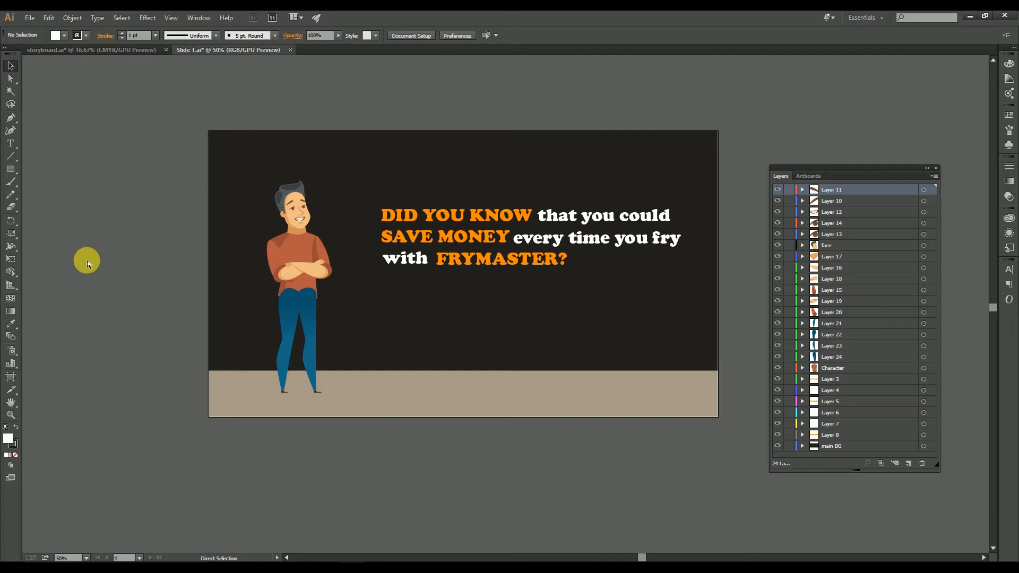
key("ctrl+s")
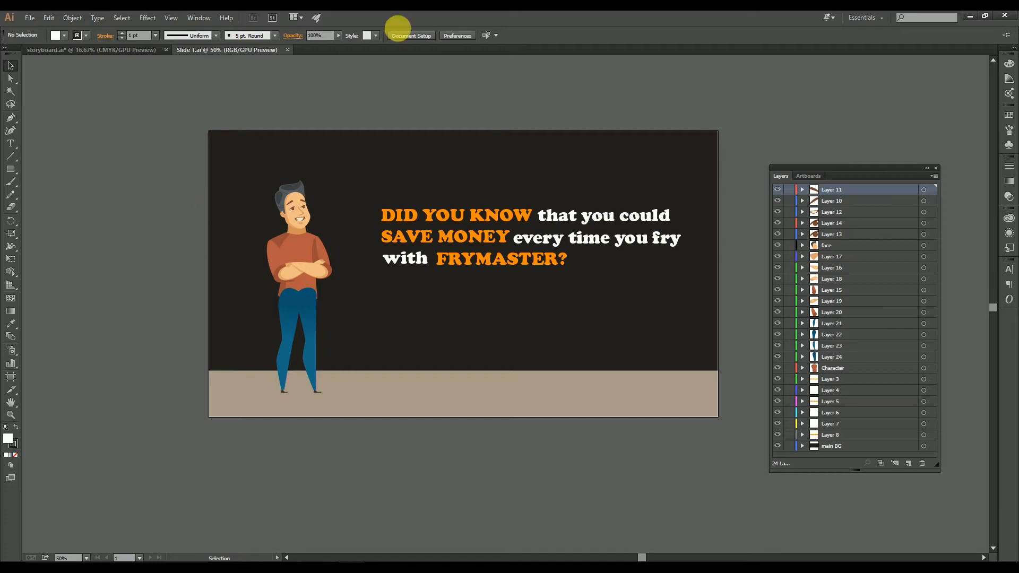
left_click(287, 49)
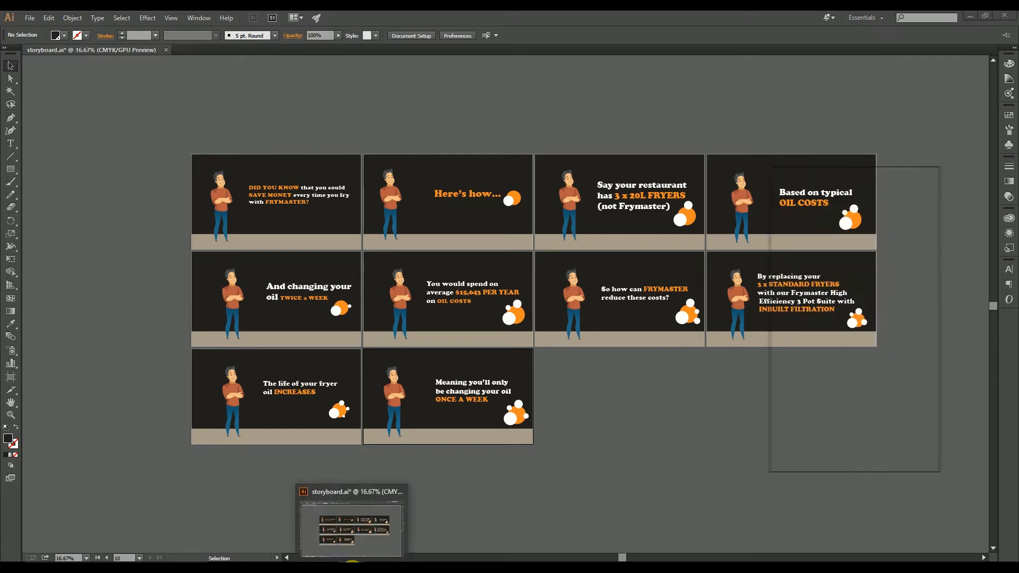
left_click(423, 561)
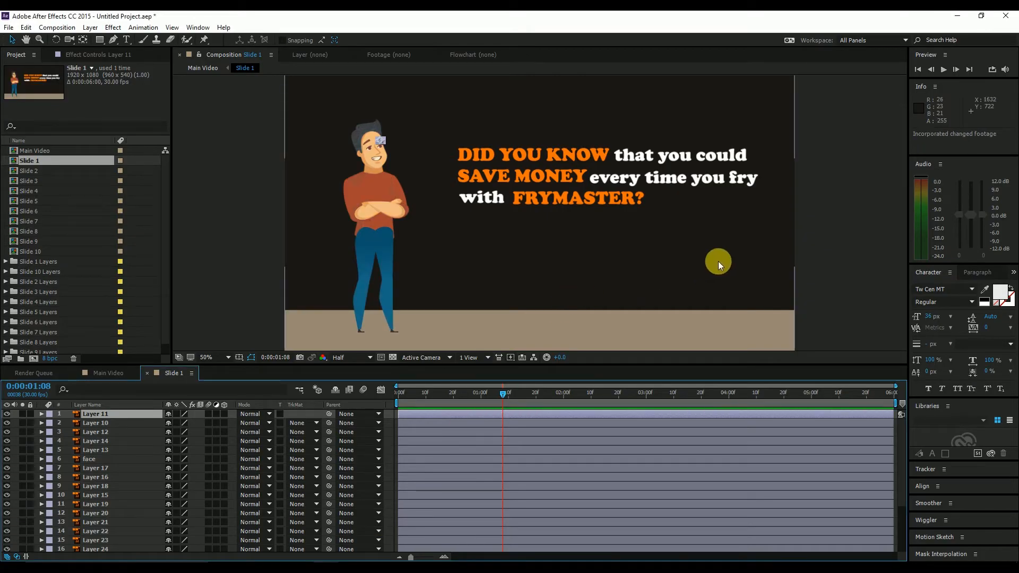
Move Slide 1's current time to 0:00:00:06 and set its preview resolution to Full
scroll(719, 261, "down", 2)
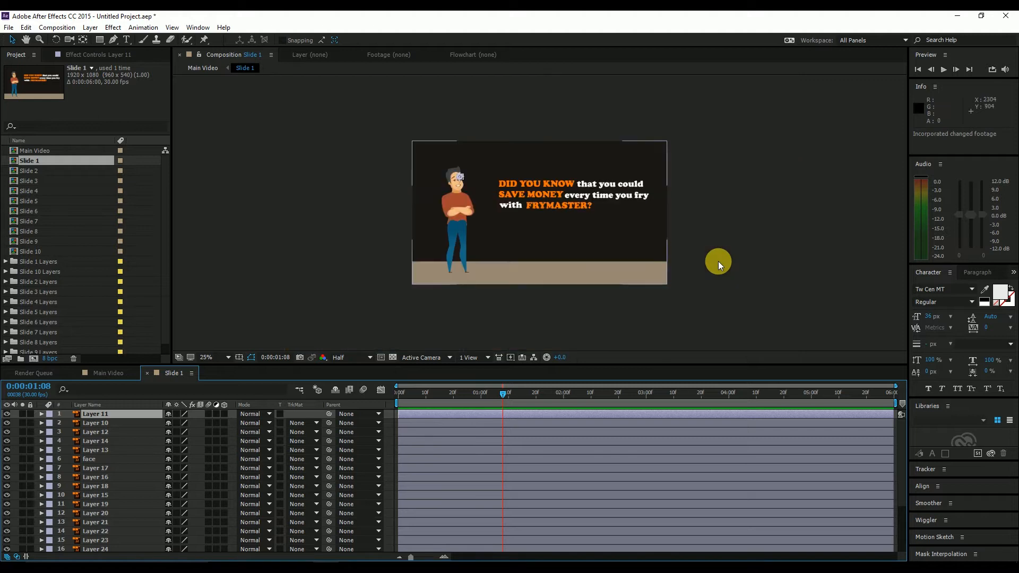
scroll(571, 234, "up", 2)
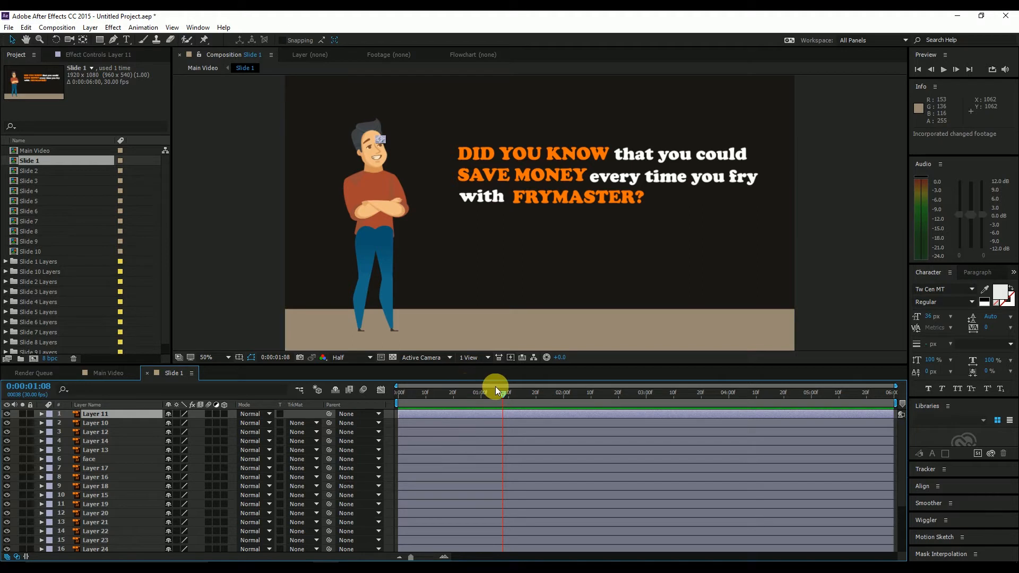
left_click_drag(490, 399, 413, 400)
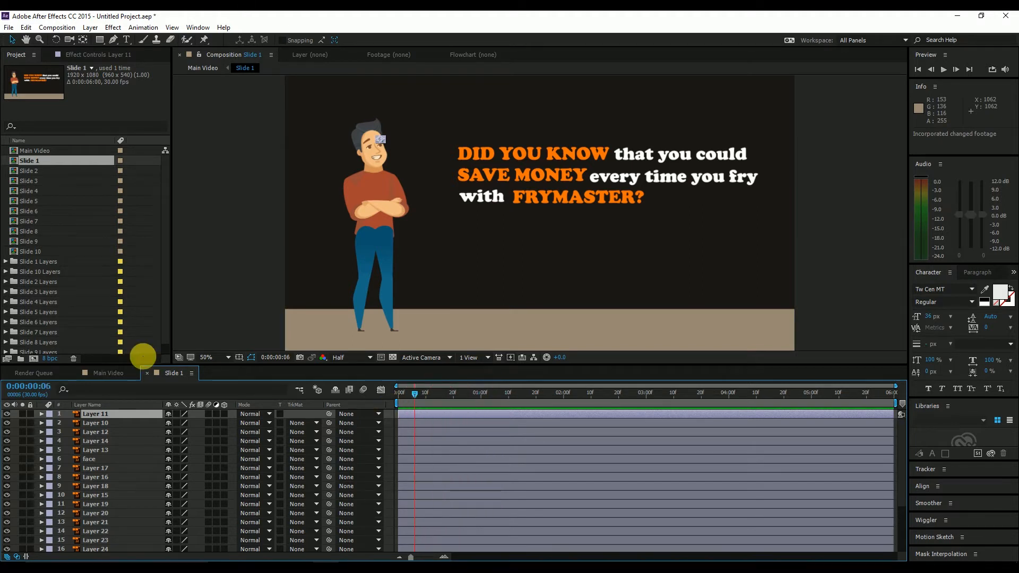
left_click(29, 170)
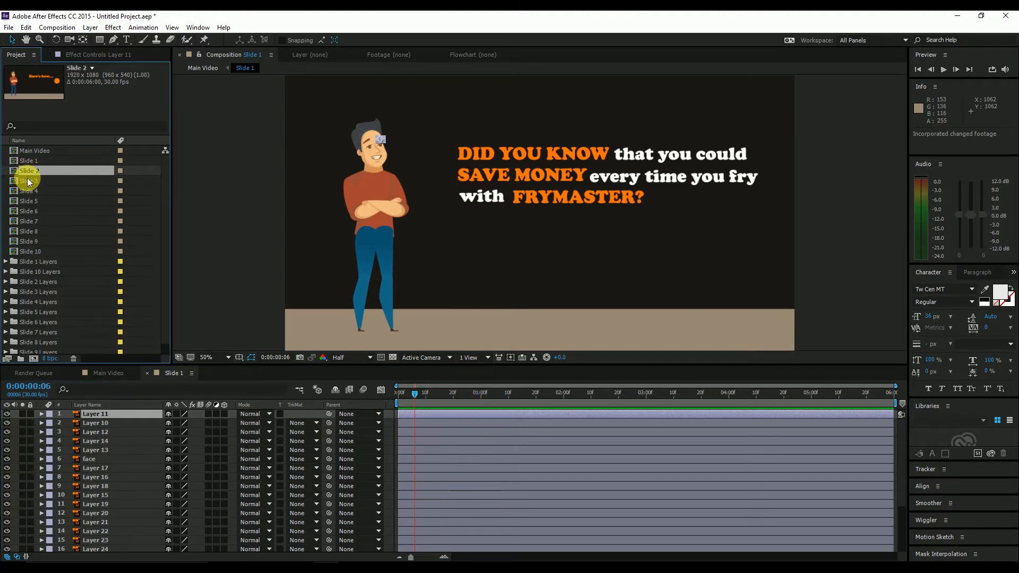
key("period")
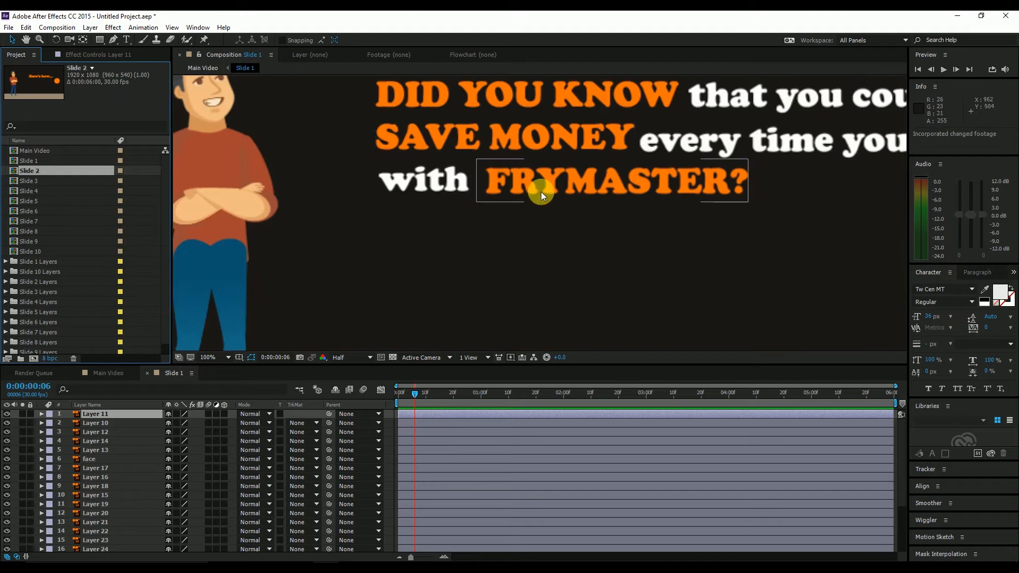
left_click(349, 357)
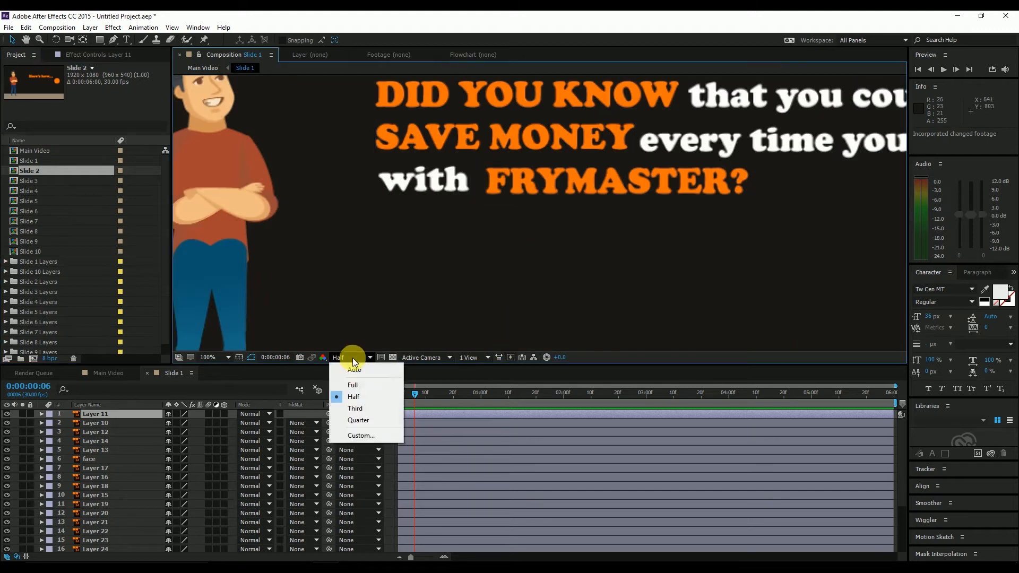
left_click(365, 382)
key("comma")
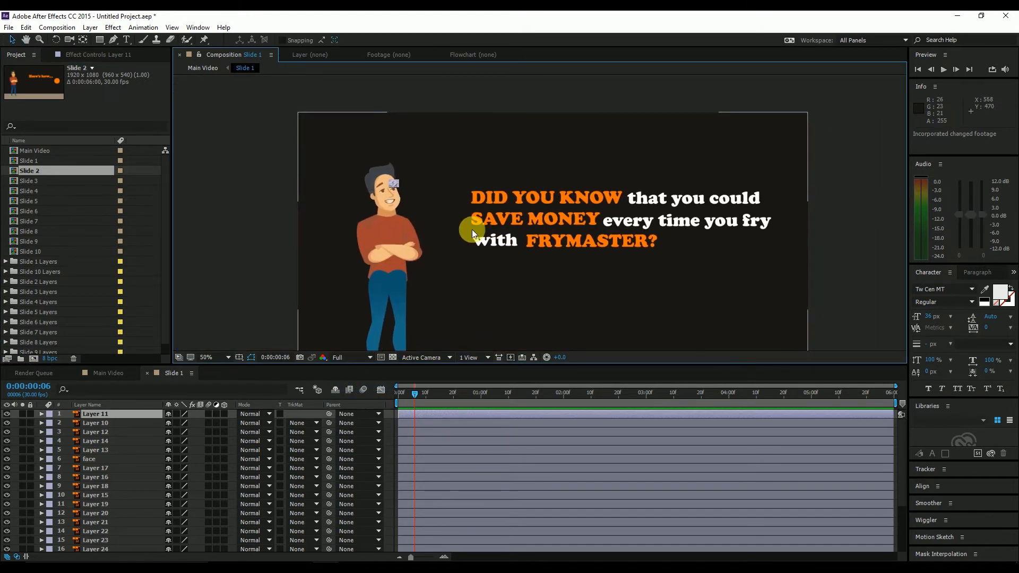
Examine the Slide 1 artwork at different magnifications and check its individual text and character layers
key("period")
key("period")
key("comma")
key("comma")
key("period")
key("comma")
left_click_drag(564, 233, 517, 196)
left_click(526, 197)
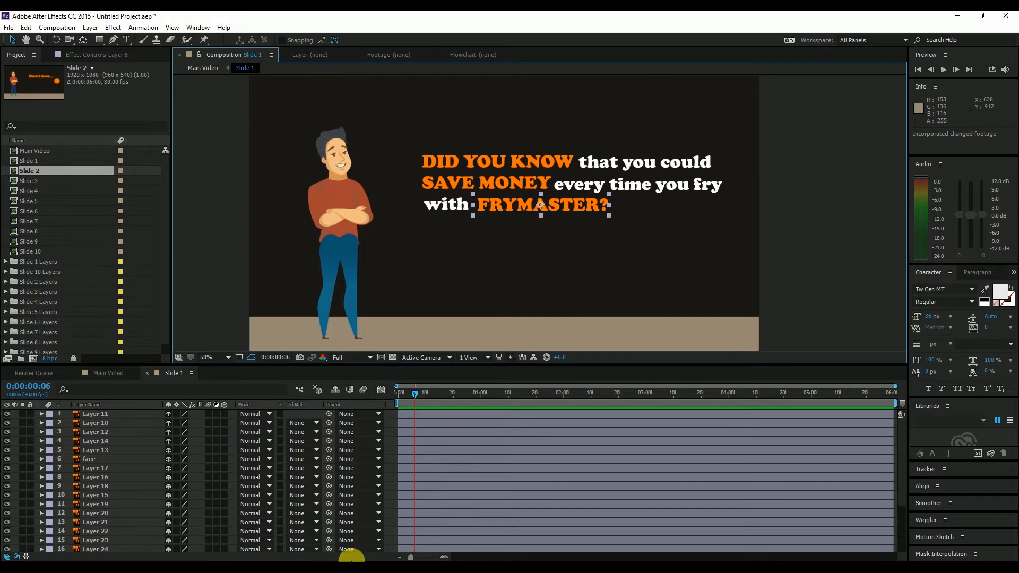
left_click(98, 460)
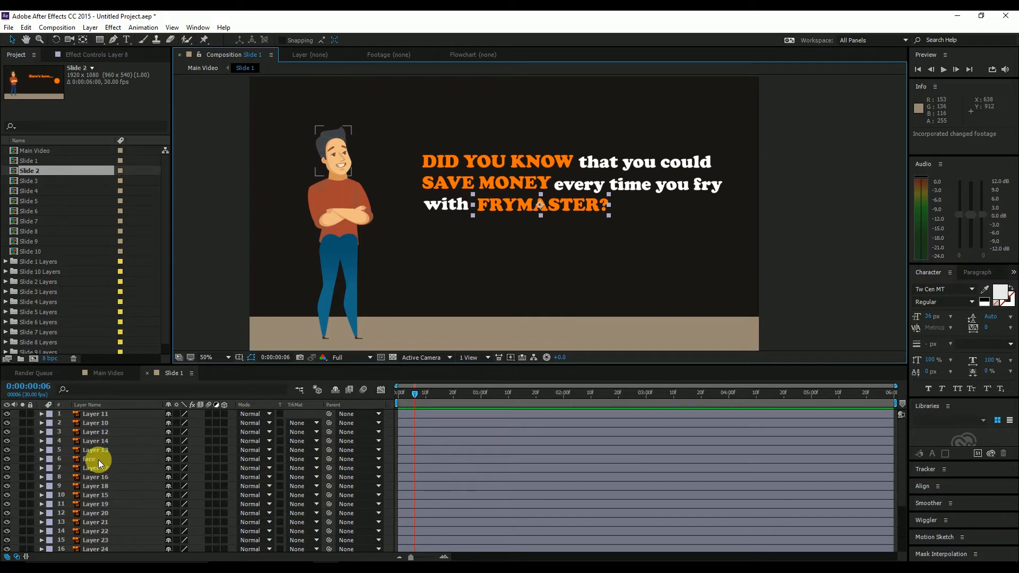
left_click(118, 504)
left_click(696, 485)
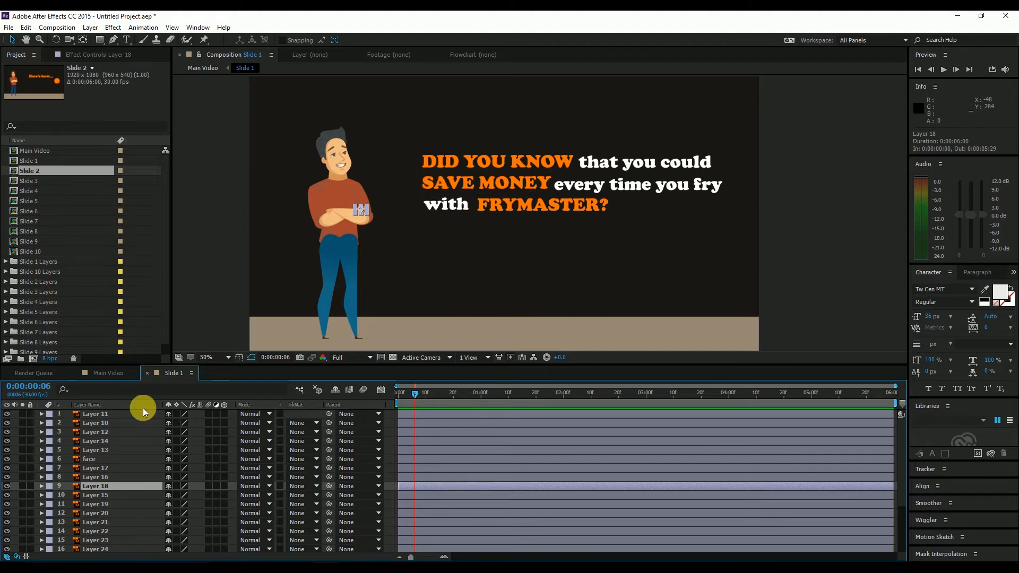
Close the Slide 1 composition and place Slide 2 after Slide 1 in the Main Video timeline, starting at 0:00:05:24
left_click(147, 373)
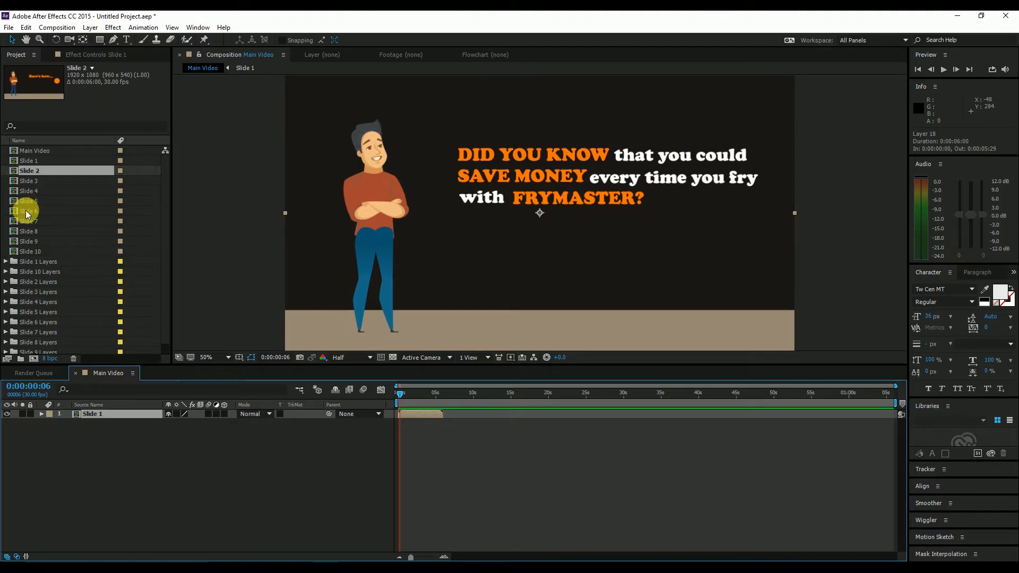
left_click(31, 181)
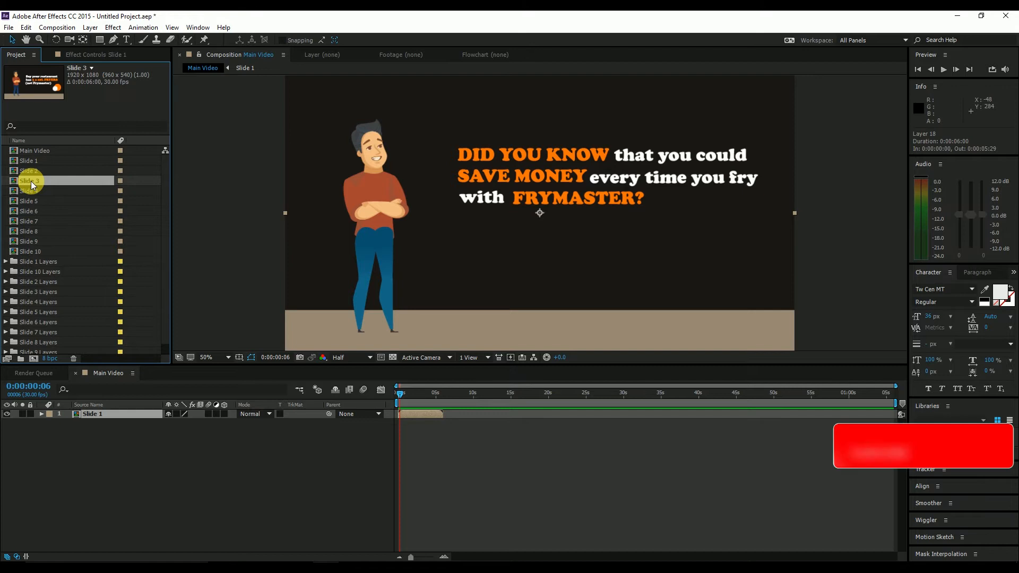
left_click(17, 171)
left_click_drag(17, 171, 538, 209)
left_click_drag(411, 411, 459, 418)
left_click(460, 393)
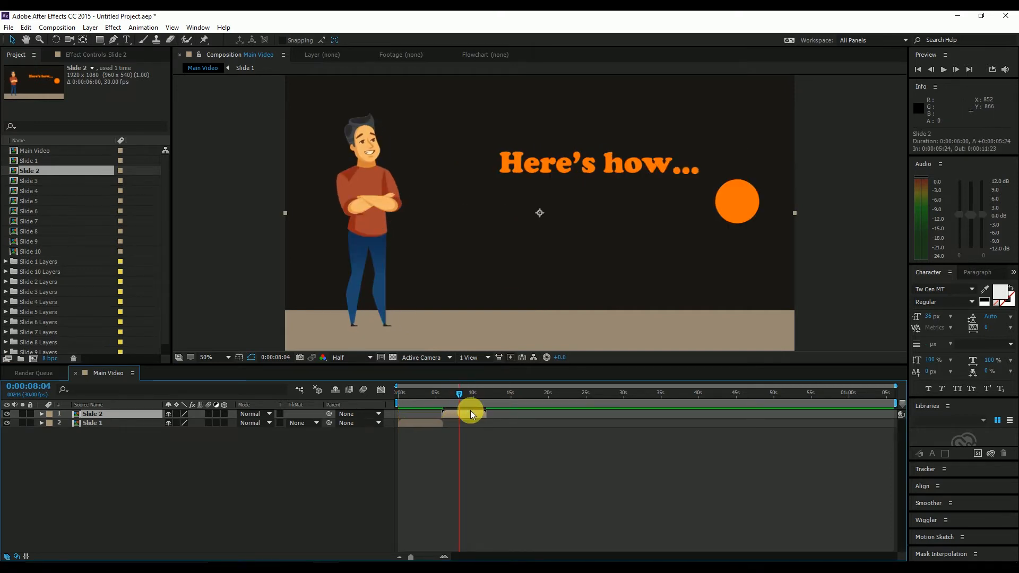
Open the nested Slide 2 composition and open the source artwork of its Layer 3 in Illustrator
double_click(470, 410)
left_click(445, 425)
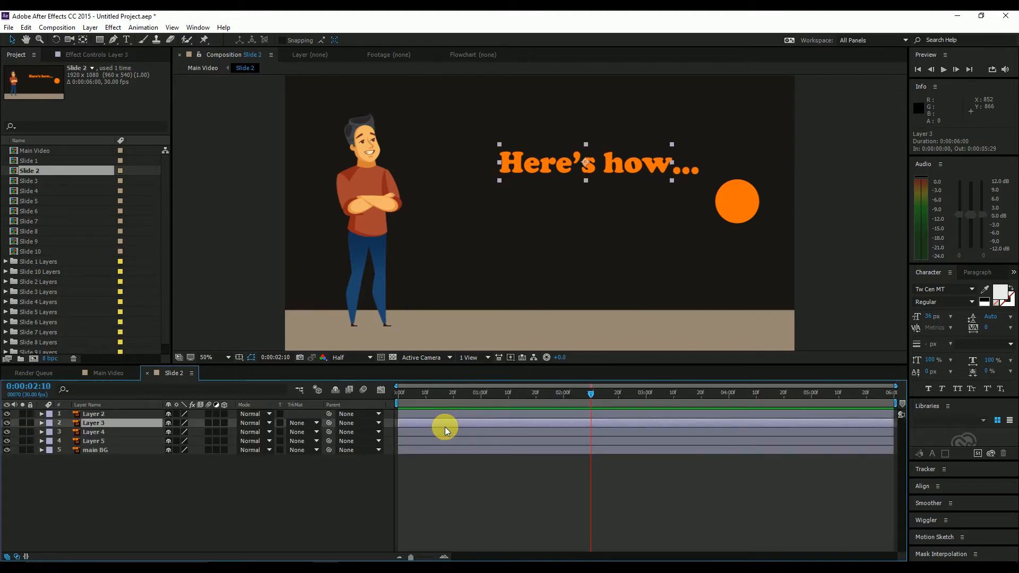
key("alt+Tab")
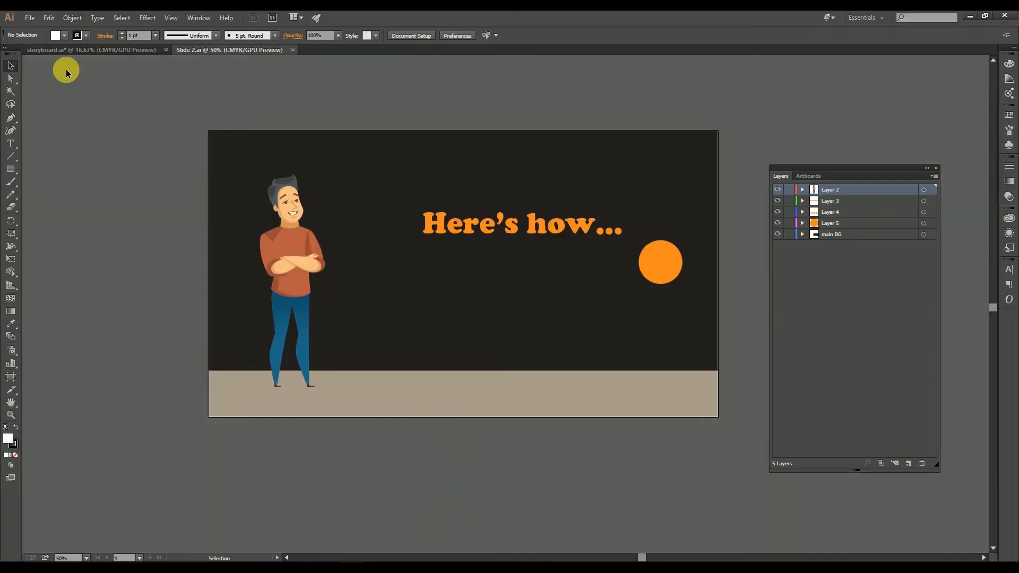
Convert the Slide 2 document to RGB Color mode, save and close it, and return to Main Video in After Effects
left_click(32, 19)
mouse_move(103, 293)
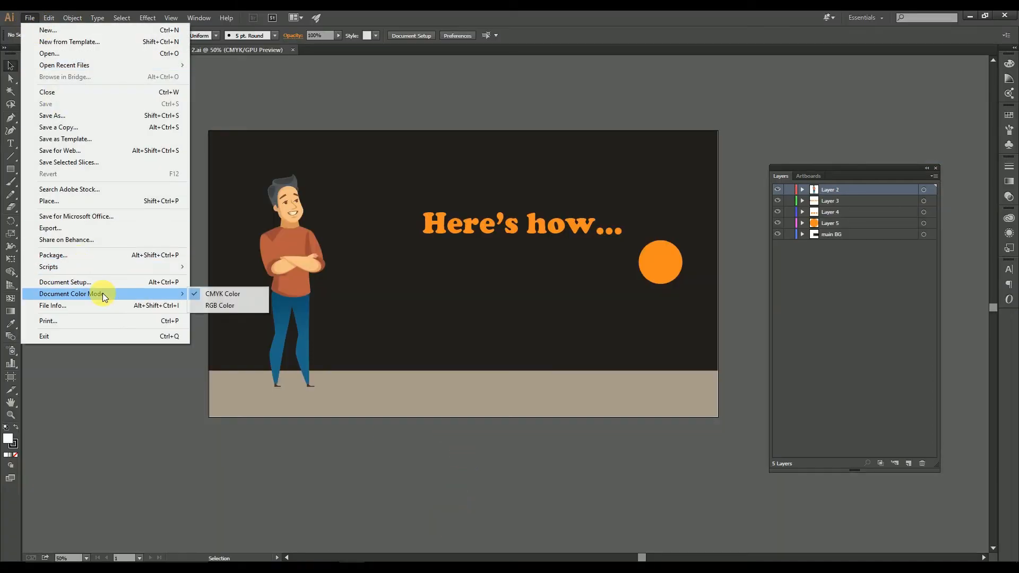
left_click(244, 306)
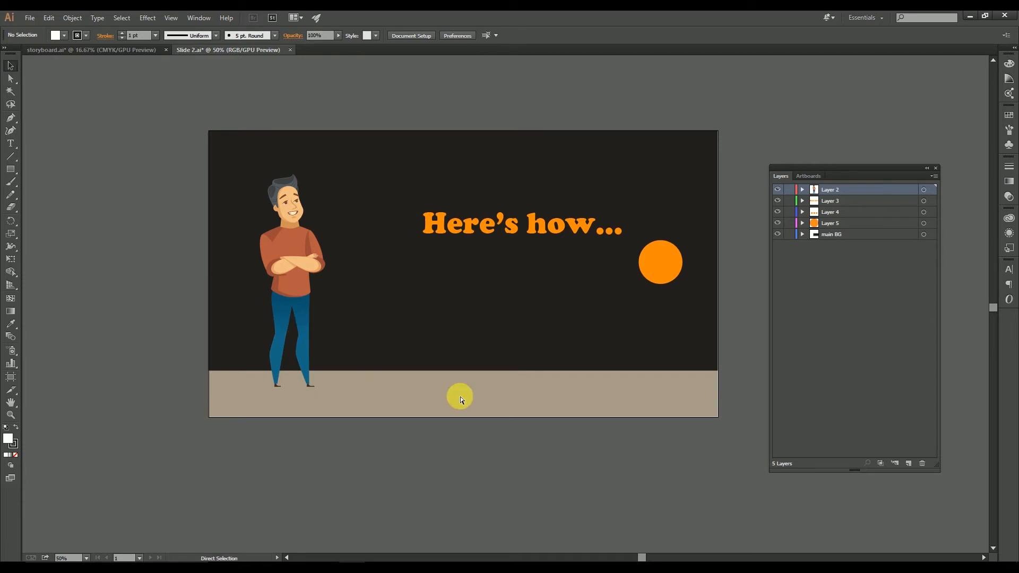
left_click(290, 54)
key("alt+Tab")
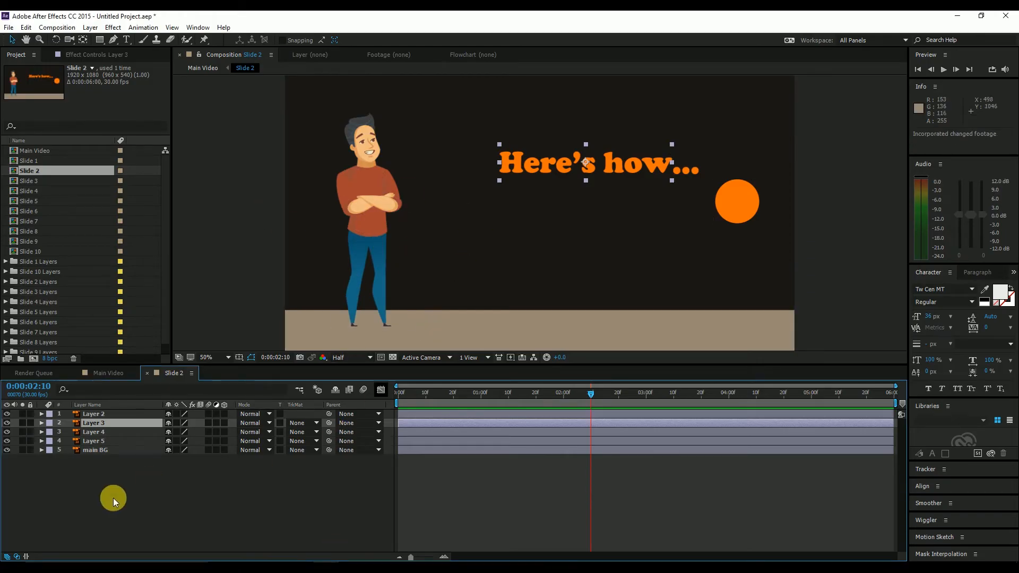
left_click(148, 374)
left_click(584, 457)
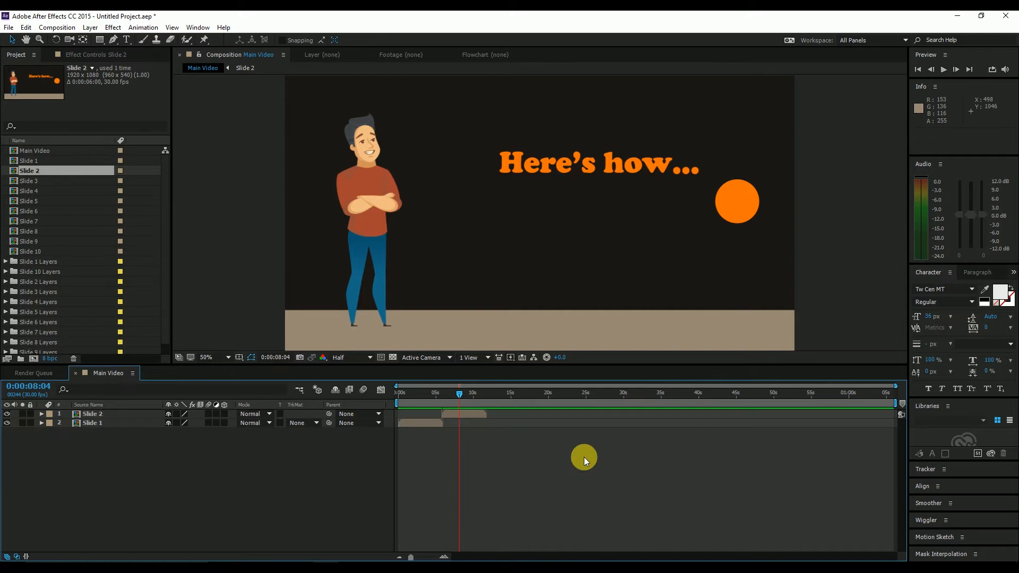
Place Slide 3 after Slide 2 in the Main Video timeline, starting at 0:00:11:26, and preview it at 0:00:14:19
left_click_drag(40, 181, 535, 206)
left_click_drag(412, 414, 505, 420)
left_click(508, 400)
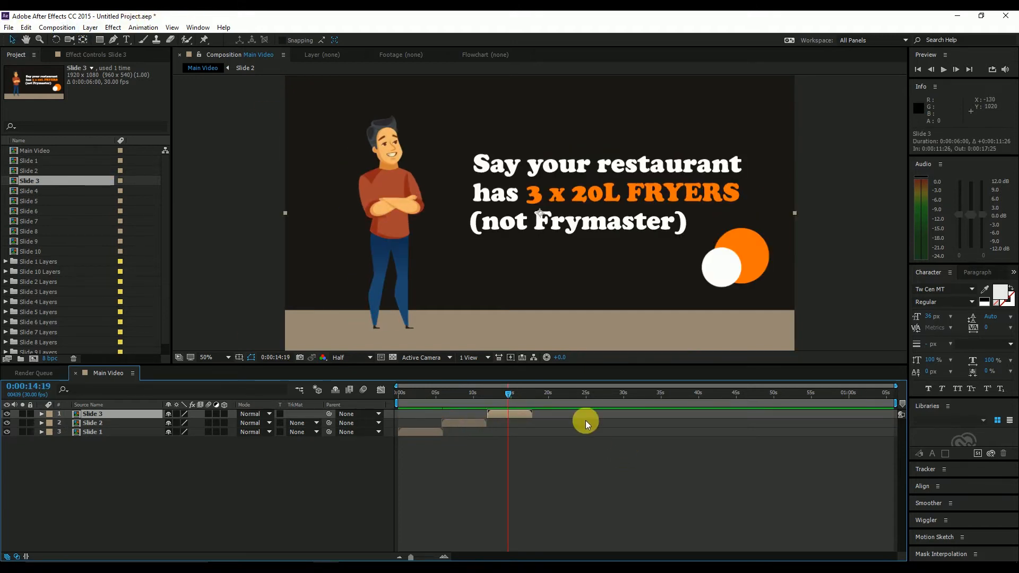
Open the nested Slide 3 composition and open the source artwork of its main BG layer in Illustrator
double_click(517, 413)
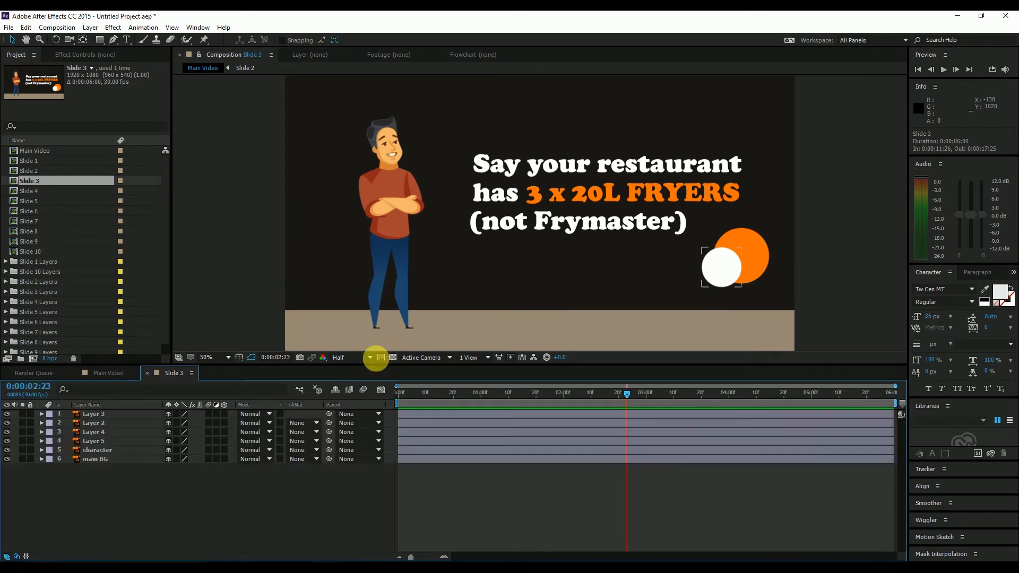
left_click(461, 462)
key("ctrl+e")
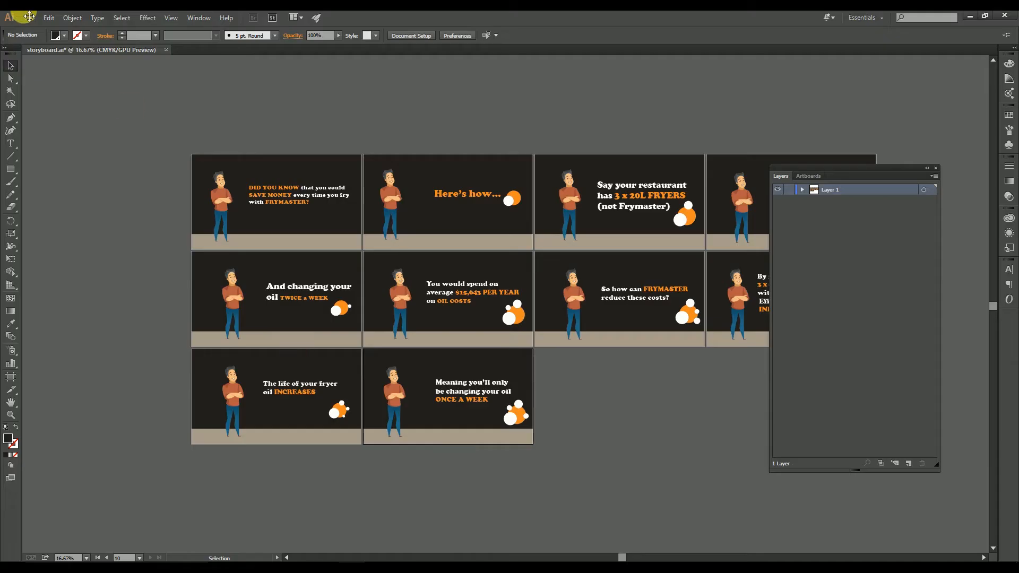
Convert the Slide 3 document to RGB Color mode, save and close it, and return to Main Video in After Effects
left_click(29, 17)
mouse_move(137, 294)
left_click(240, 310)
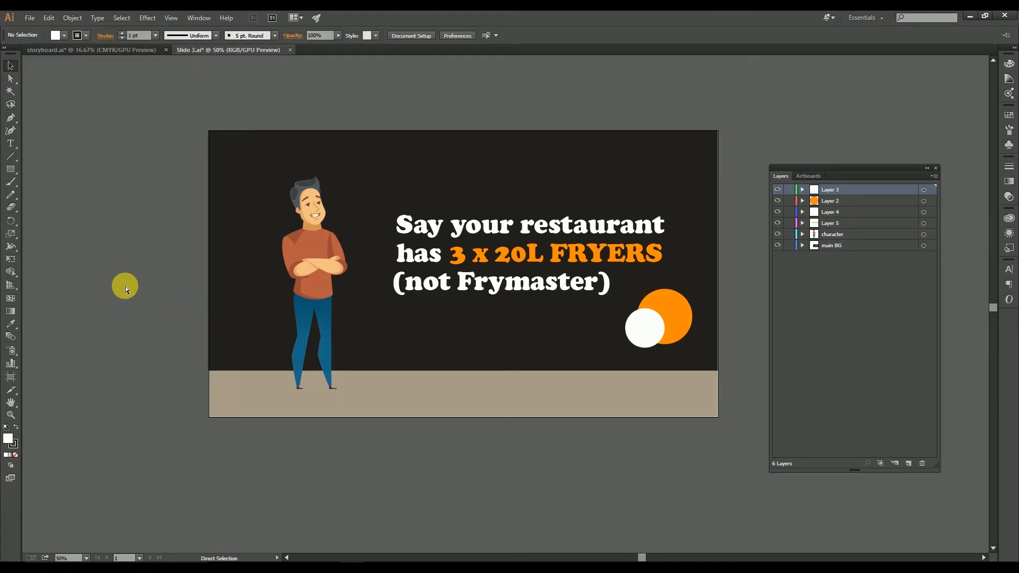
key("ctrl+s")
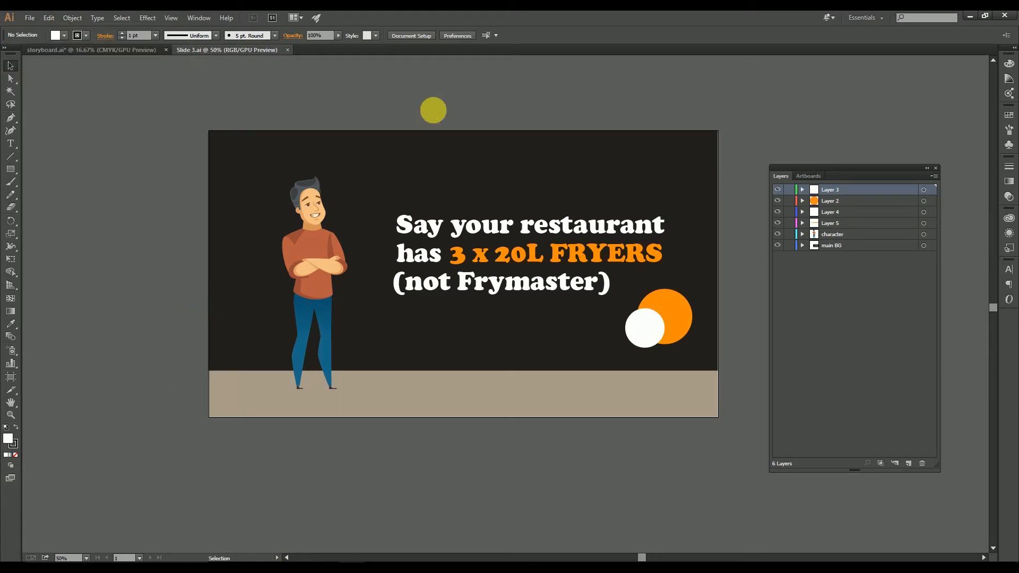
key("ctrl+w")
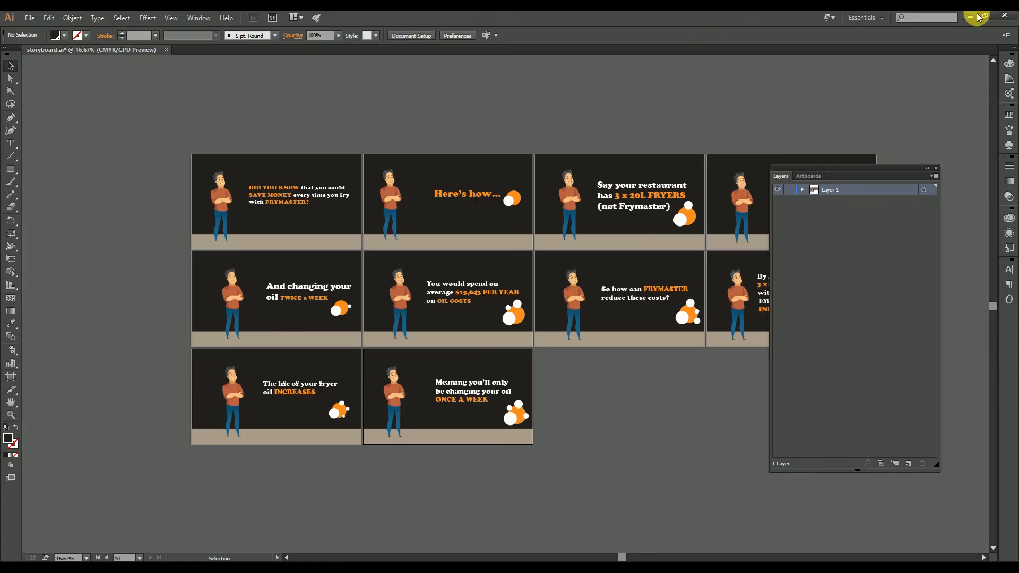
left_click(971, 16)
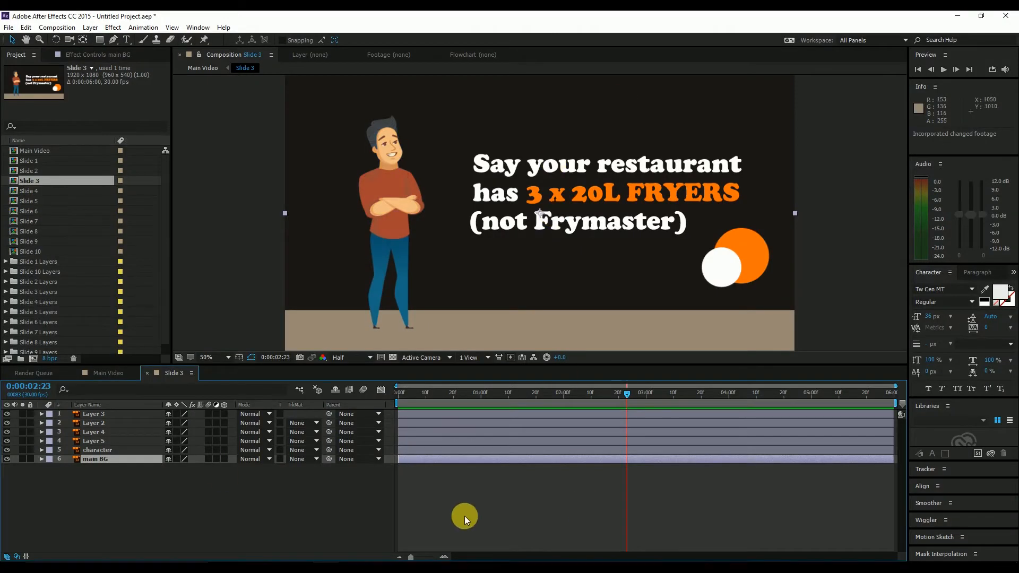
key("ctrl+w")
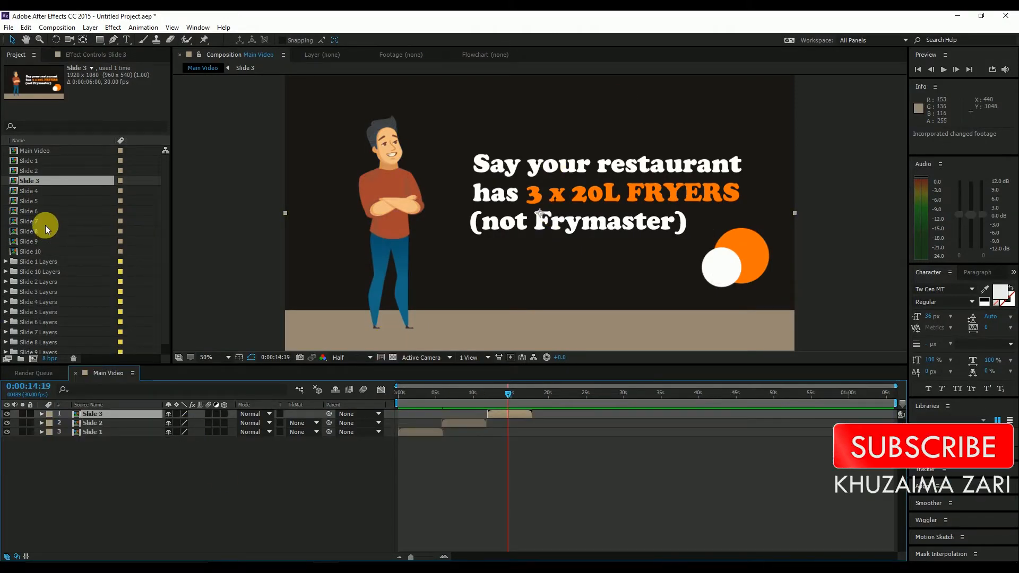
Place Slide 4 after Slide 3 in the Main Video timeline, starting at 0:00:17:22, and preview it at 0:00:21:02
left_click(33, 200)
left_click_drag(24, 191, 553, 270)
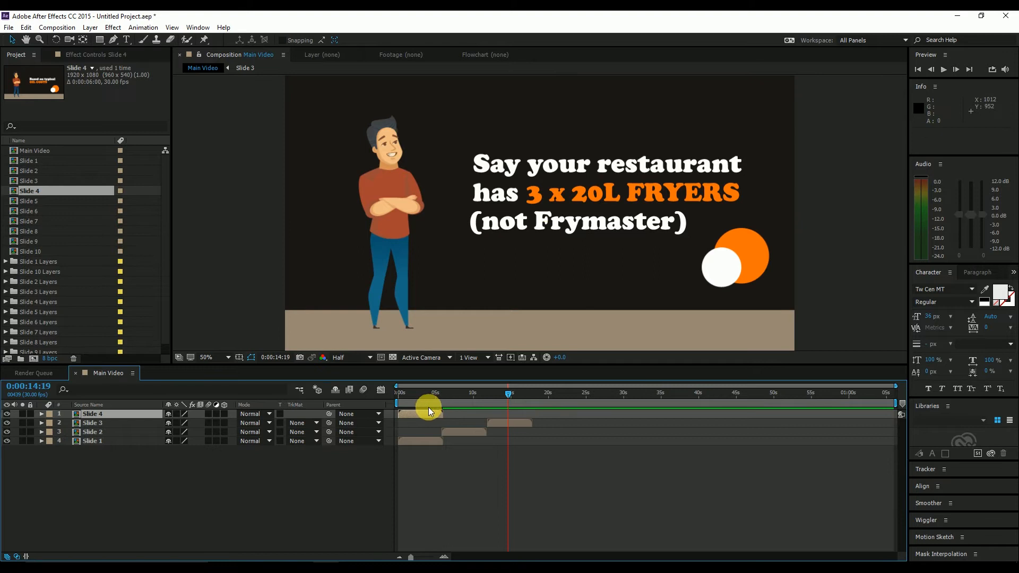
left_click_drag(414, 413, 547, 435)
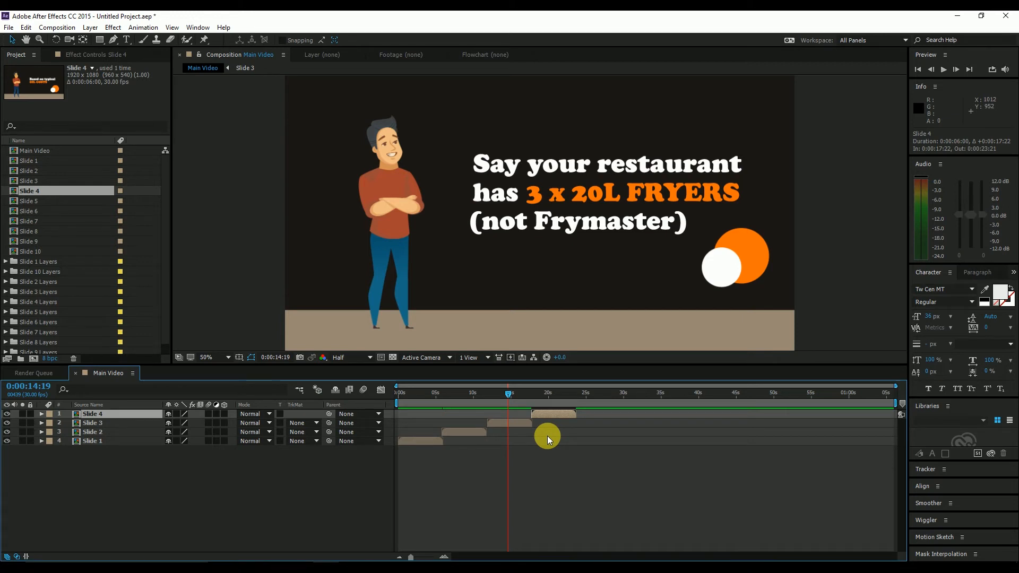
left_click(556, 391)
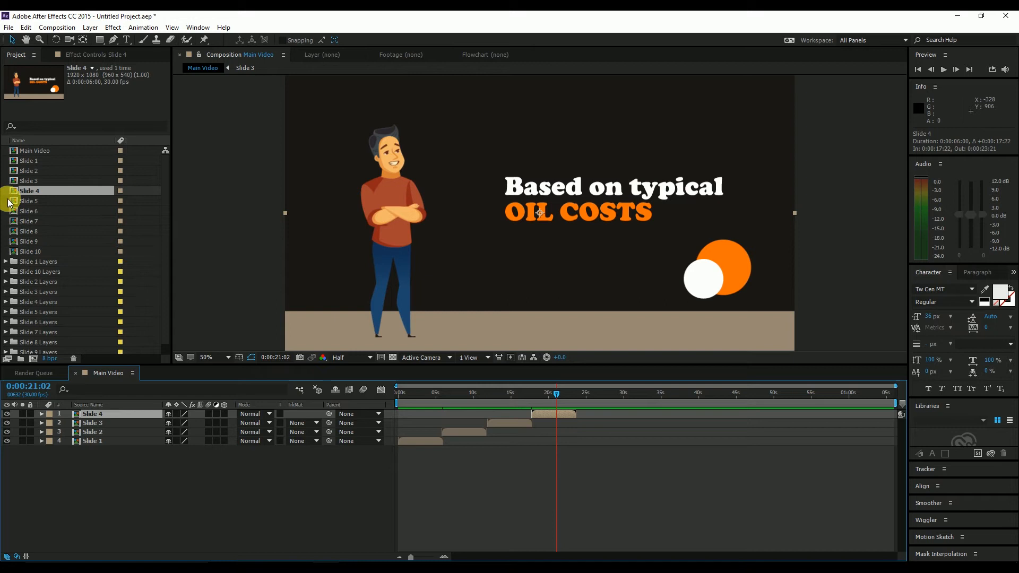
Add Slide 4 to the Main Video timeline a second time, starting at 0:00:23:18
left_click_drag(12, 195, 546, 222)
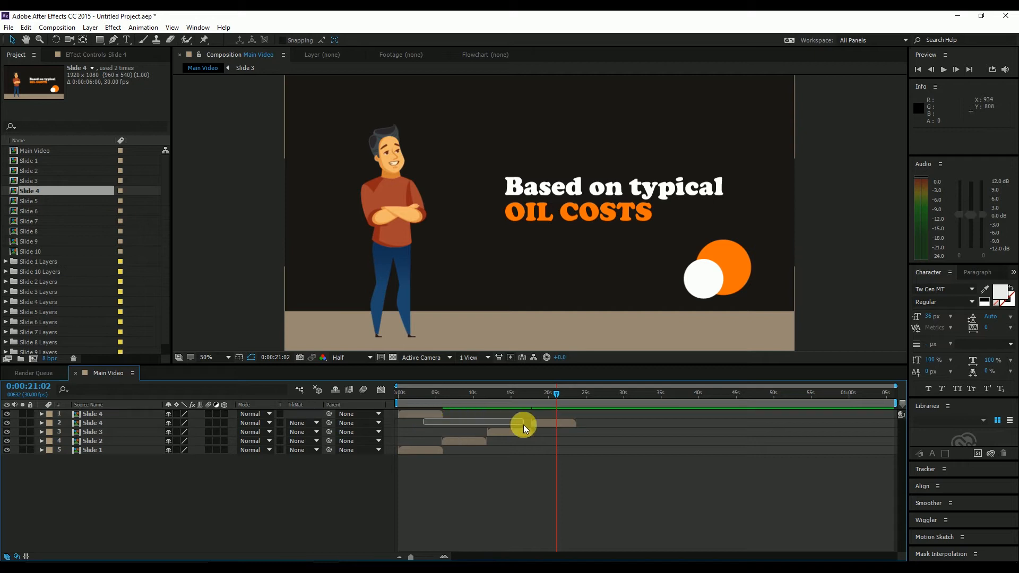
left_click_drag(416, 413, 435, 413)
mouse_move(579, 418)
left_mouse_down()
mouse_move(603, 418)
mouse_move(594, 420)
left_mouse_up()
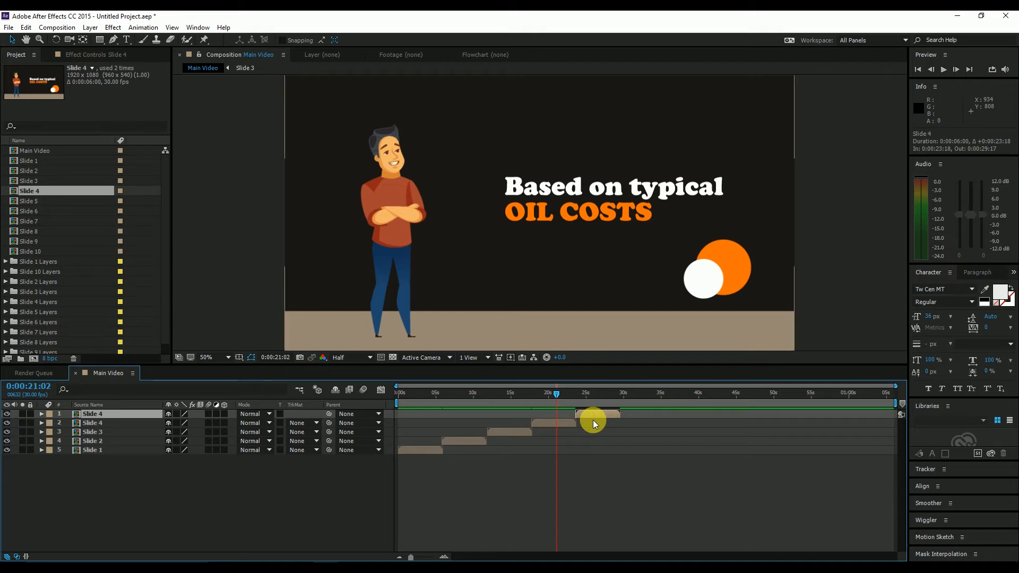
Open the nested Slide 4 composition and open the source artwork of its Layer 4 in Illustrator
left_click(563, 423)
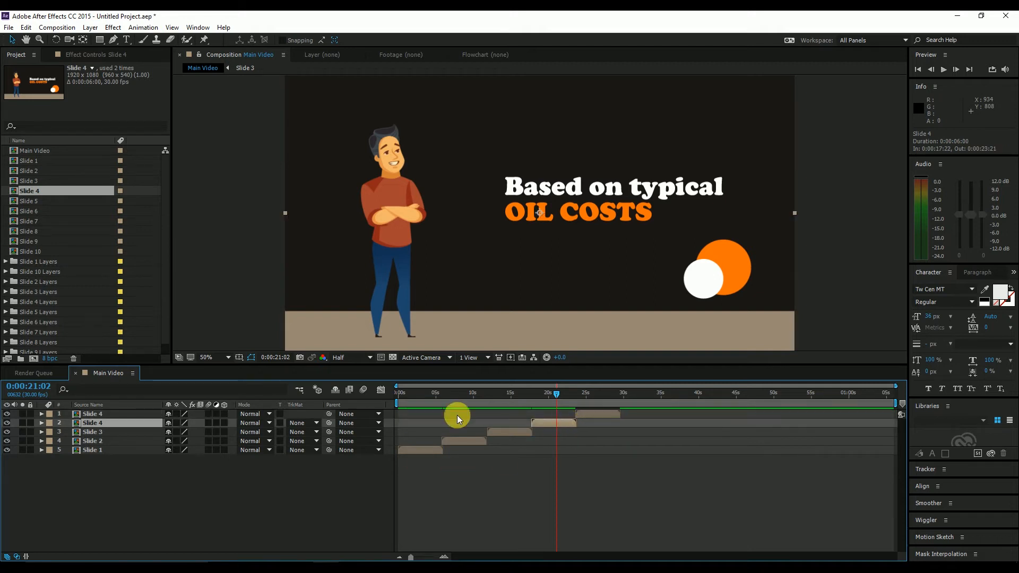
double_click(75, 422)
left_click(512, 434)
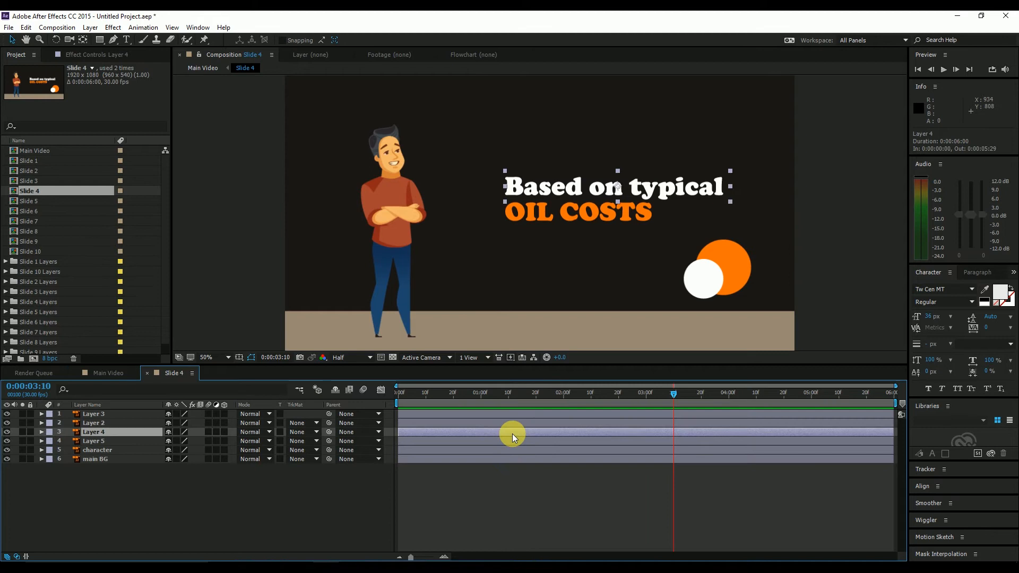
key("ctrl+e")
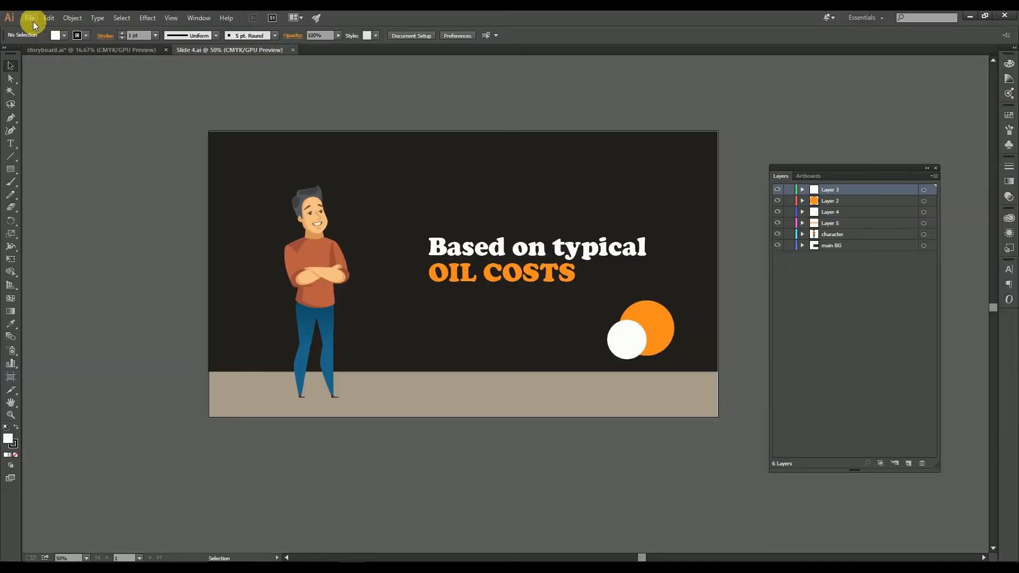
Convert the Slide 4 document to RGB Color mode, save and close it, and return to Main Video in After Effects
left_click(33, 21)
mouse_move(118, 295)
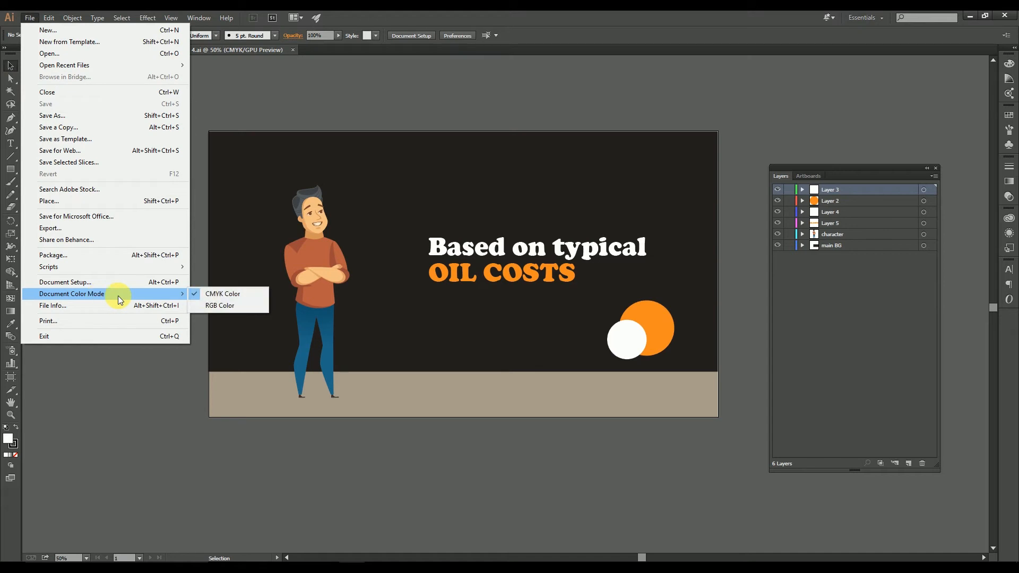
left_click(222, 306)
key("ctrl+w")
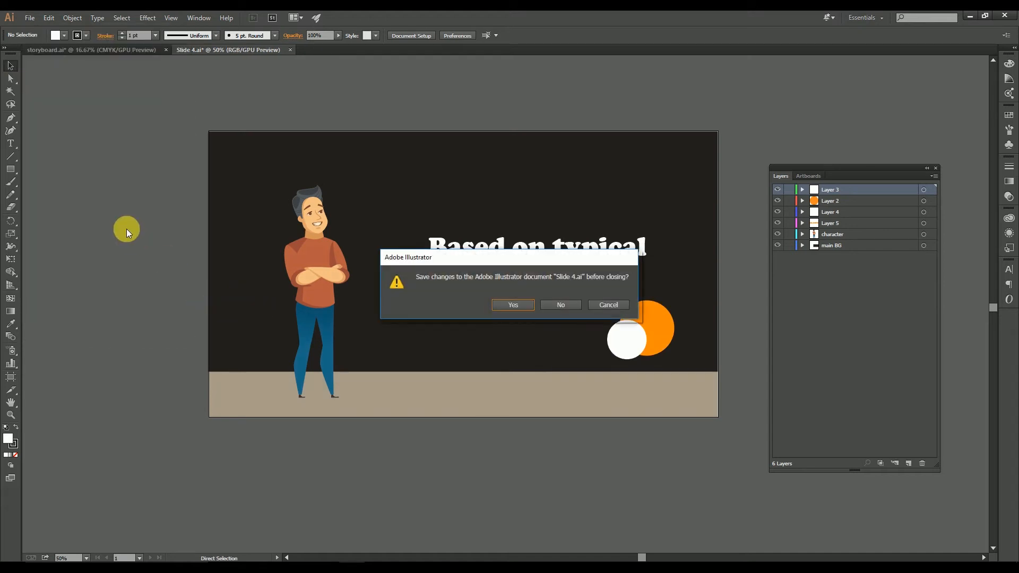
left_click(513, 306)
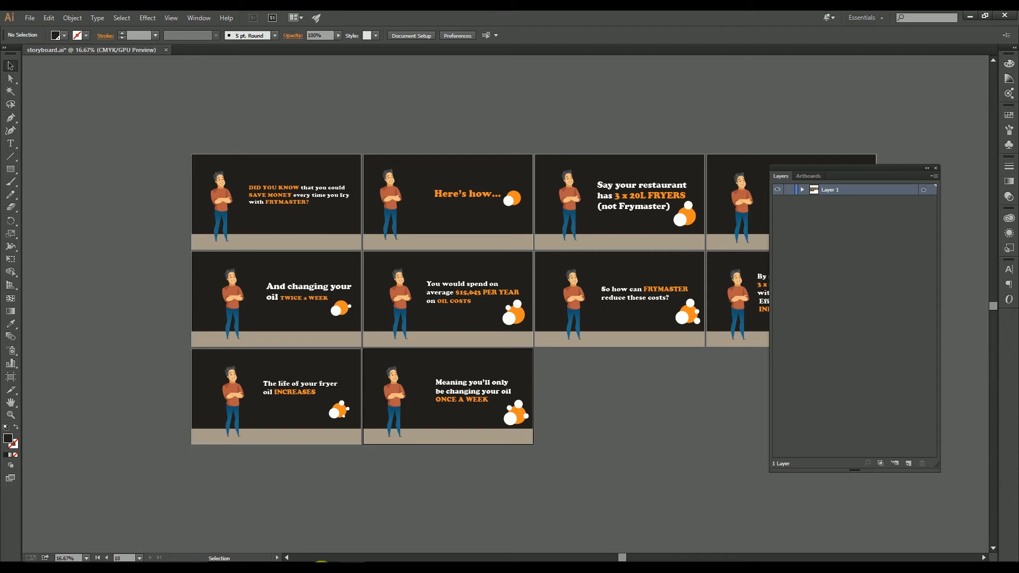
left_click(322, 572)
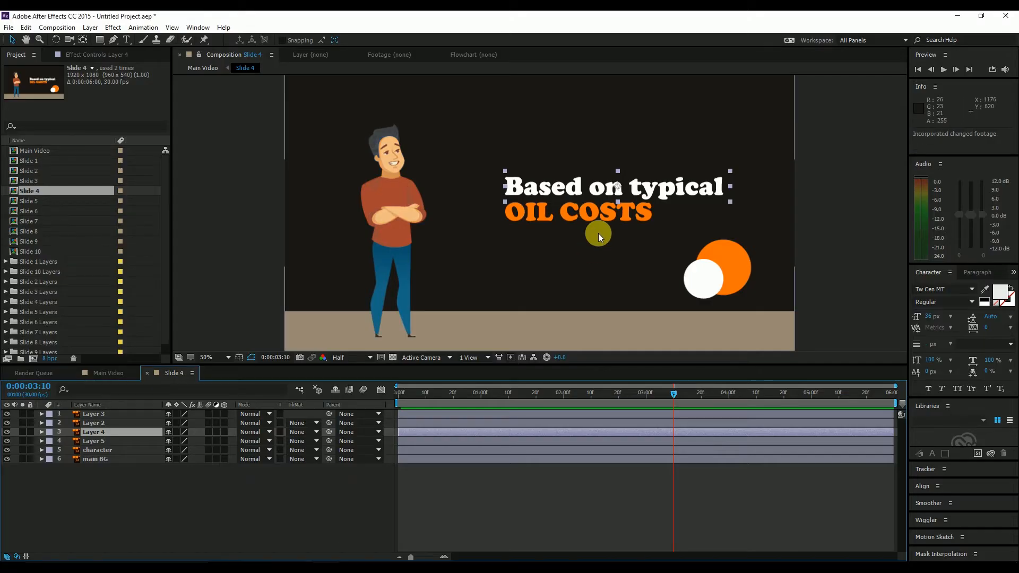
key("ctrl+w")
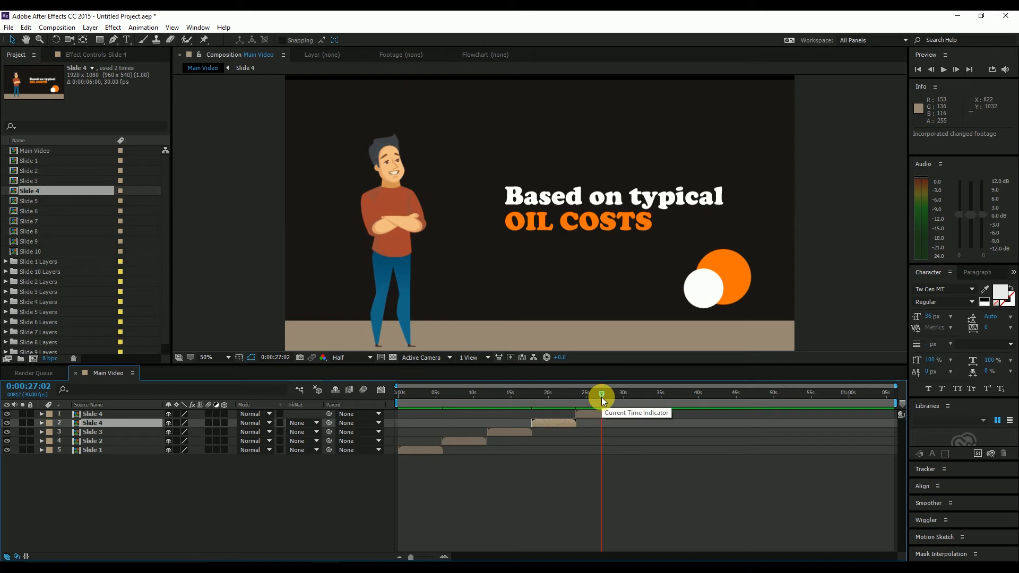
Open the composition of the second Slide 4 layer and open the source artwork of its Layer 5 in Illustrator
double_click(586, 413)
left_click(586, 412)
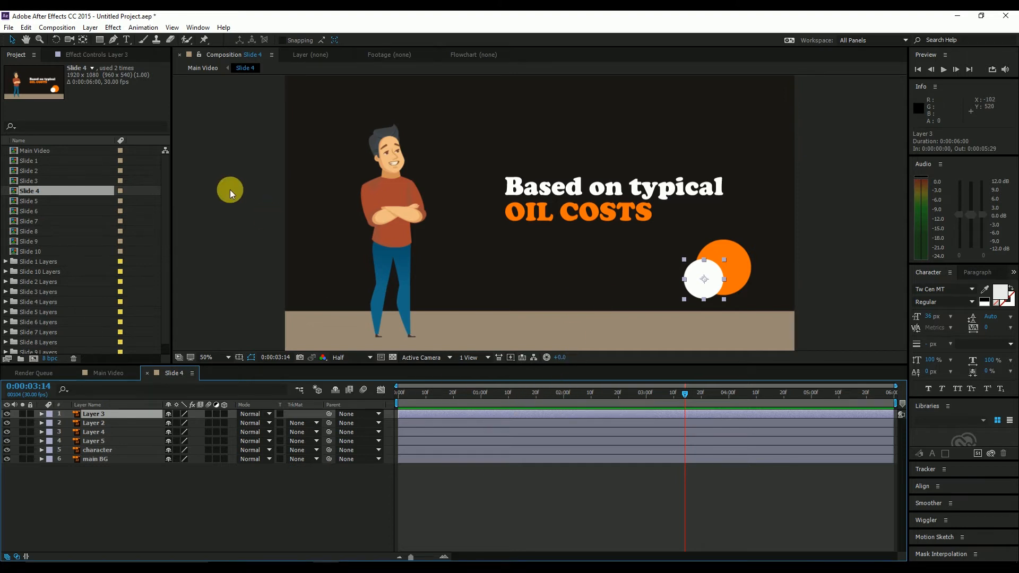
left_click(9, 27)
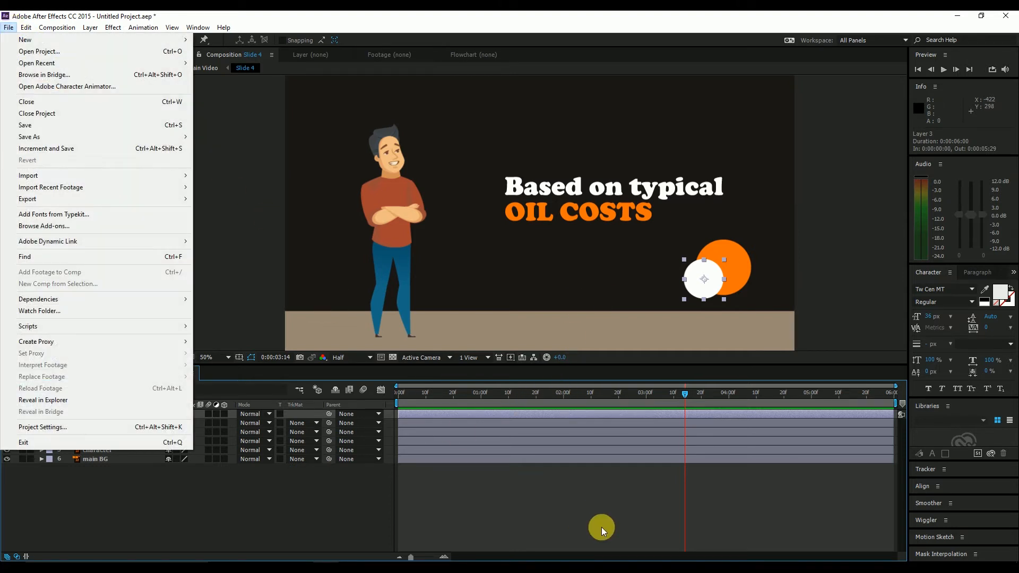
left_click(564, 474)
left_click(562, 441)
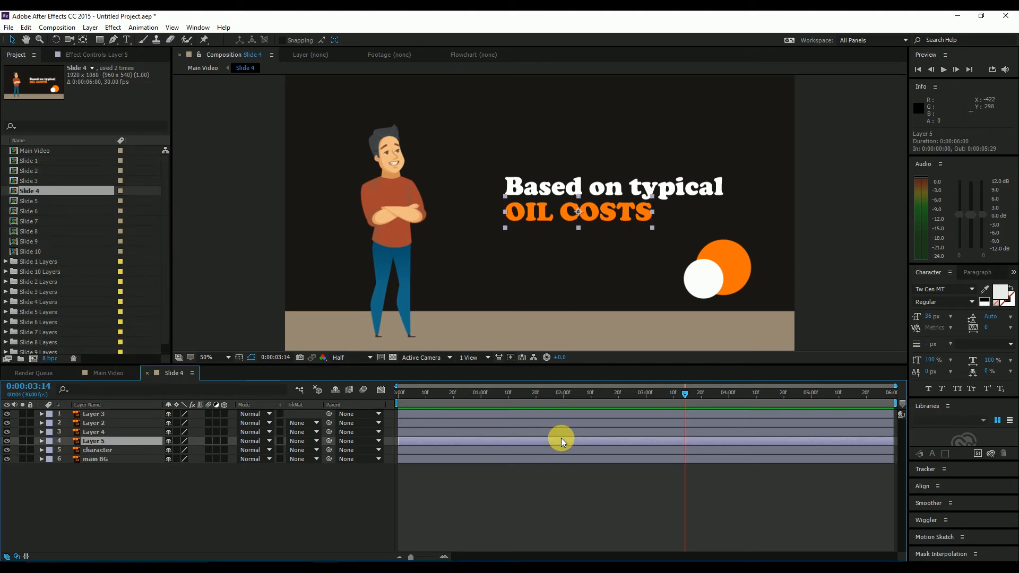
key("ctrl+e")
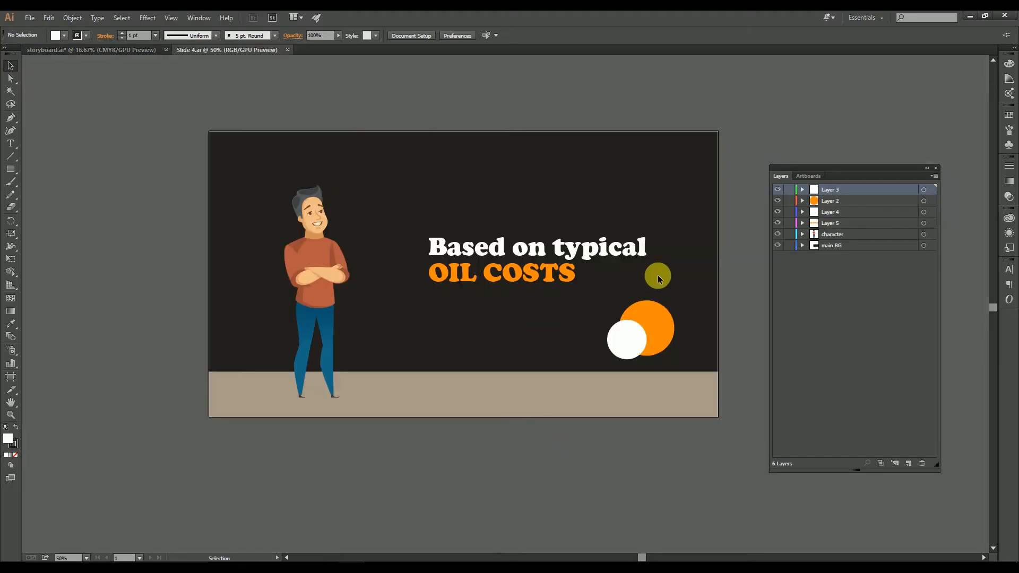
Set the reopened Slide 4 document to RGB Color mode and close it to return to After Effects
left_click(29, 18)
mouse_move(72, 293)
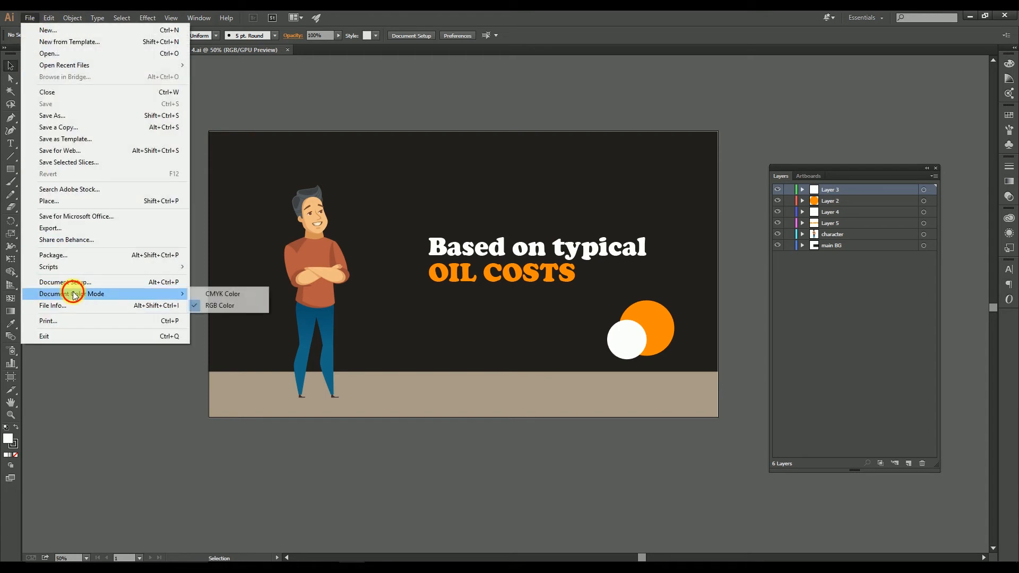
left_click(255, 304)
key("ctrl+w")
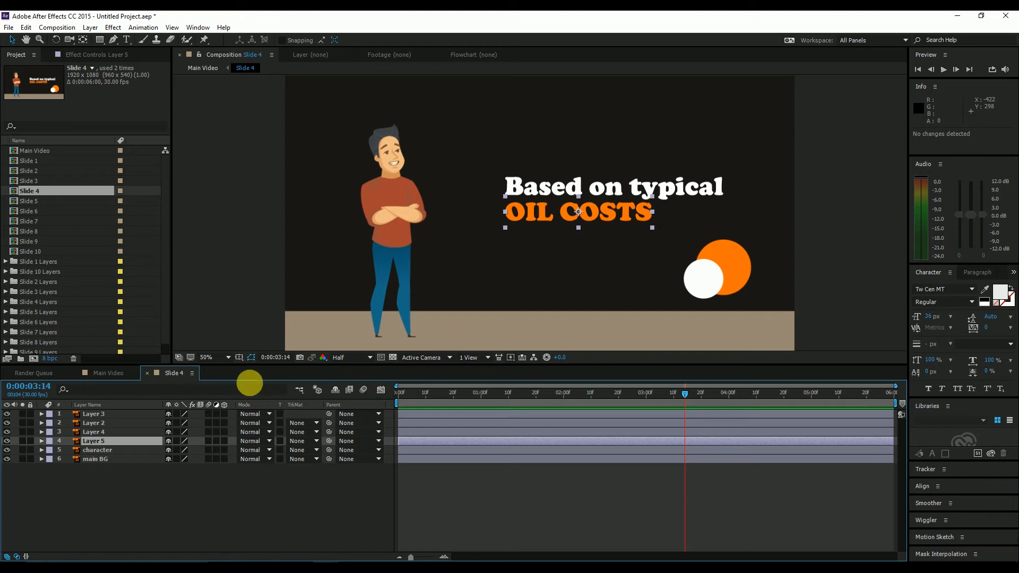
Undo the time shift and insertion of the second Slide 4 layer in Main Video
left_click(530, 413)
double_click(604, 413)
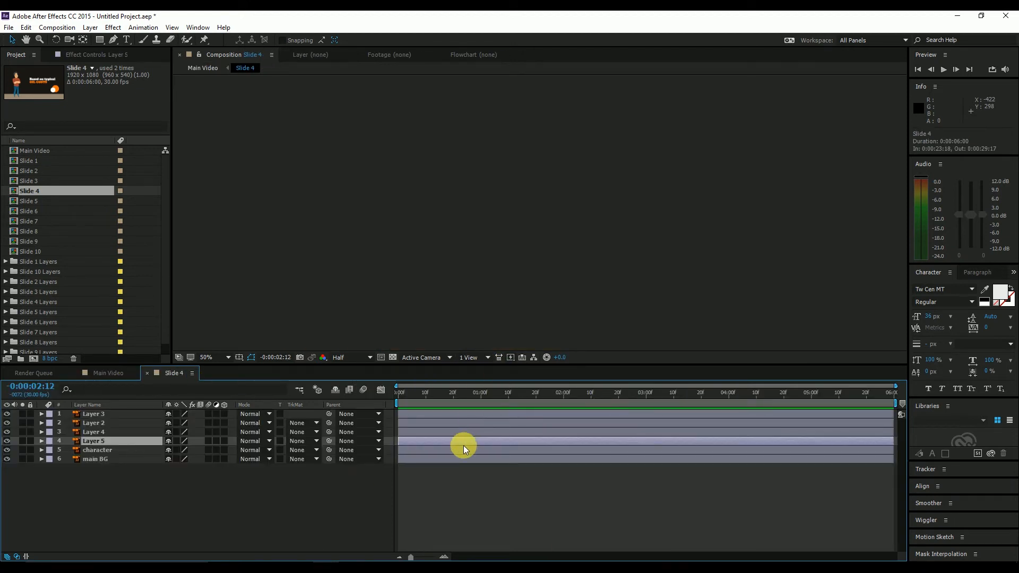
key("ctrl+z")
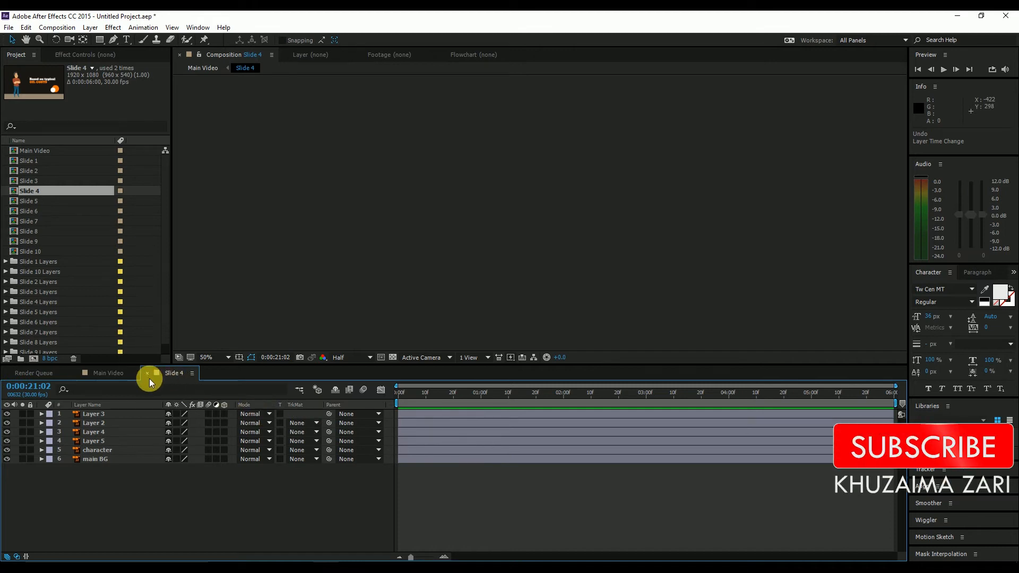
key("ctrl+z")
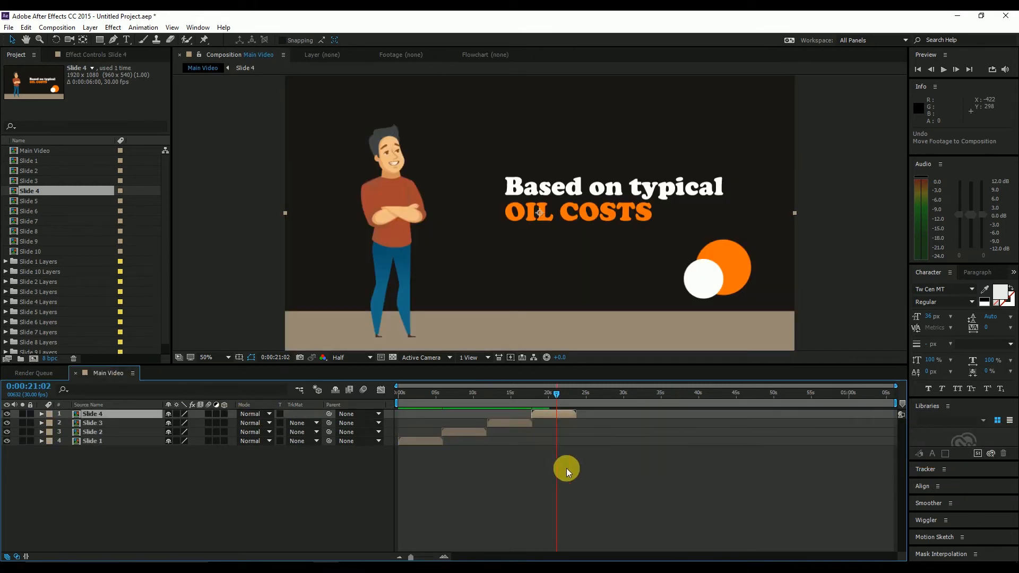
Place Slide 5 after Slide 4 in the Main Video timeline, starting at 0:00:23:18, and preview it at 0:00:27:15
left_click(585, 457)
left_click_drag(36, 205, 595, 426)
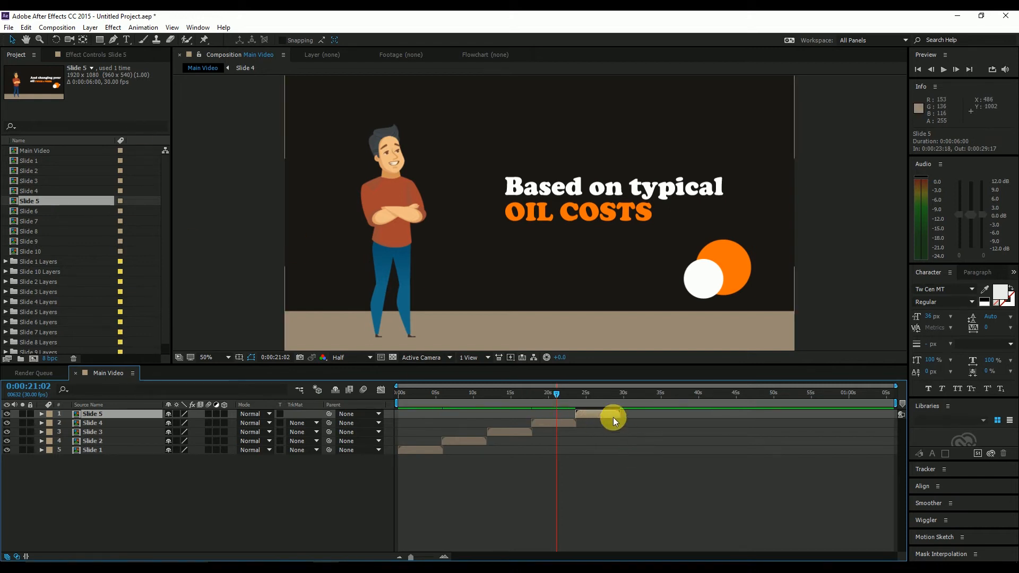
left_click(604, 395)
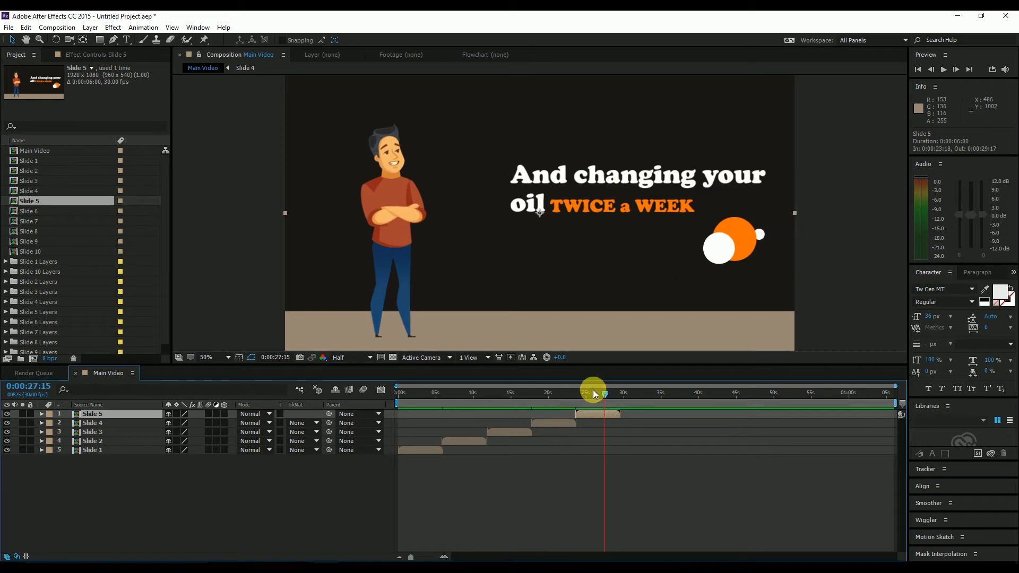
Open the nested Slide 5 composition and open its layered source artwork in Illustrator
double_click(616, 417)
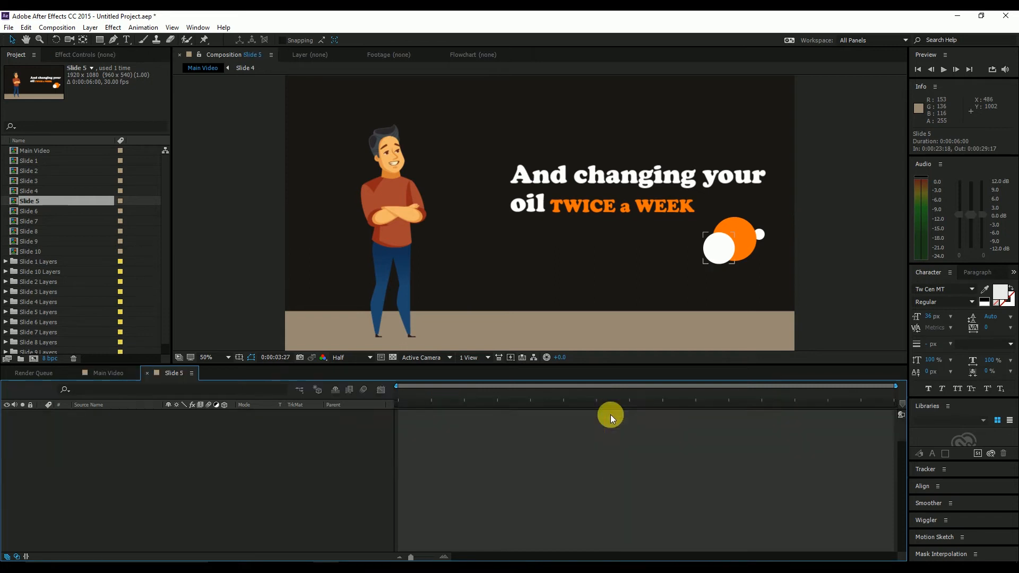
left_click(505, 433)
key("ctrl+e")
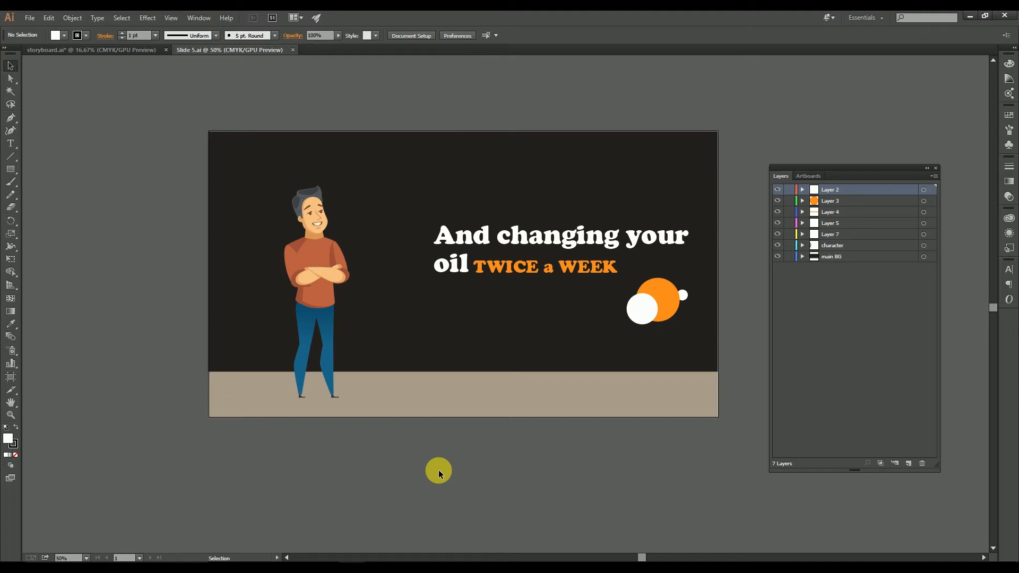
Convert the Slide 5 document to RGB Color mode, then save and close it
left_click(26, 18)
mouse_move(68, 296)
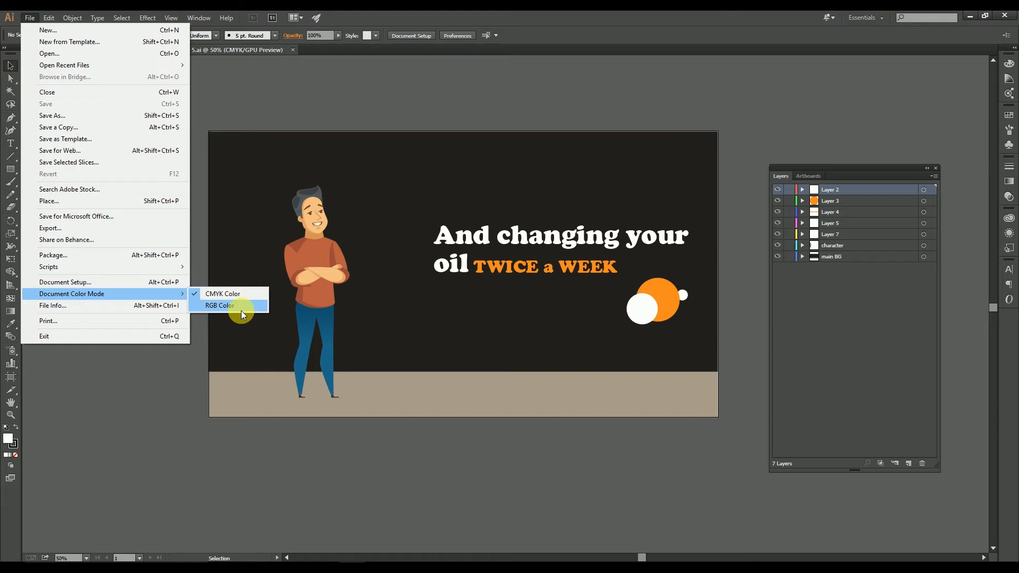
left_click(241, 310)
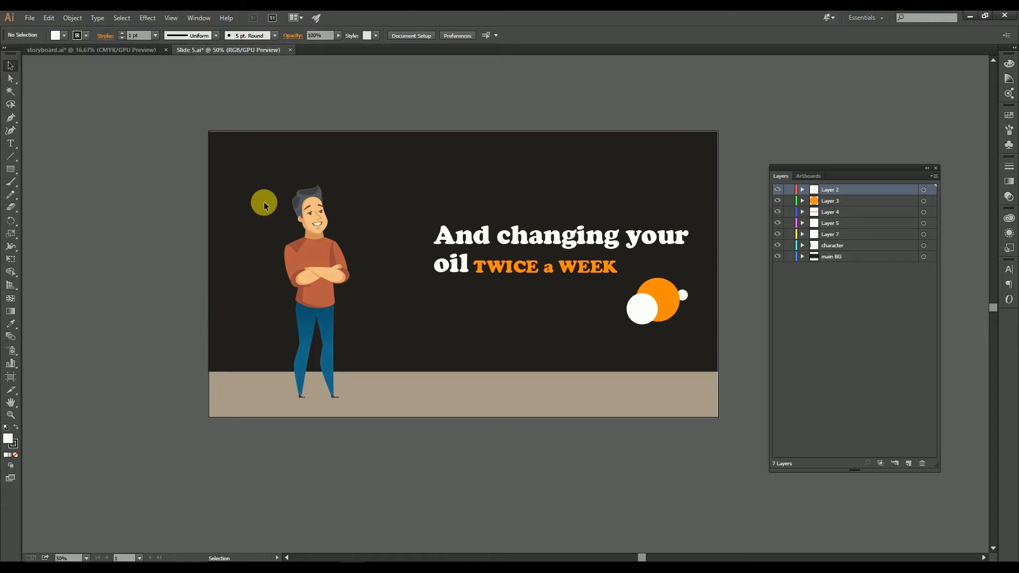
left_click(293, 51)
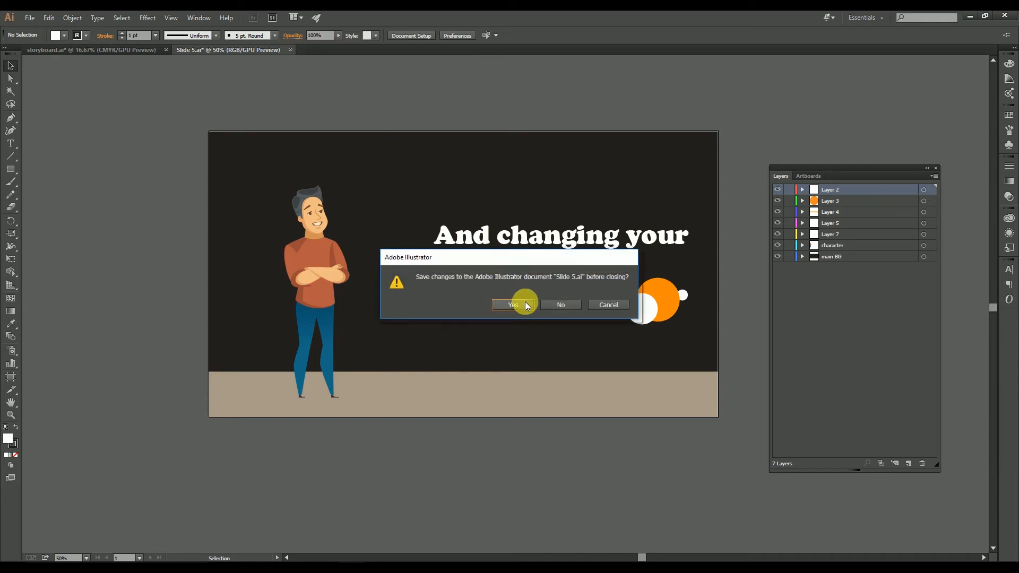
left_click(512, 305)
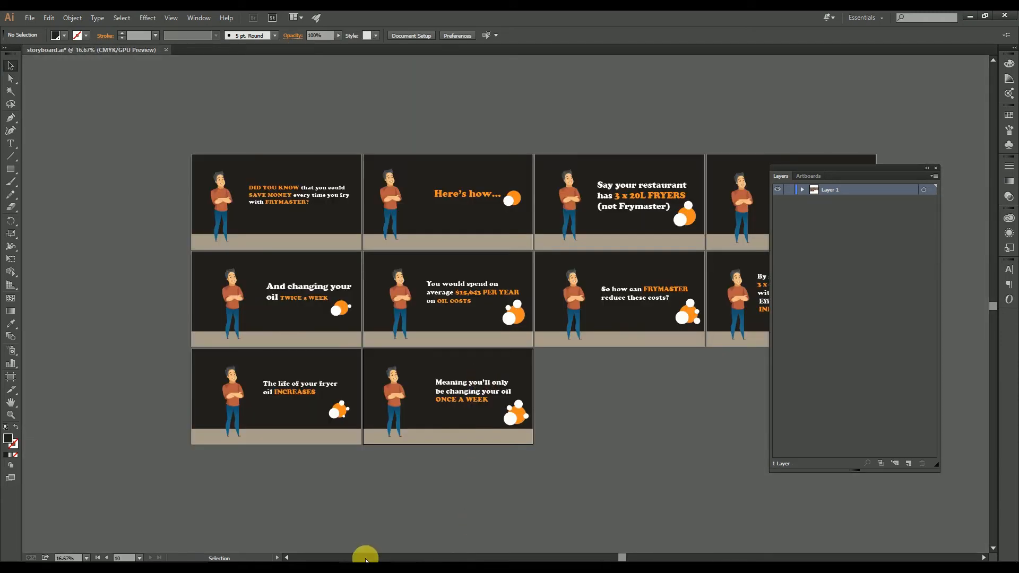
Switch back to After Effects and close the nested Slide 5 composition to return to Main Video
left_click(366, 561)
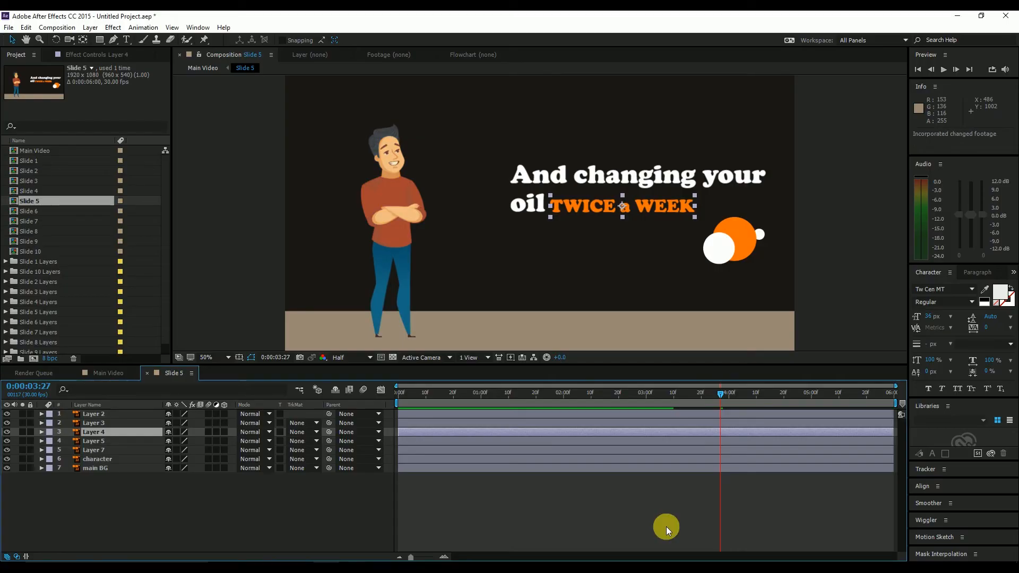
left_click(804, 515)
left_click_drag(617, 223, 604, 221)
scroll(603, 221, "down", 2)
scroll(604, 221, "up", 2)
key("ctrl+w")
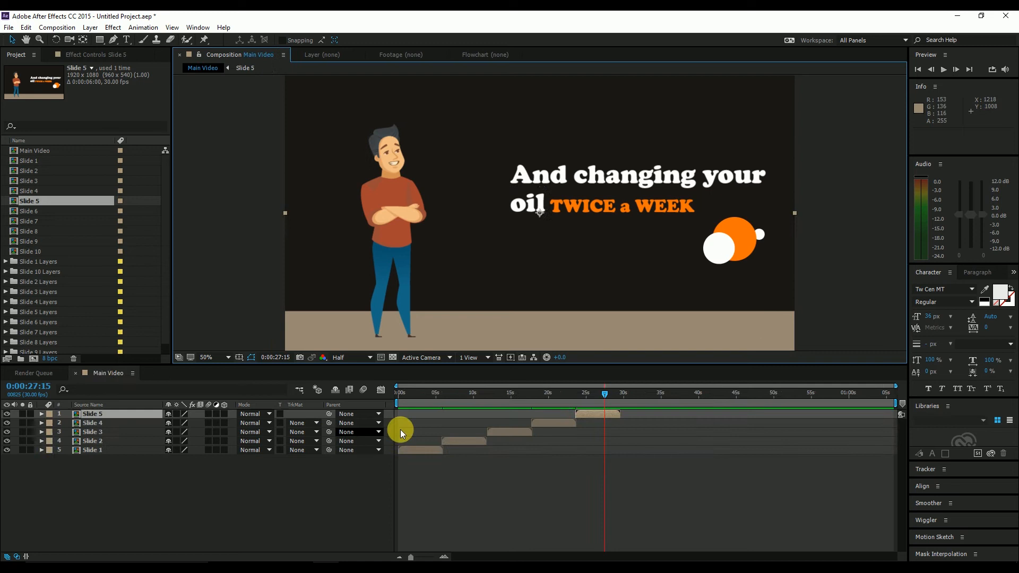
Place Slide 6 after Slide 5 in the Main Video timeline, starting at 0:00:29:16, and preview it at 0:00:32:22
left_click(12, 212)
left_click_drag(11, 211, 539, 212)
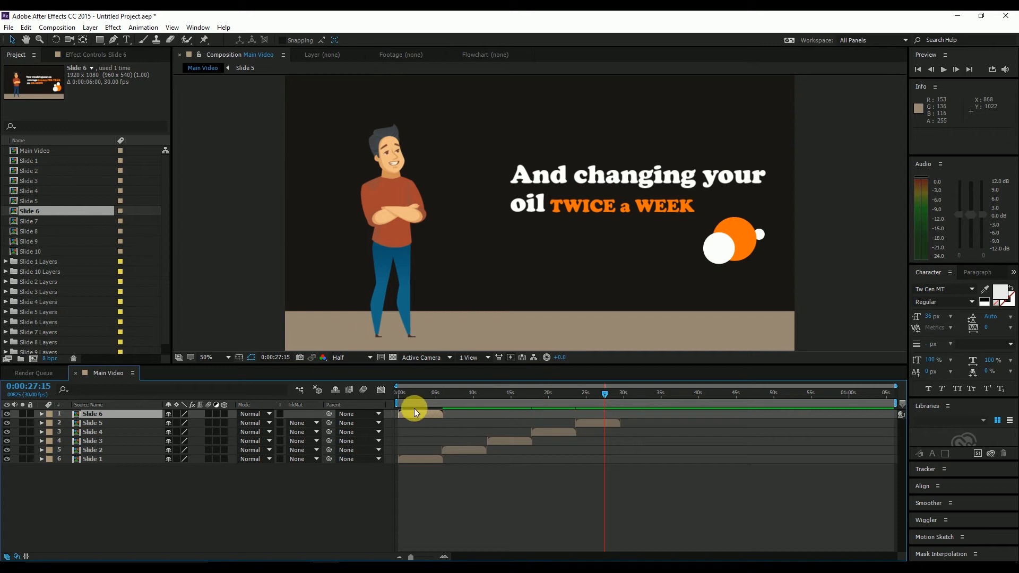
left_click_drag(414, 414, 637, 425)
left_click(645, 393)
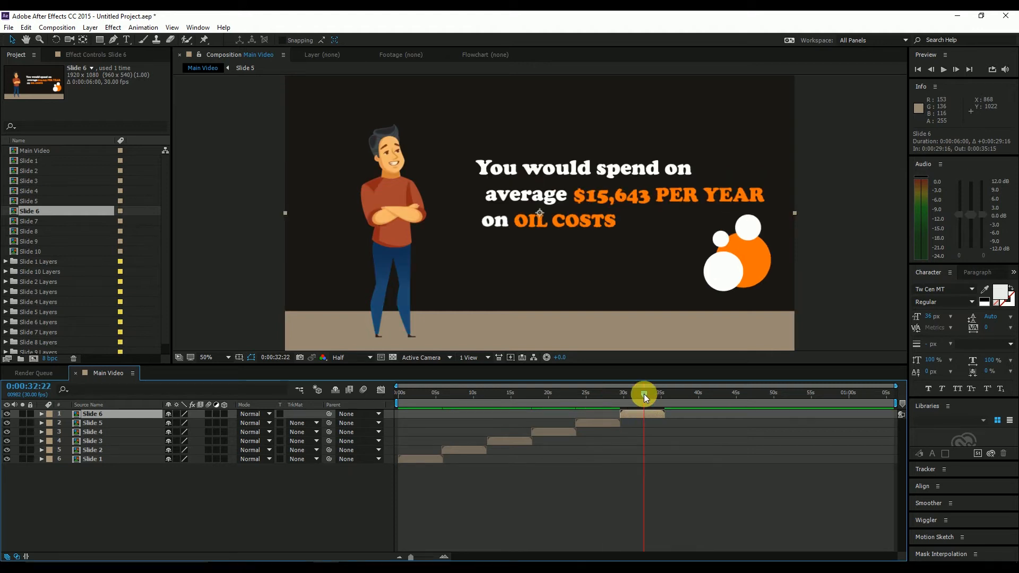
Open the nested Slide 6 composition and open its layered source artwork in Illustrator
left_click(9, 27)
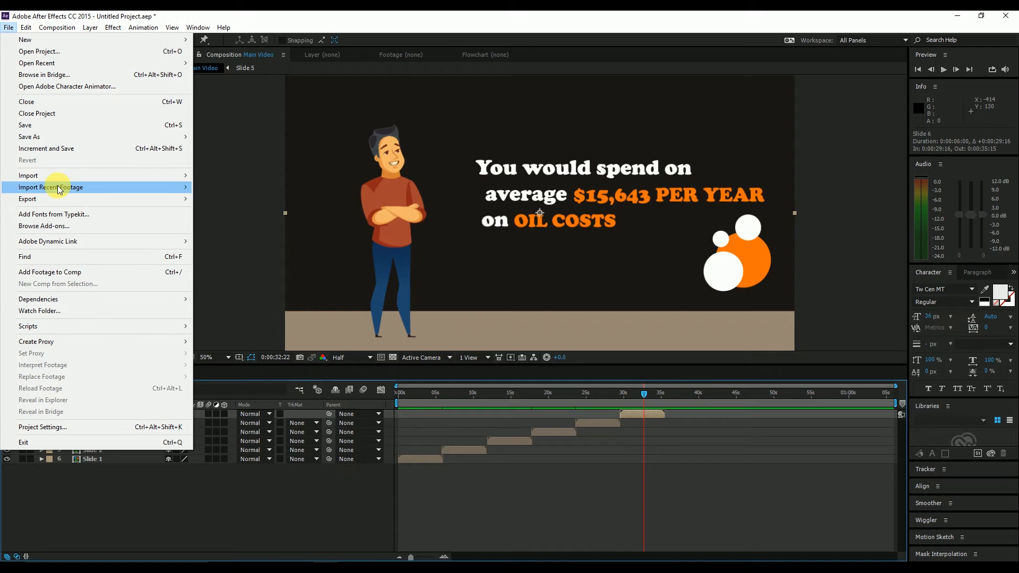
double_click(630, 415)
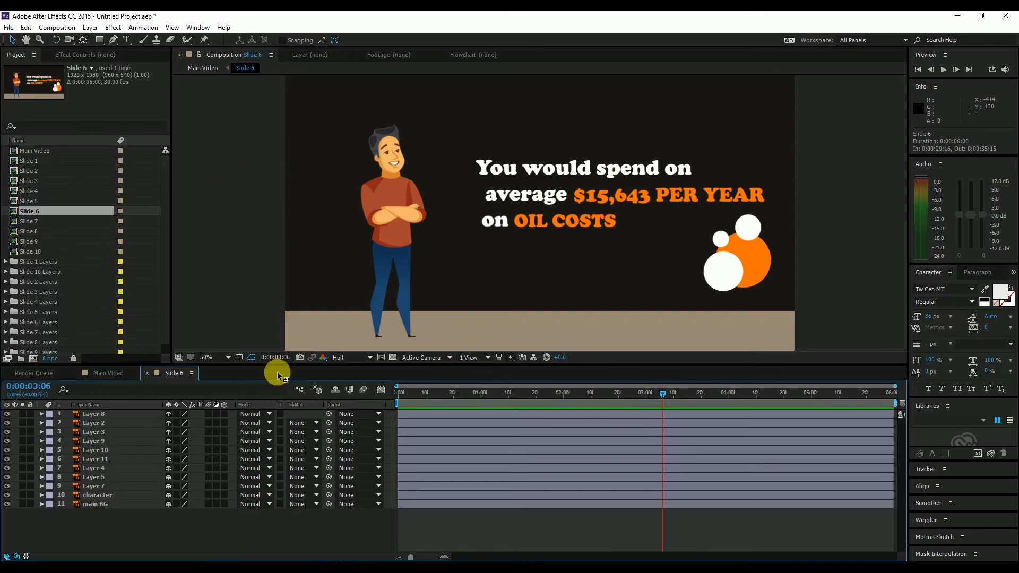
left_click(93, 443)
key("ctrl+e")
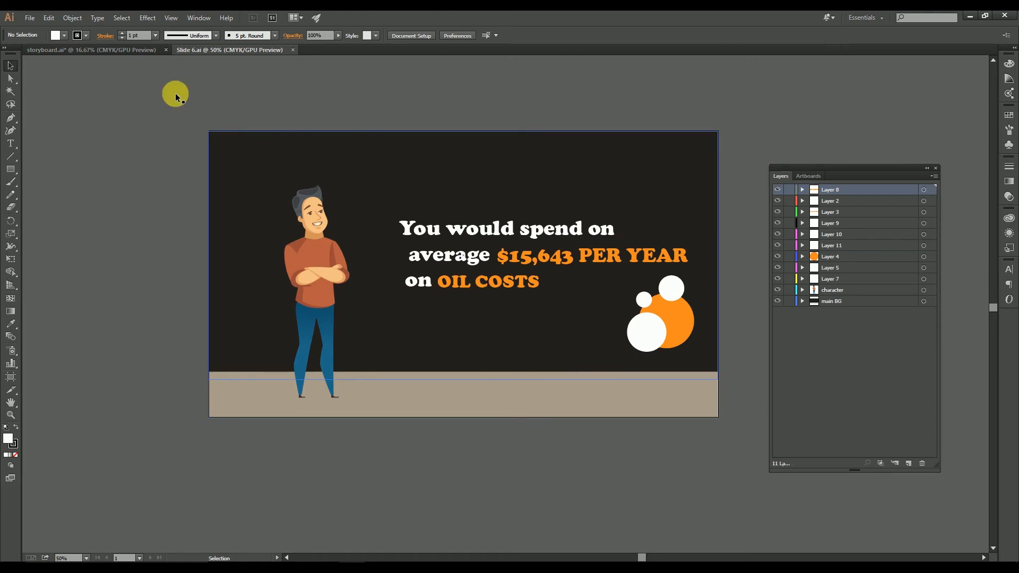
Convert the Slide 6 document to RGB Color mode, save and close it, and return to After Effects
left_click(30, 18)
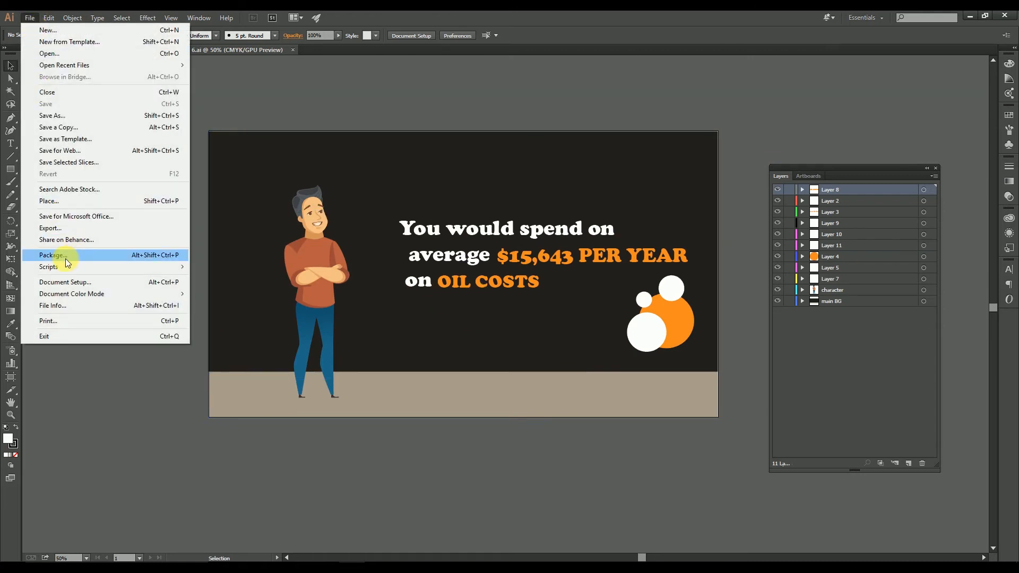
mouse_move(133, 294)
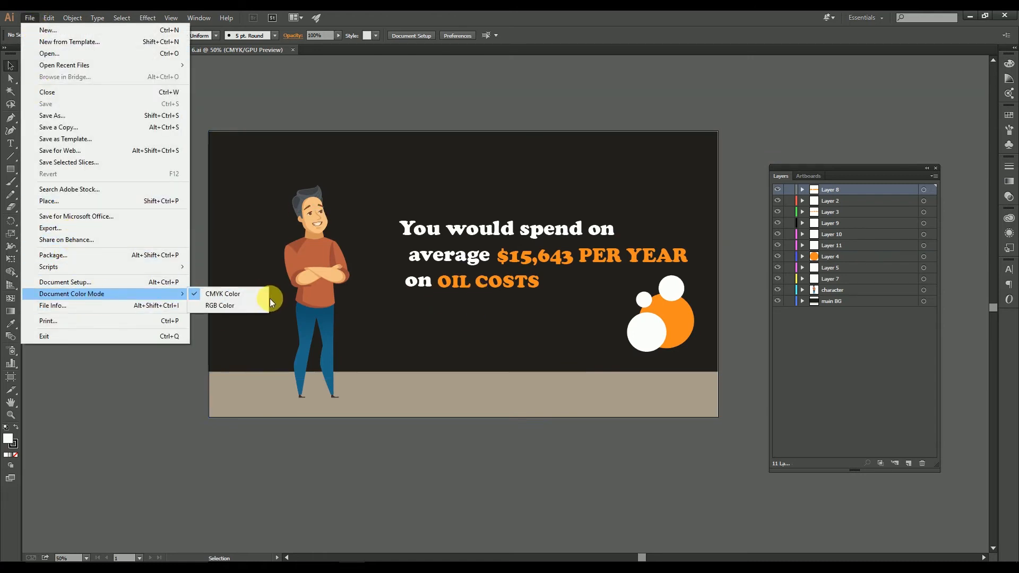
left_click(268, 305)
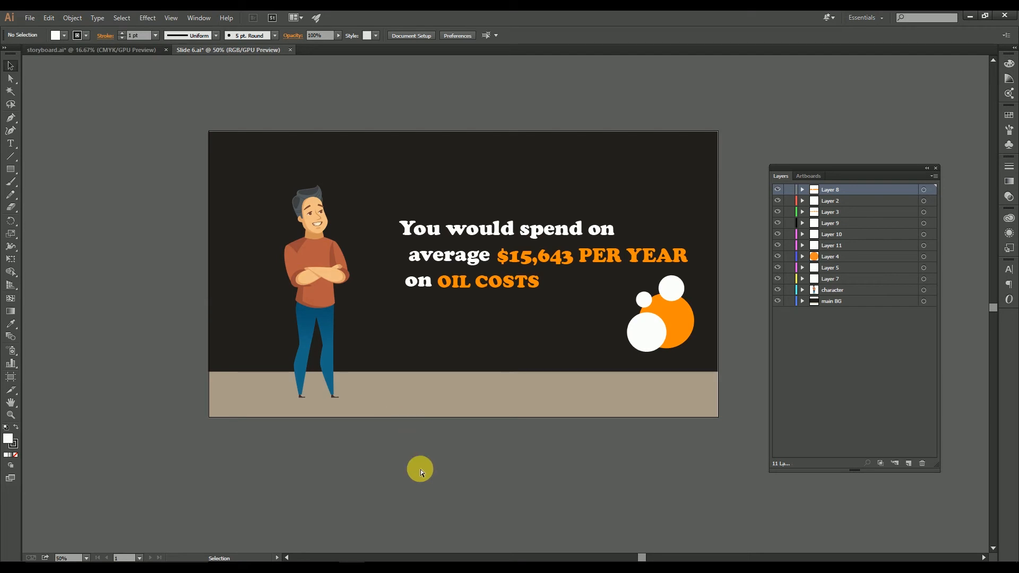
key("ctrl+w")
left_click(512, 305)
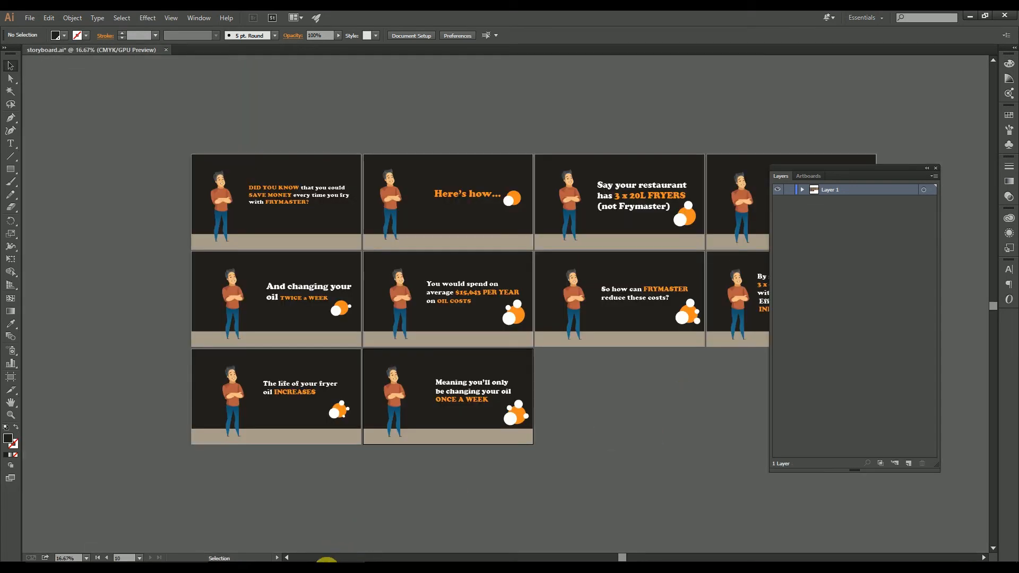
left_click(326, 568)
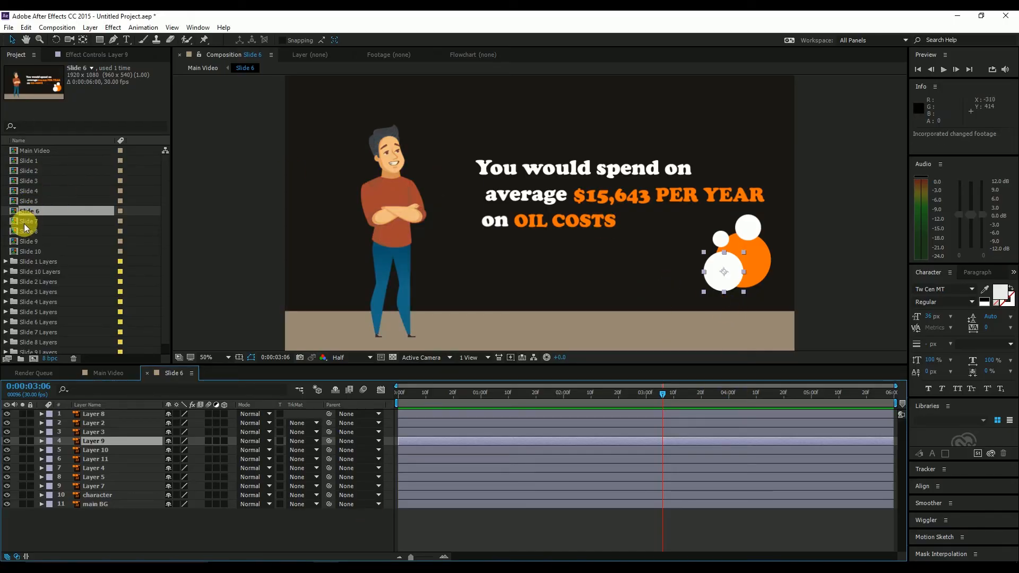
Close the Slide 6 composition and place Slide 7 after Slide 6 in the Main Video timeline, starting at 0:00:35:21
key("ctrl+w")
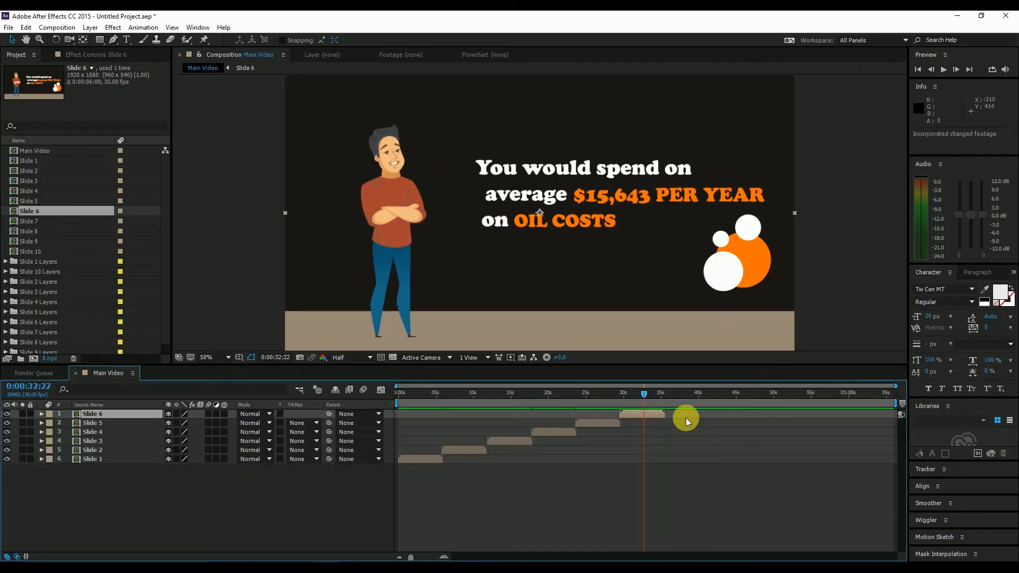
left_click(32, 221)
left_click_drag(15, 223, 537, 231)
left_click_drag(419, 415, 687, 418)
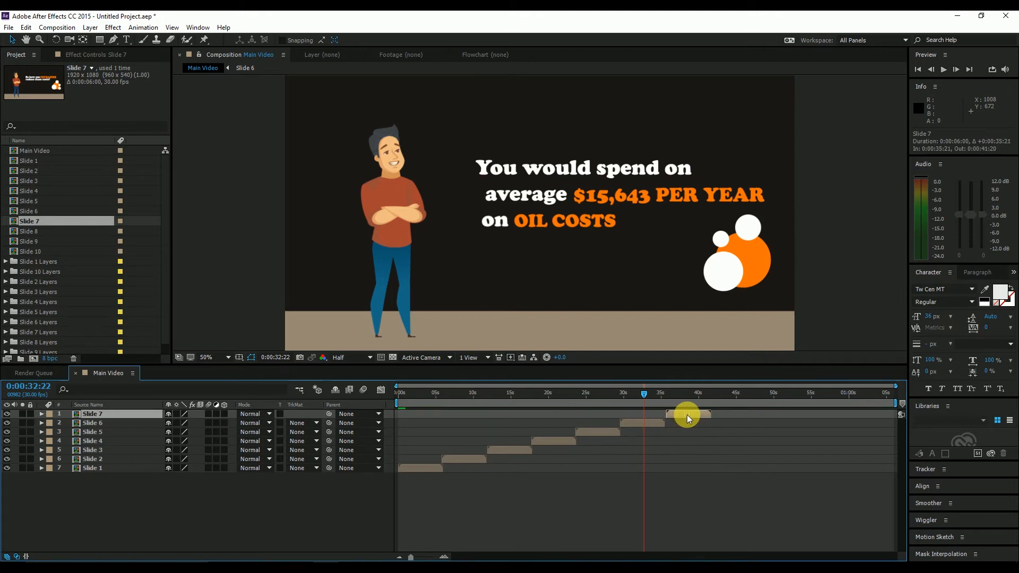
left_click(688, 400)
Open the nested Slide 7 composition and open its layered source artwork in Illustrator
double_click(695, 414)
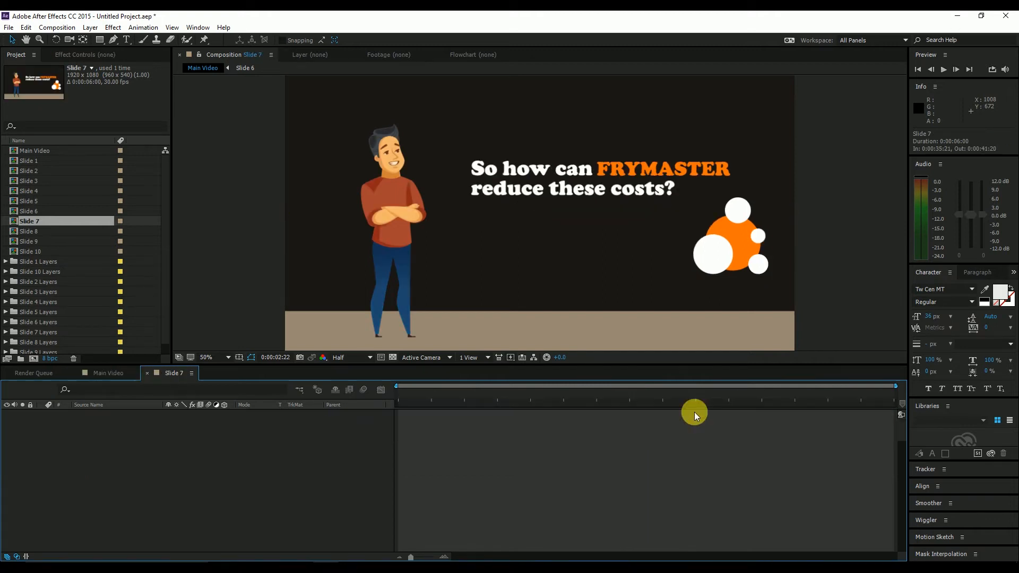
left_click(479, 442)
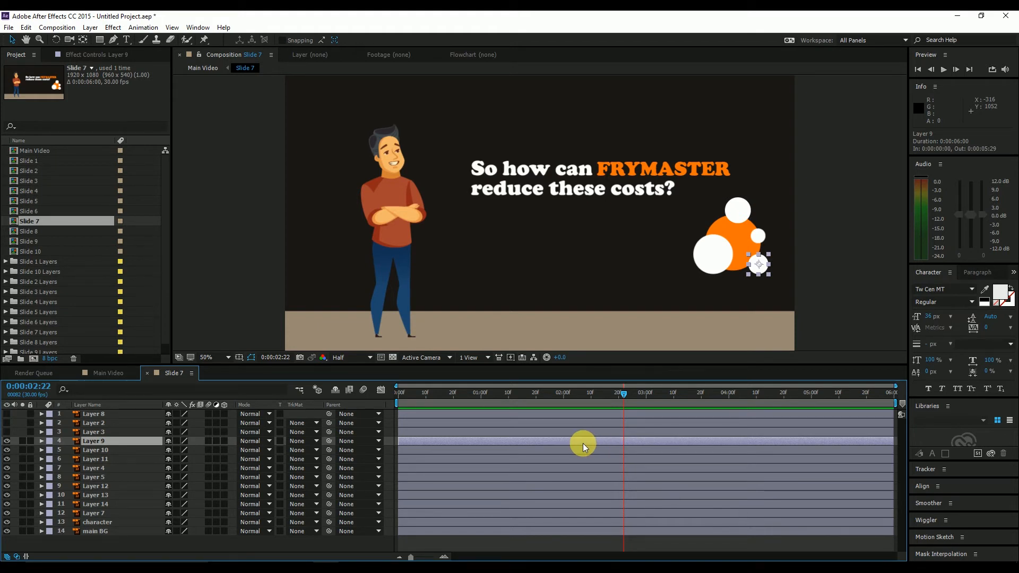
left_click(835, 241)
left_click(489, 430)
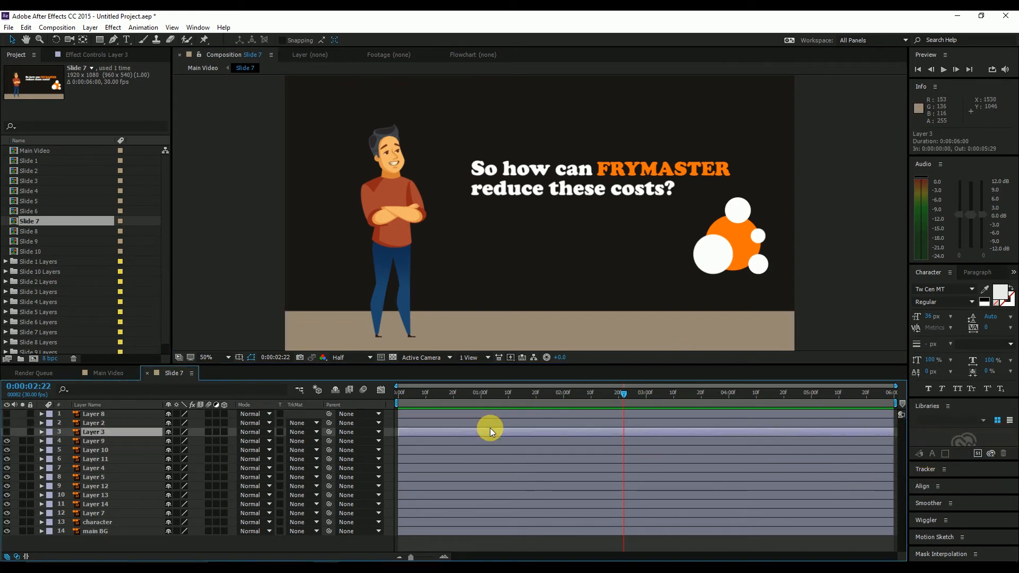
key("alt+Tab")
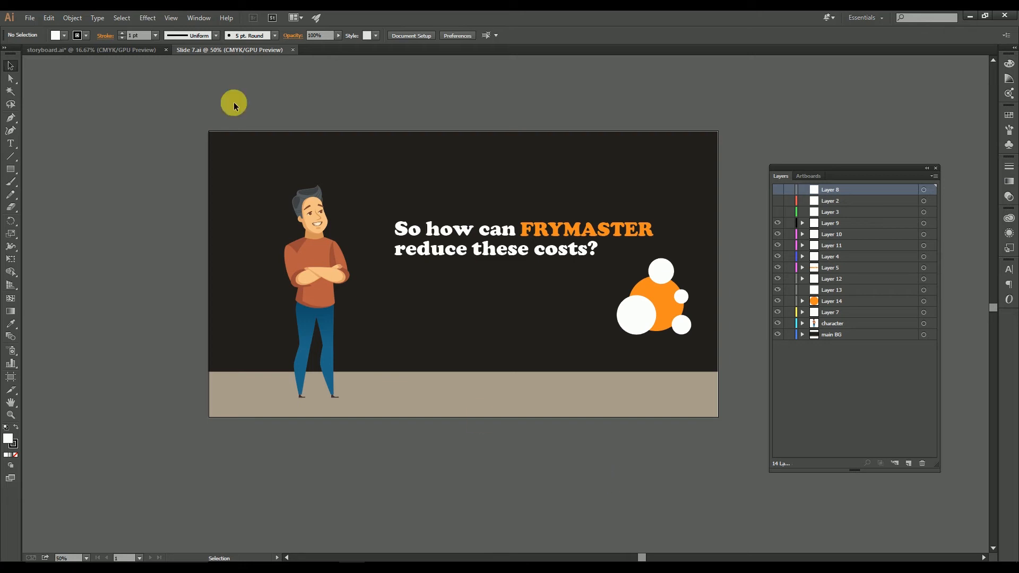
left_click(31, 19)
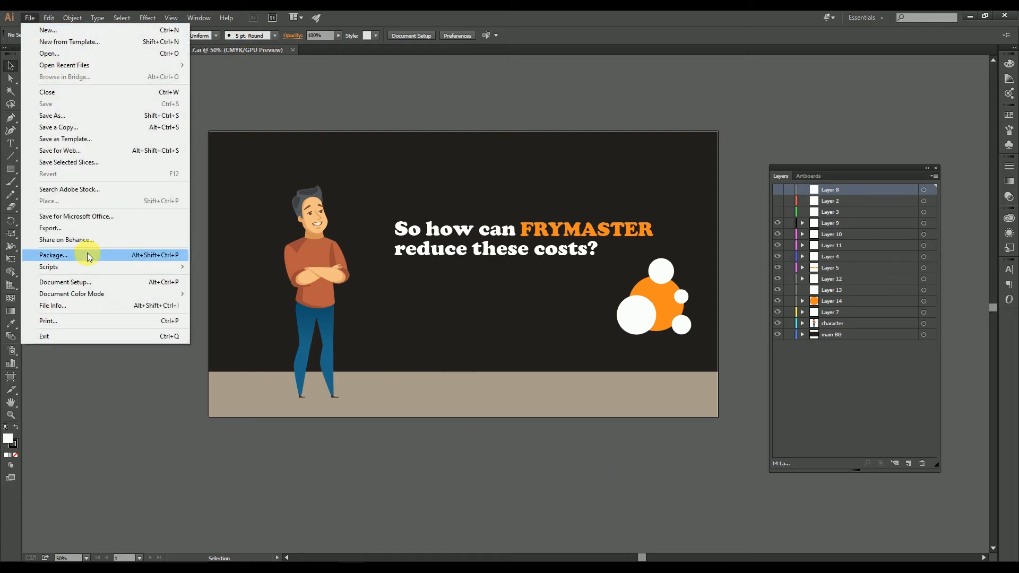
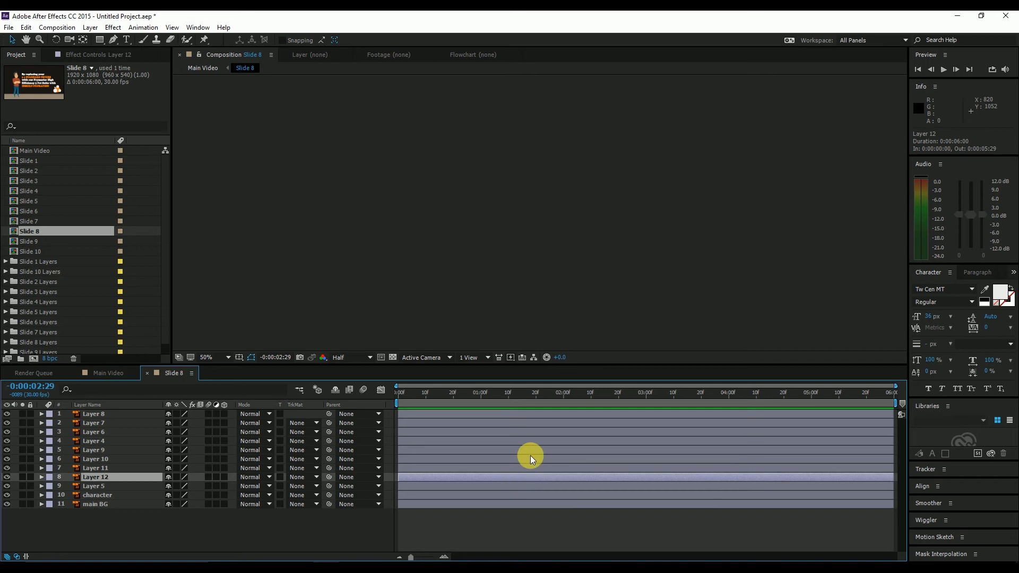
Preview the Slide 8 composition at 0:00:01:20 and open its layered source artwork in Illustrator
left_click(536, 396)
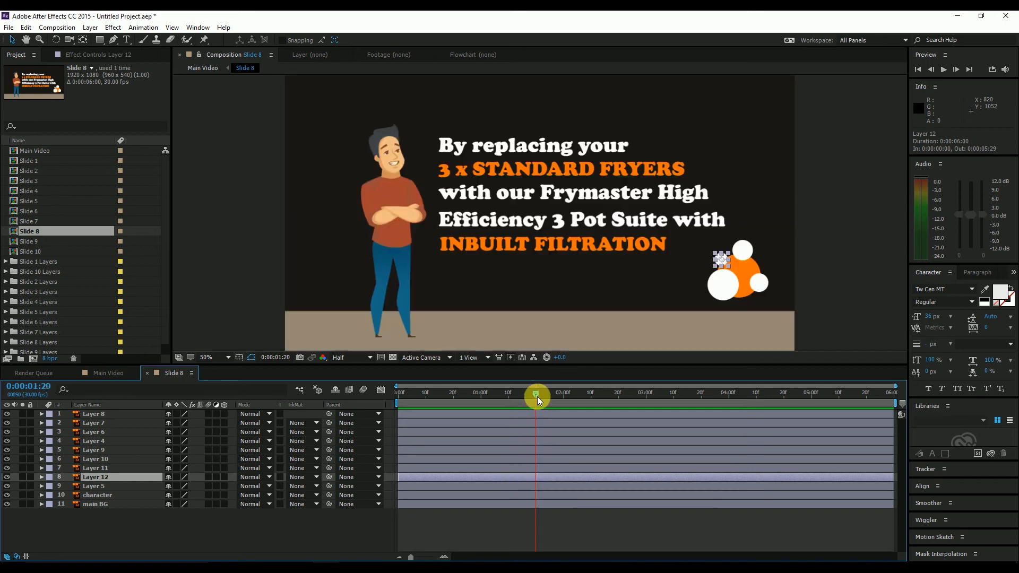
double_click(554, 473)
key("ctrl+e")
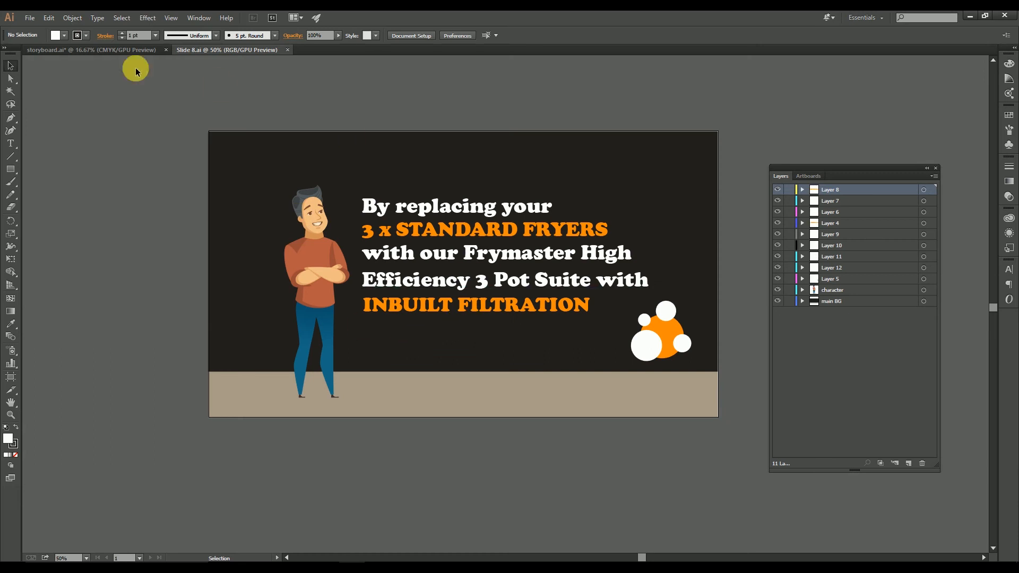
Set the Slide 8 document to RGB Color mode and close it
left_click(29, 17)
mouse_move(88, 294)
left_click(218, 311)
key("ctrl+w")
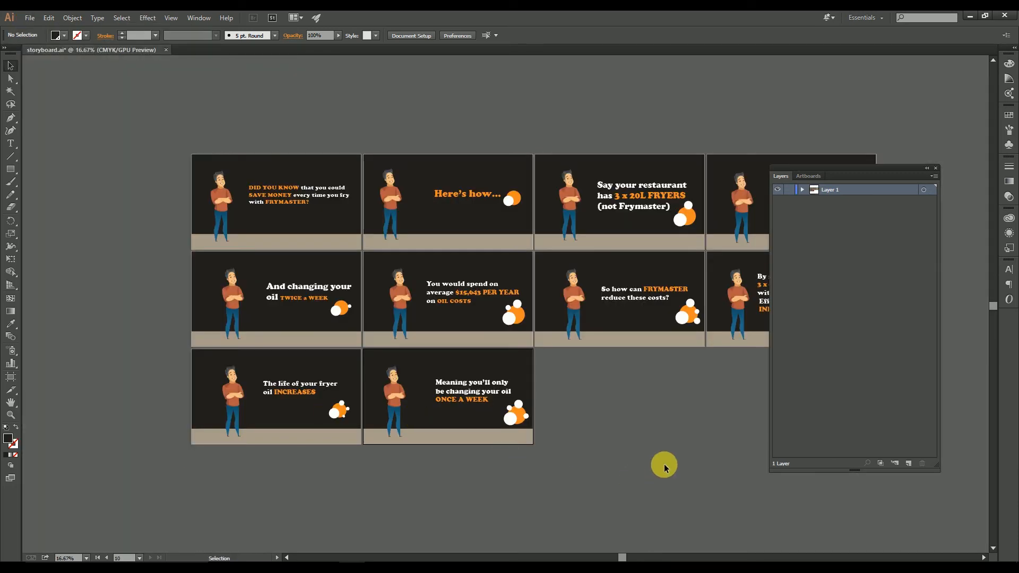
Switch back to After Effects and close the nested Slide 8 composition to return to Main Video
left_click(334, 570)
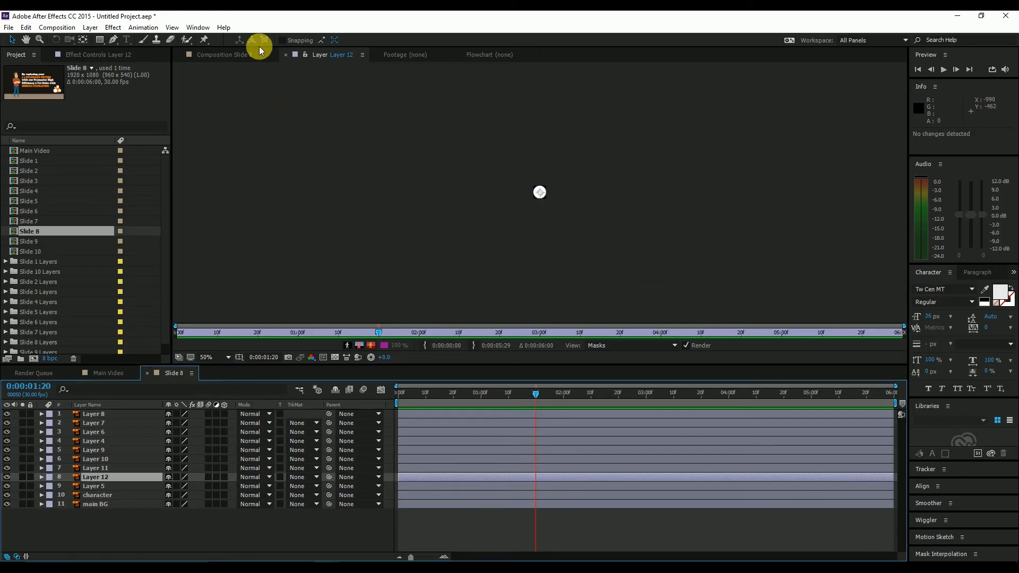
left_click(226, 54)
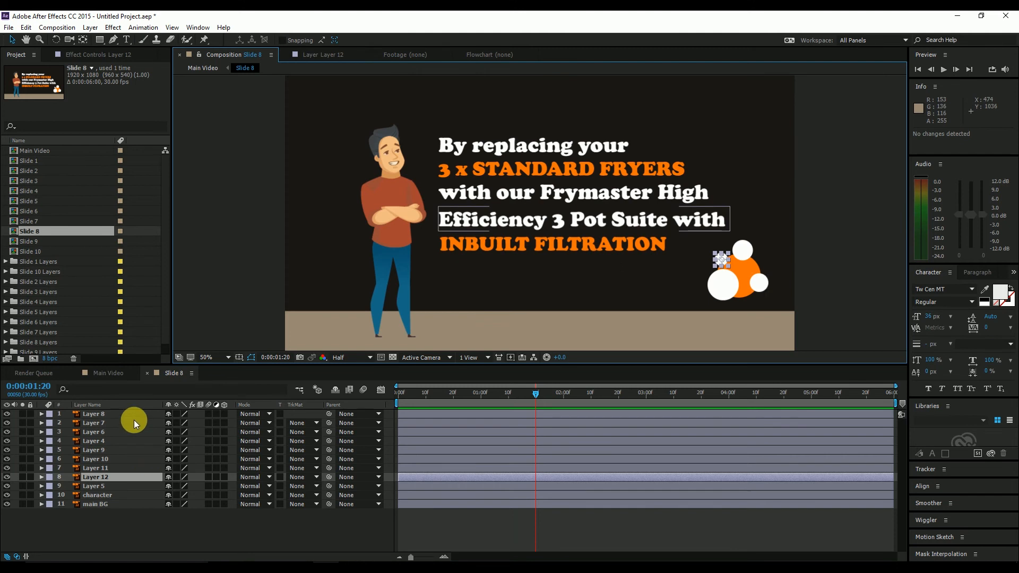
key("ctrl+w")
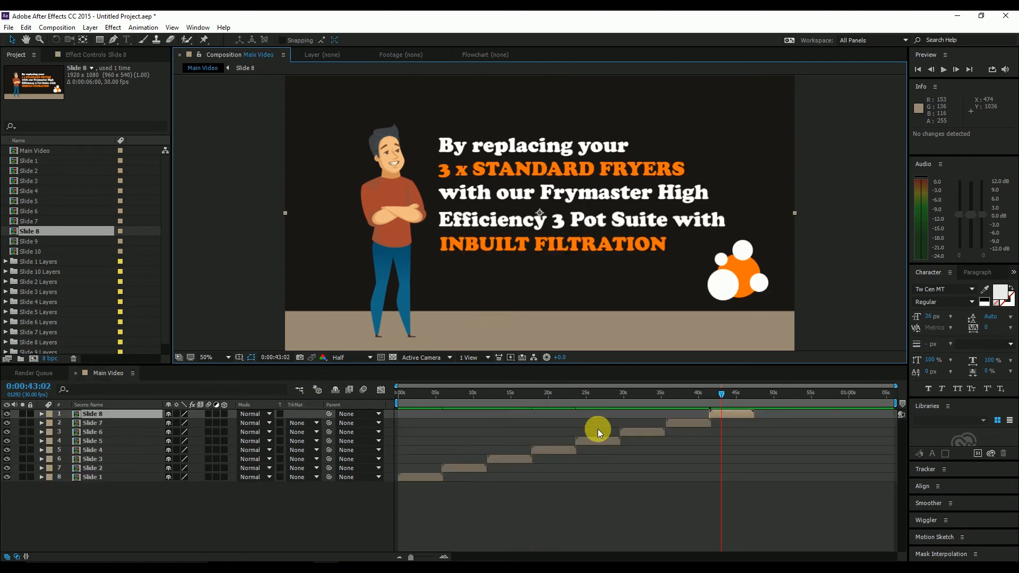
Go through the slide layers in Main Video one by one, from Slide 1 up to Slide 8, to check their sequence
left_click(105, 473)
left_click(103, 468)
left_click(102, 461)
left_click(105, 449)
left_click(105, 441)
left_click(106, 432)
left_click(110, 423)
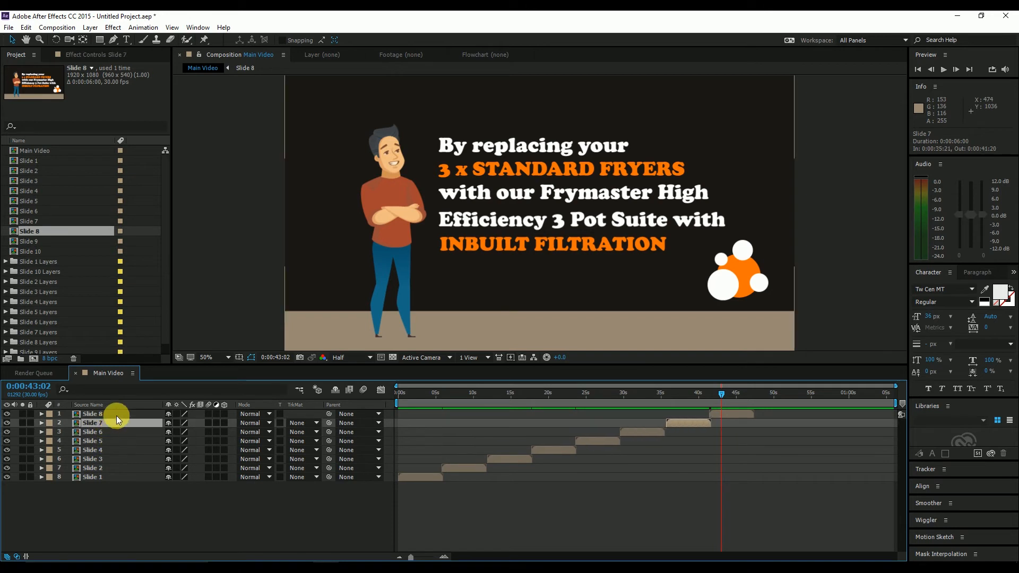
left_click(118, 414)
Place Slide 9 after Slide 8 in the Main Video timeline, starting at 0:00:47:04
left_click_drag(32, 241, 522, 210)
left_click_drag(415, 412, 770, 434)
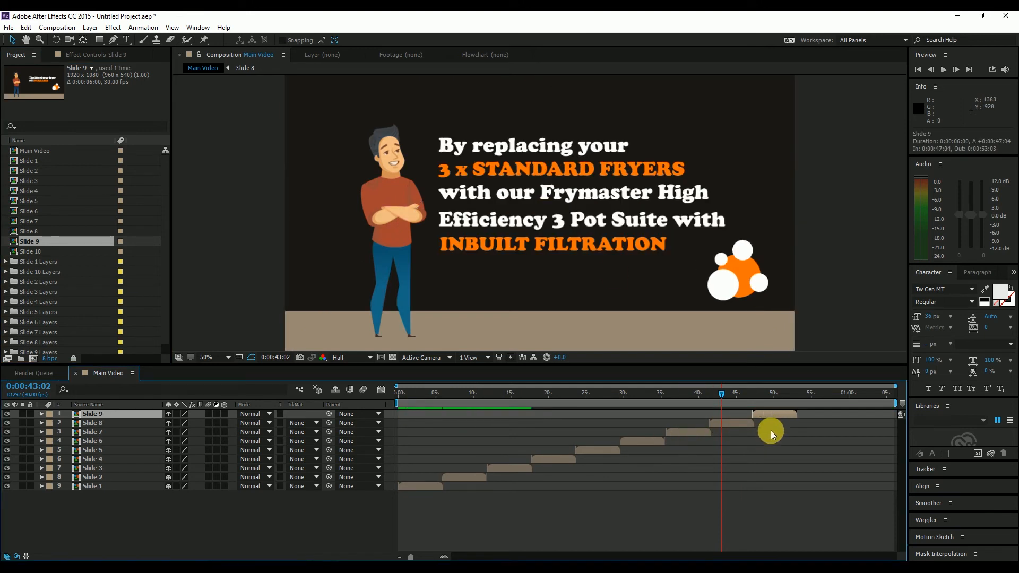
Open a layer source of the nested Slide 9 composition in Illustrator and set the document to RGB Color mode
double_click(772, 413)
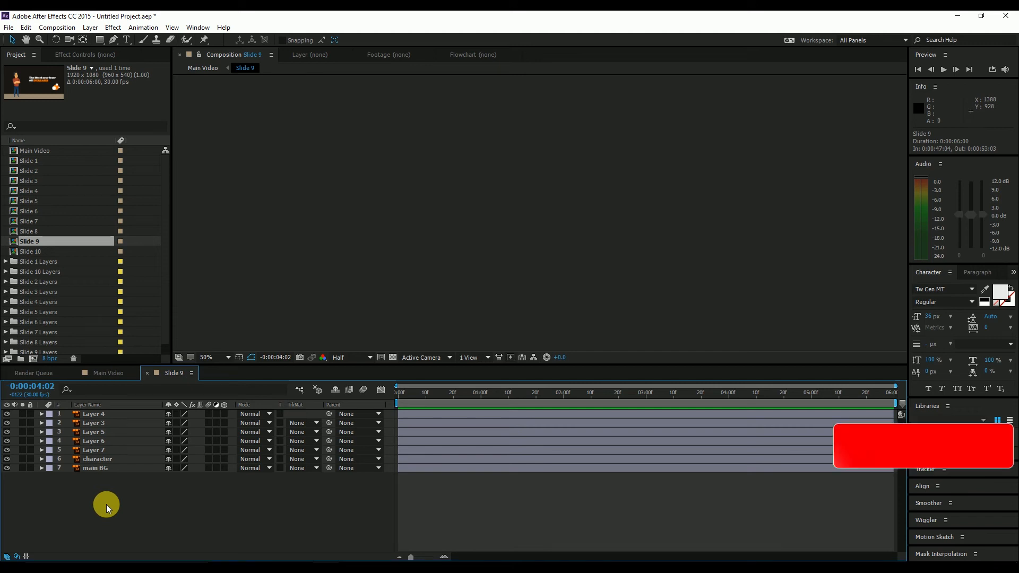
left_click(102, 434)
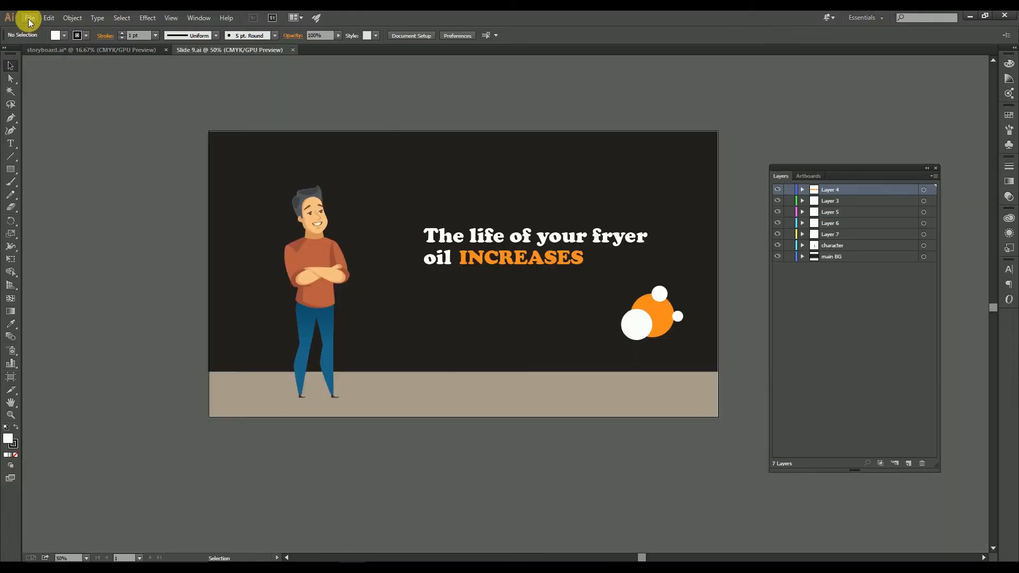
left_click(29, 18)
mouse_move(74, 294)
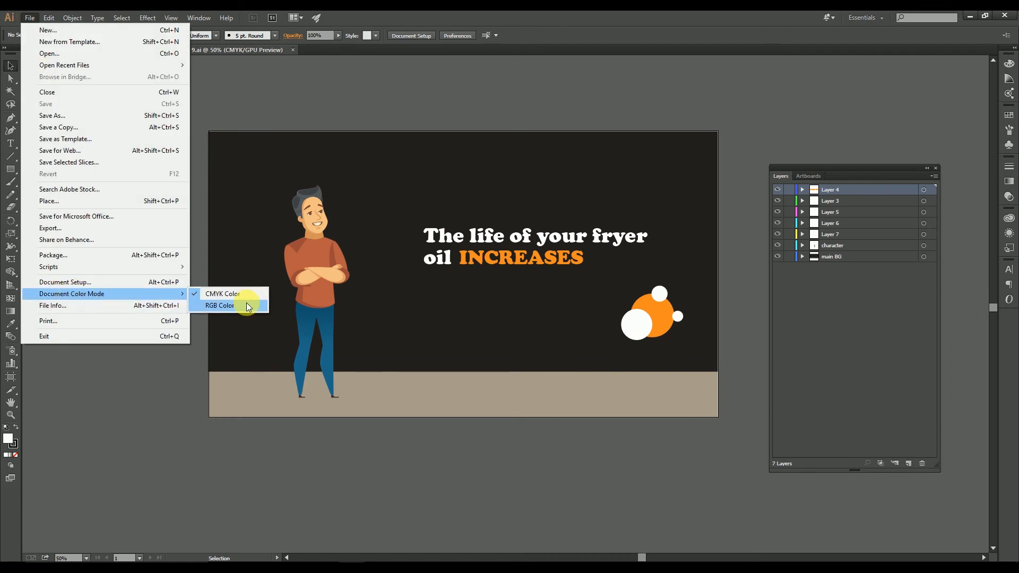
left_click(220, 306)
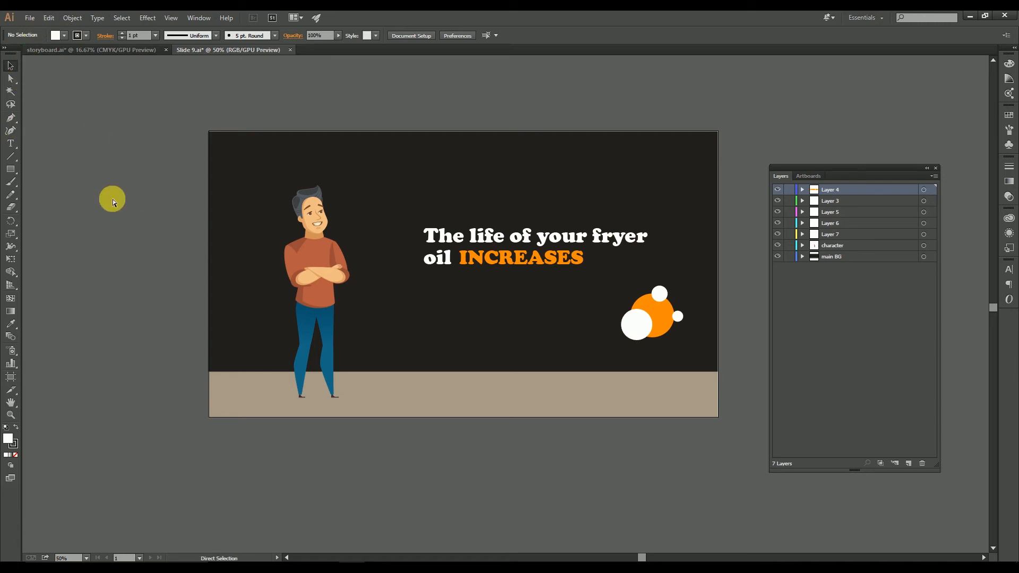
Save and close Slide 9.ai, switch back to After Effects, and close the nested Slide 9 composition to return to Main Video
key("ctrl+w")
left_click(527, 304)
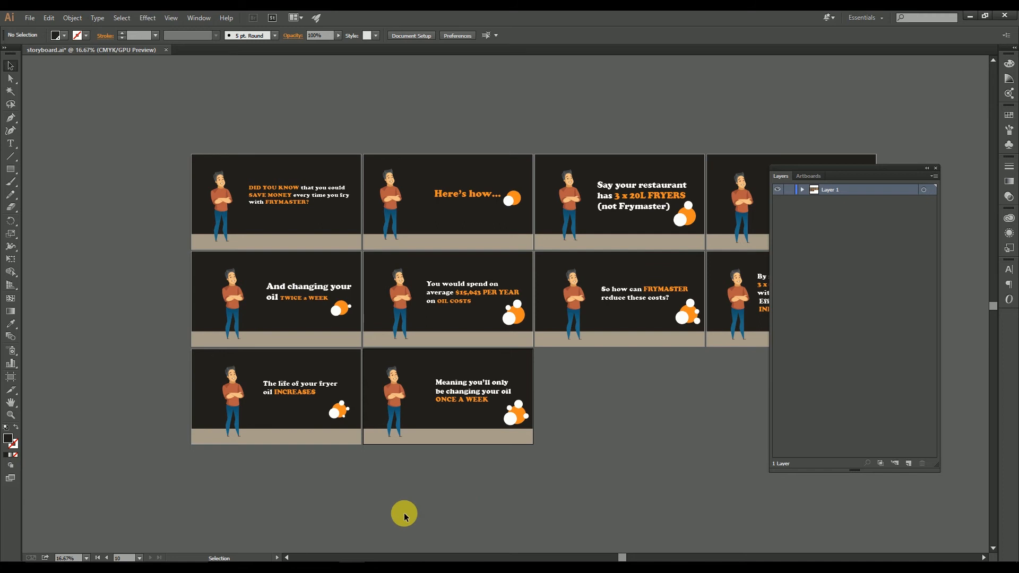
left_click(265, 570)
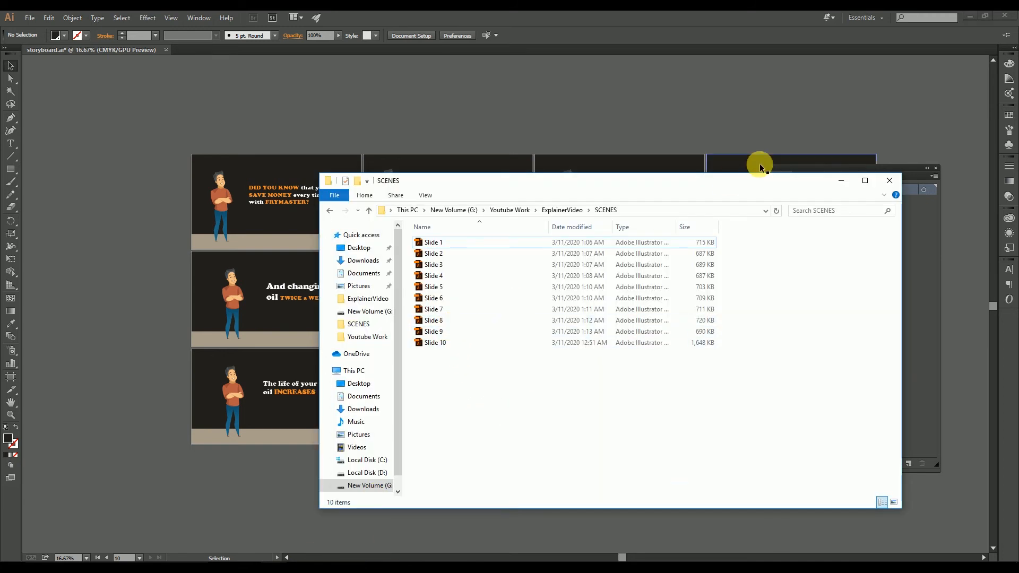
left_click(841, 180)
left_click(339, 569)
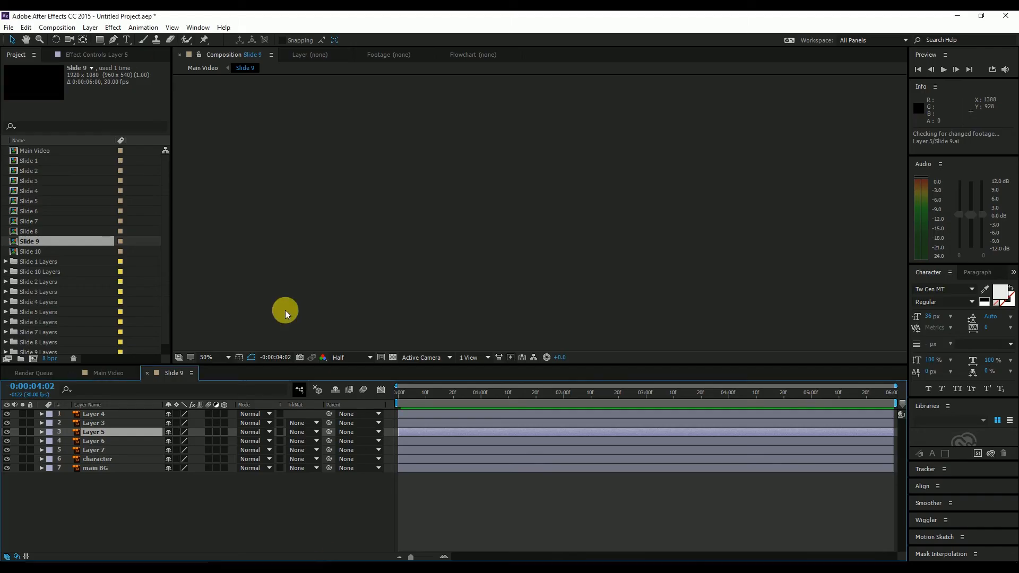
left_click(148, 374)
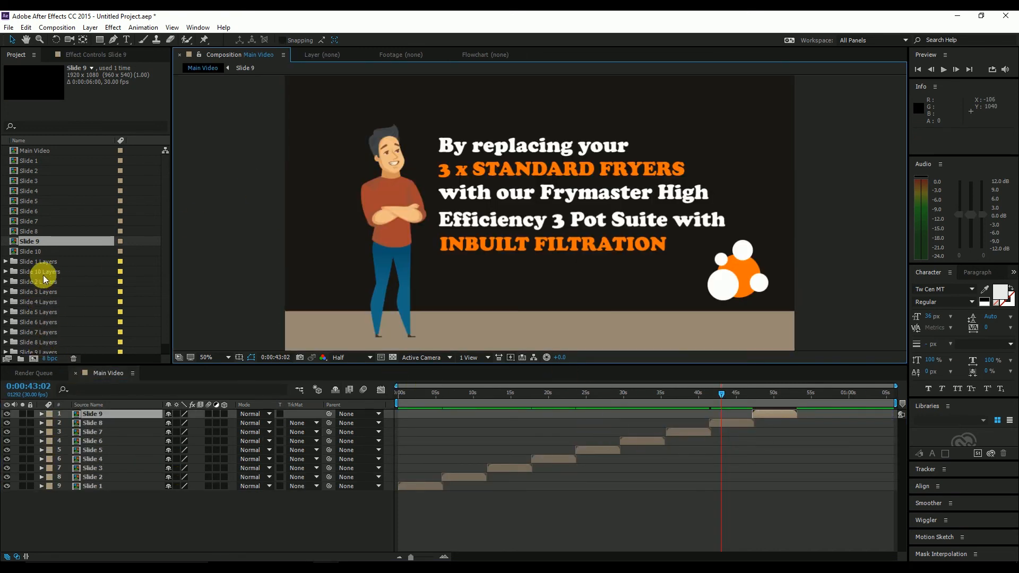
Place Slide 10 after Slide 9 in the Main Video timeline, starting at 0:00:53:04, and preview it at 0:00:55:18
left_click(21, 252)
left_click_drag(21, 256, 653, 300)
left_click_drag(425, 415, 824, 438)
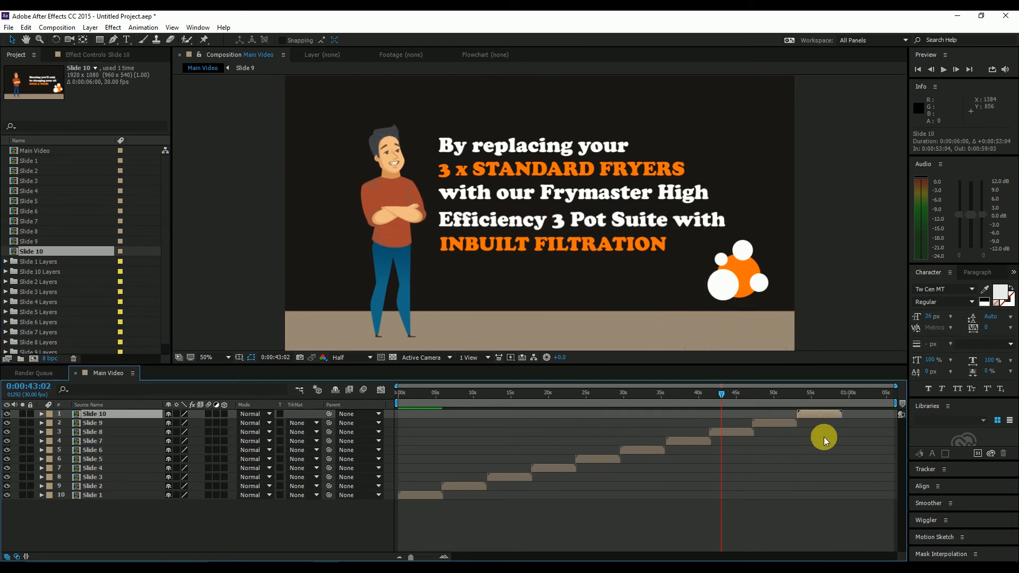
left_click(816, 393)
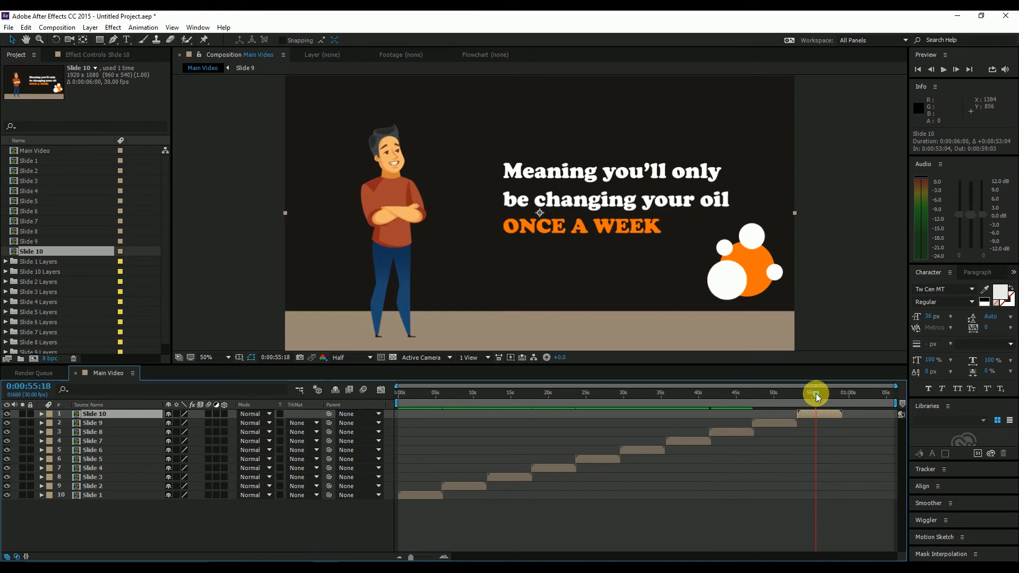
Open the source of Layer 8 in the nested Slide 10 composition in Illustrator and set the document to RGB Color mode
left_click(837, 417)
double_click(837, 417)
left_click(476, 444)
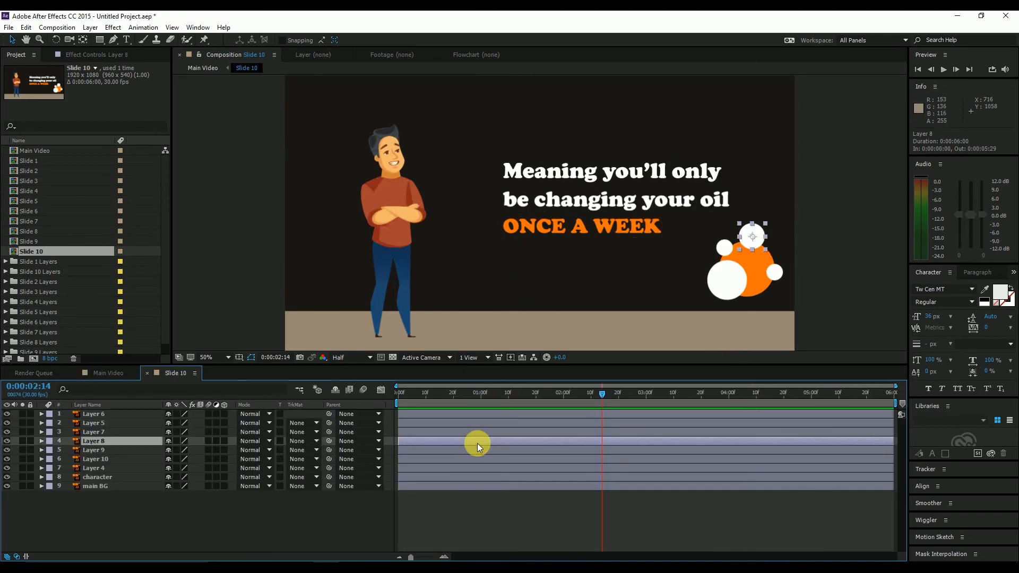
key("ctrl+s")
left_click(472, 301)
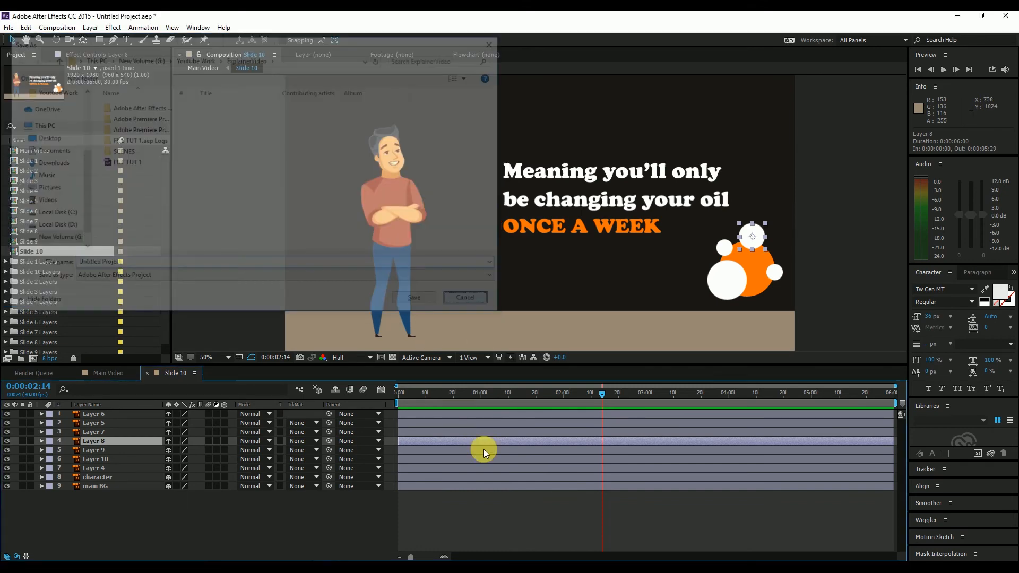
key("ctrl+e")
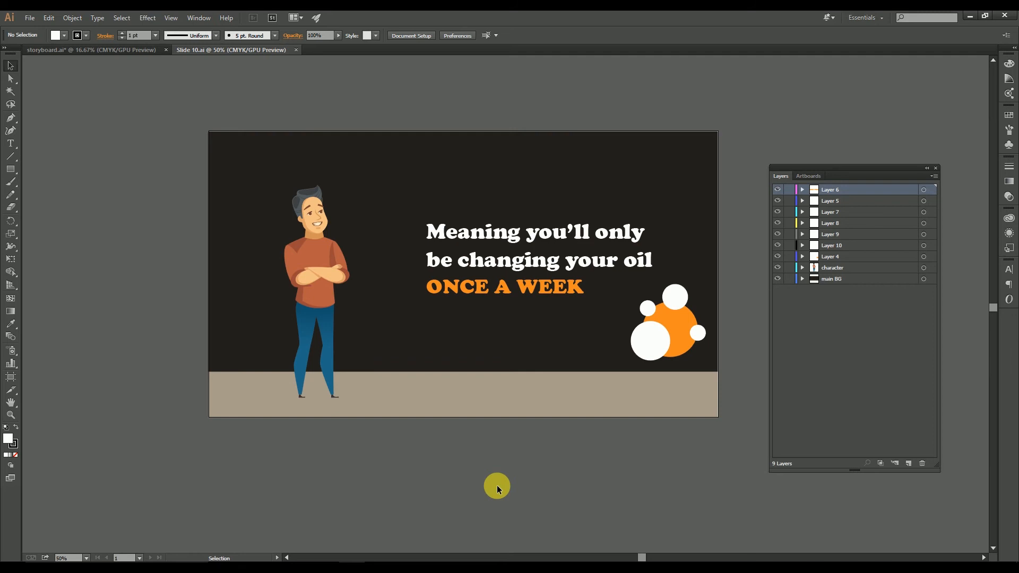
left_click(31, 17)
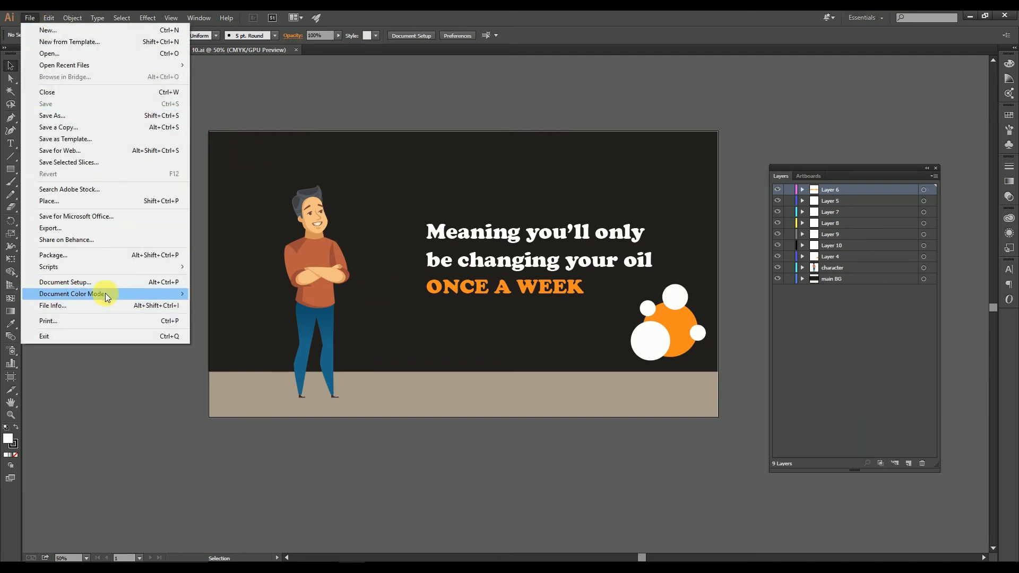
left_click(250, 307)
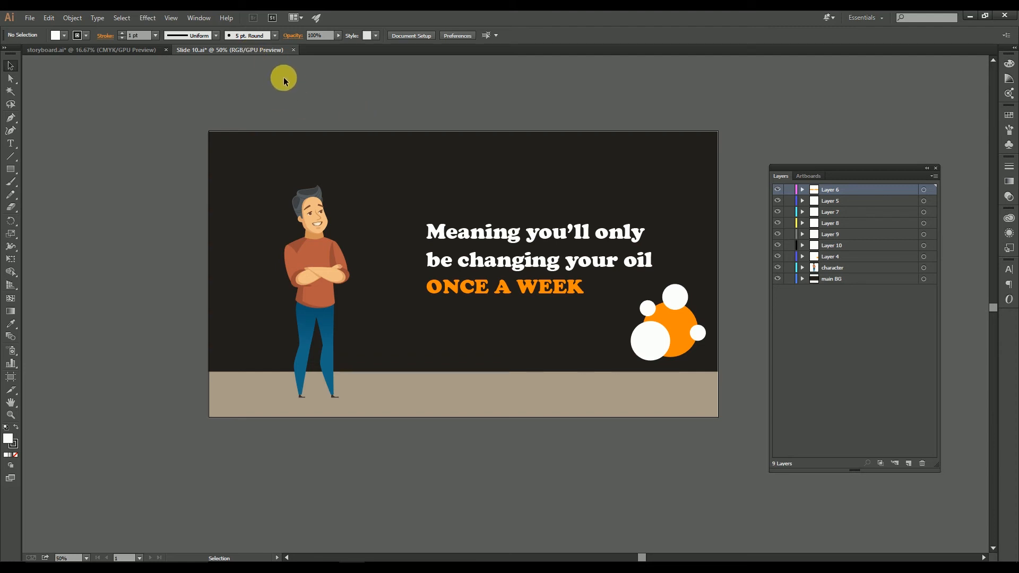
Save and close Slide 10.ai, switch back to After Effects, and close the nested Slide 10 composition to return to Main Video
left_click(293, 49)
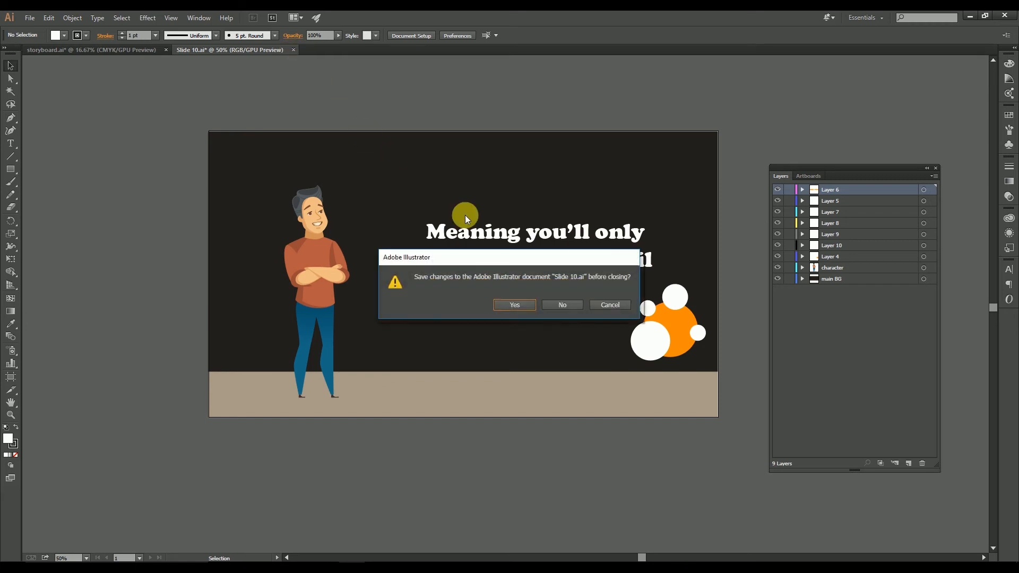
left_click(515, 305)
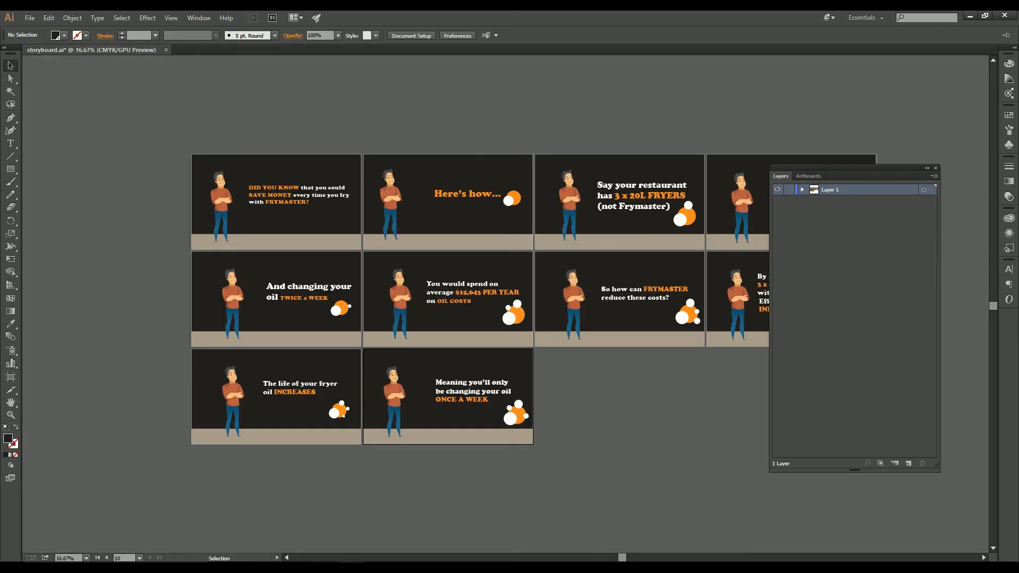
left_click(327, 568)
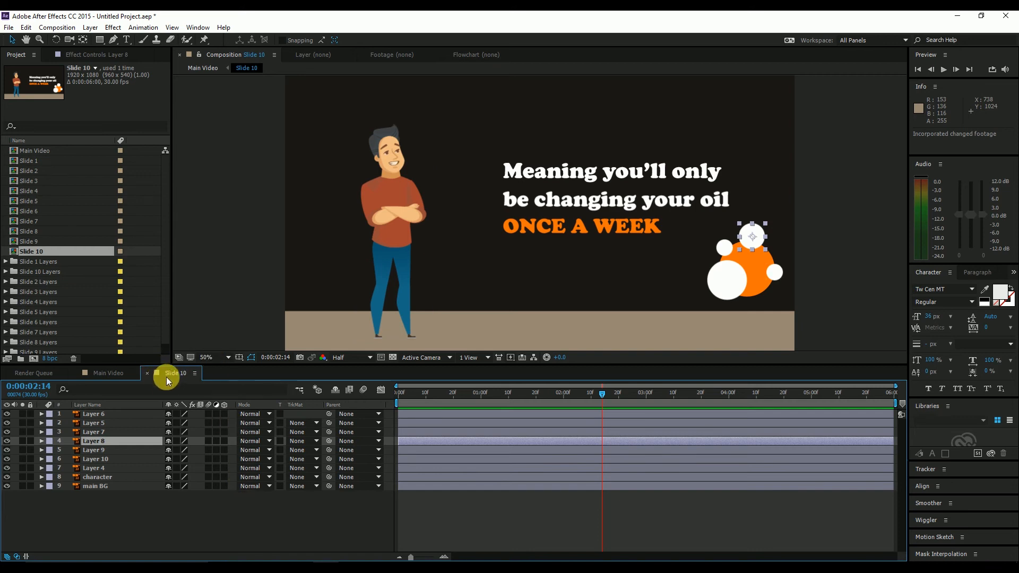
left_click(148, 373)
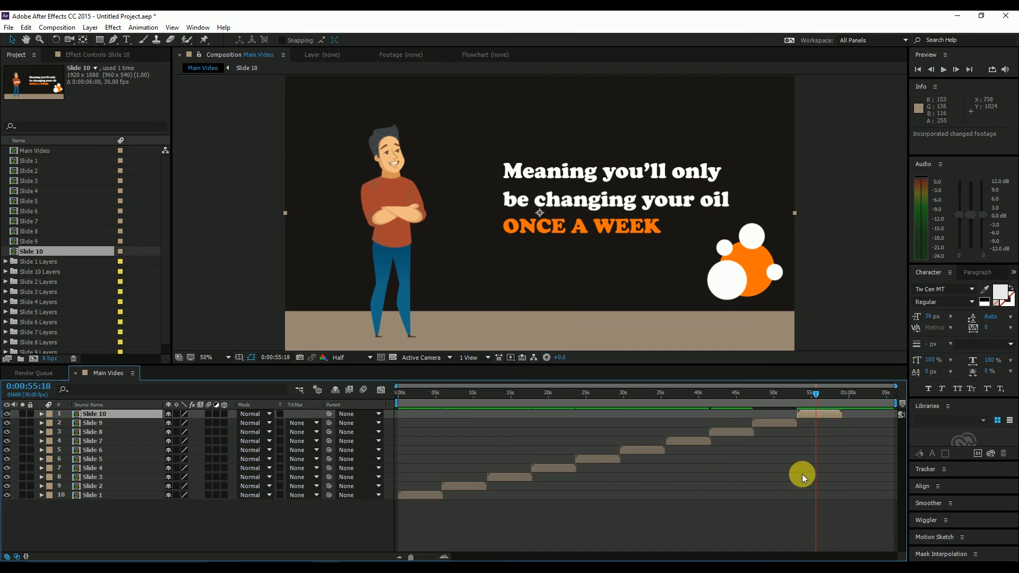
Move the Main Video playhead to 0:00:03:22 and open the nested Slide 1 composition
left_click(839, 456)
left_click_drag(811, 393, 420, 499)
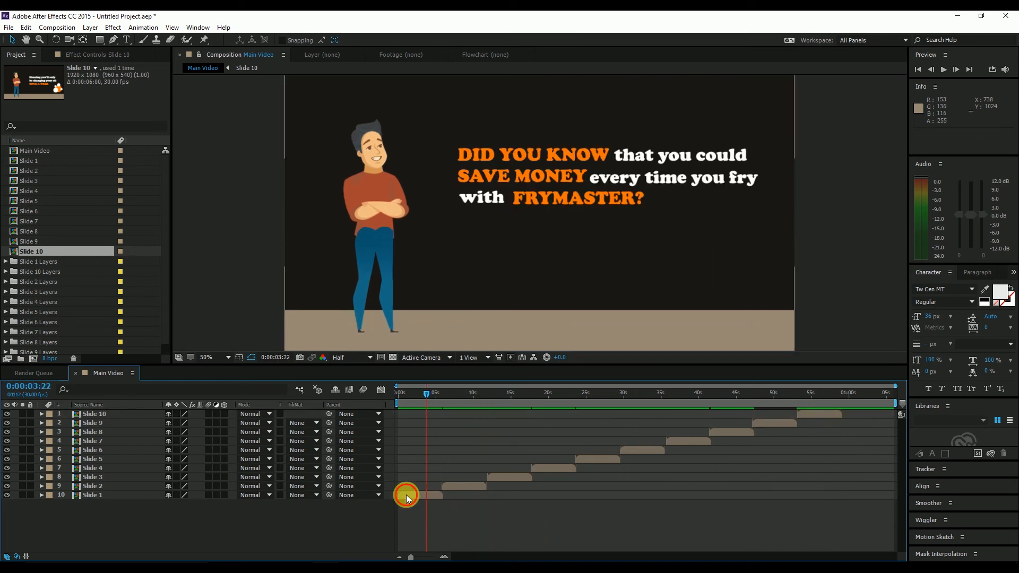
double_click(407, 496)
Select the orange text pieces and the character's body and face in Slide 1 to check that they are separate layers
left_click(520, 157)
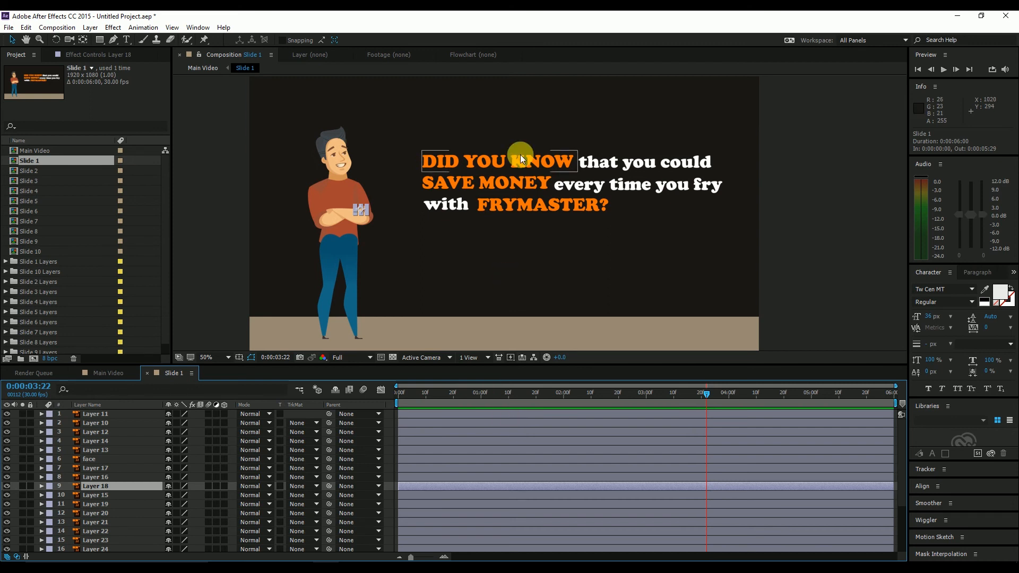
left_click(520, 155)
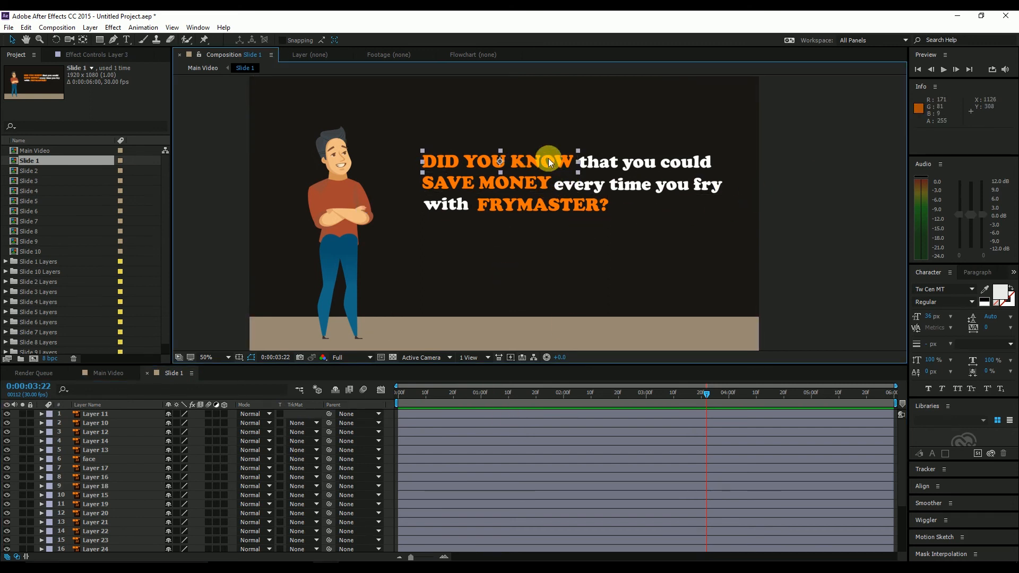
left_click(507, 186)
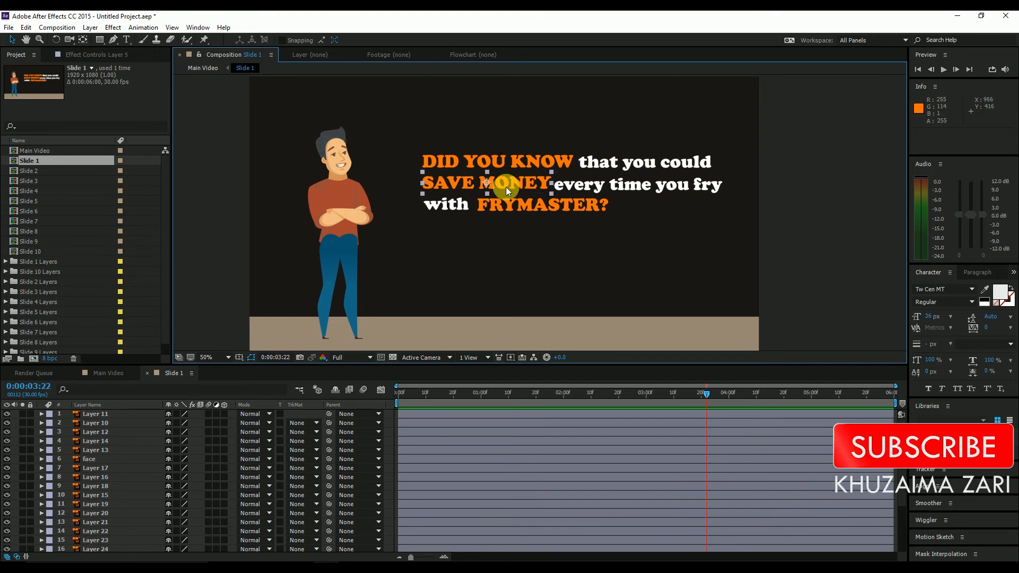
left_click(525, 210)
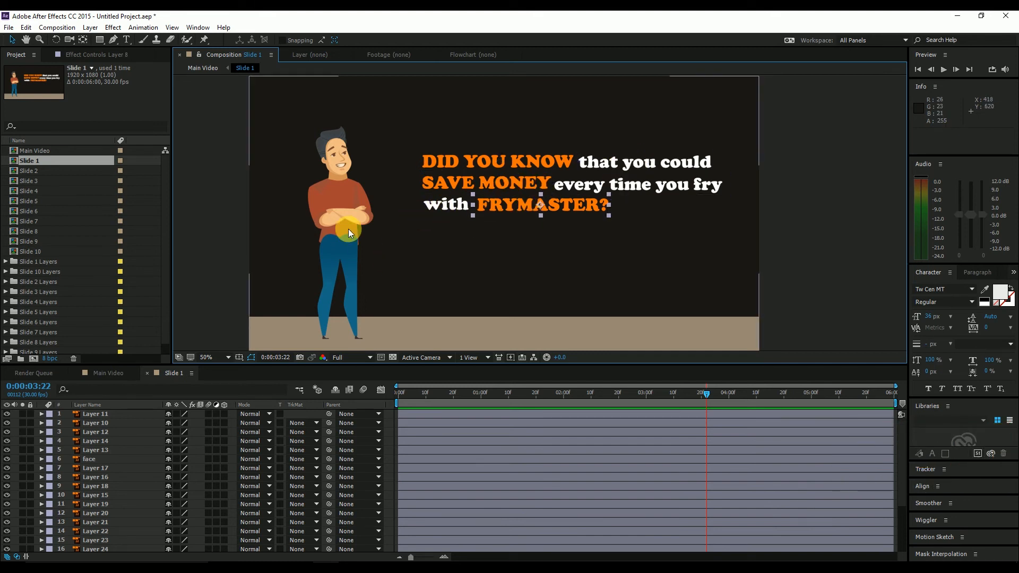
left_click(334, 205)
left_click(358, 207)
left_click(348, 165)
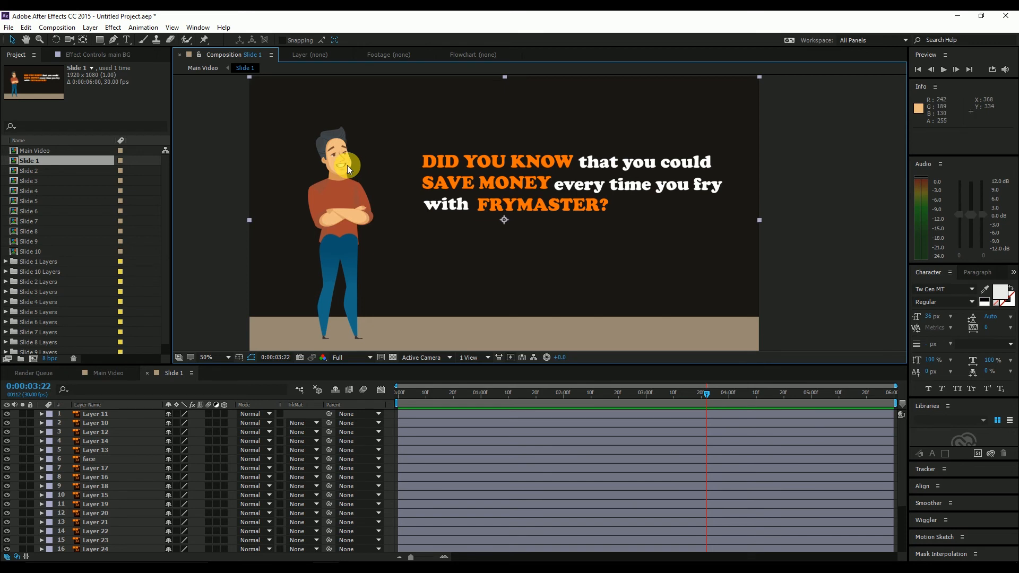
left_click(322, 158)
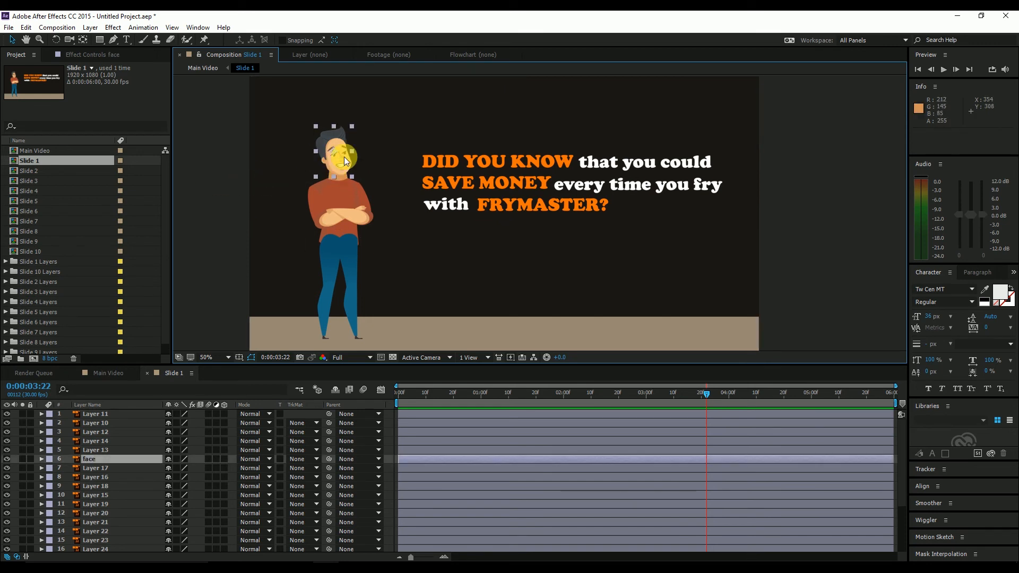
left_click(762, 207)
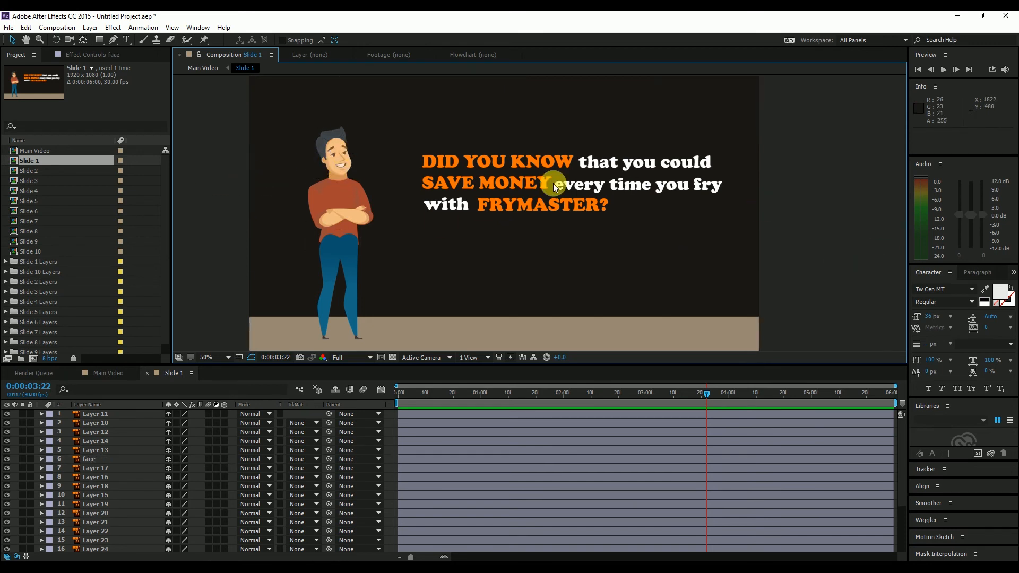
Examine the character in Slide 1 up close, selecting the eyes, mouth, neck and arms to check their individual layers
scroll(333, 155, "up", 3)
left_click(337, 157)
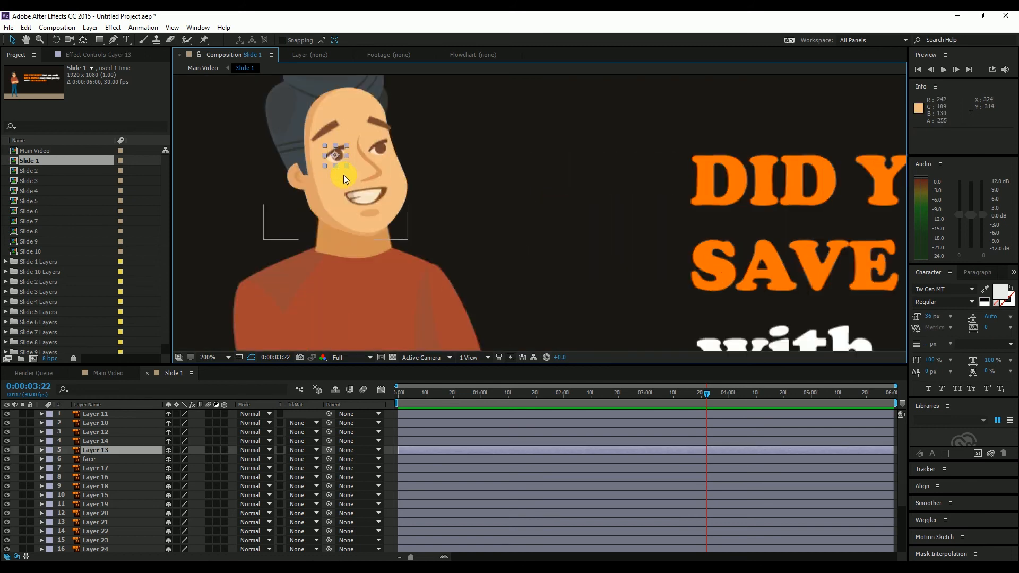
left_click(380, 152)
left_click(369, 198)
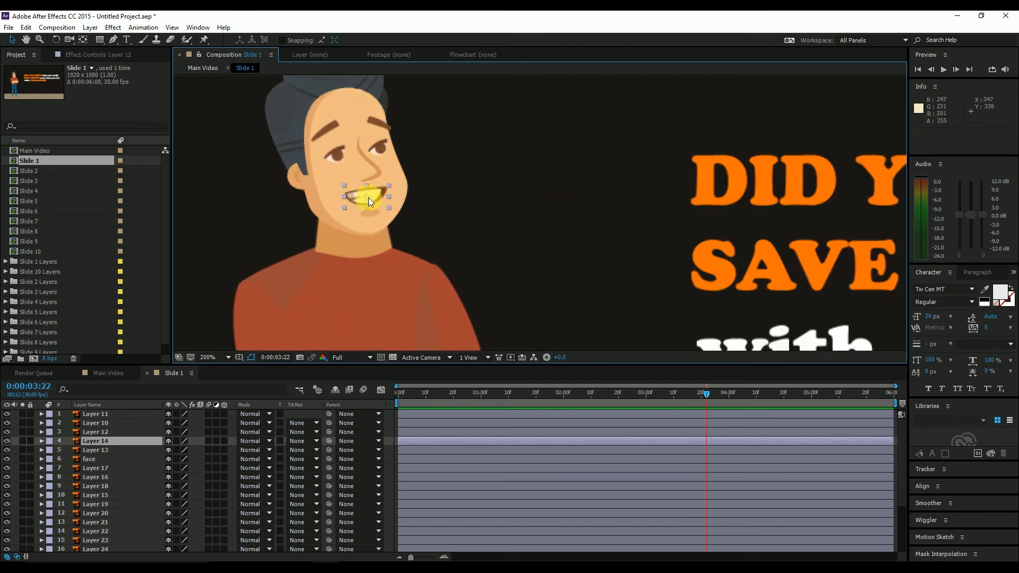
left_click(362, 231)
left_click(368, 251)
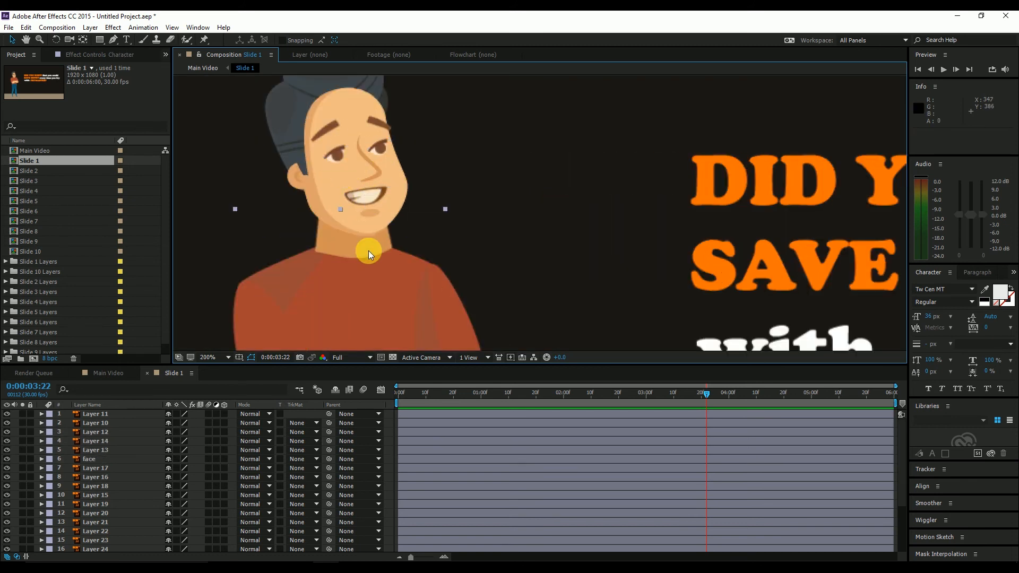
scroll(372, 255, "down", 4)
scroll(465, 281, "up", 2)
left_click_drag(518, 270, 509, 245)
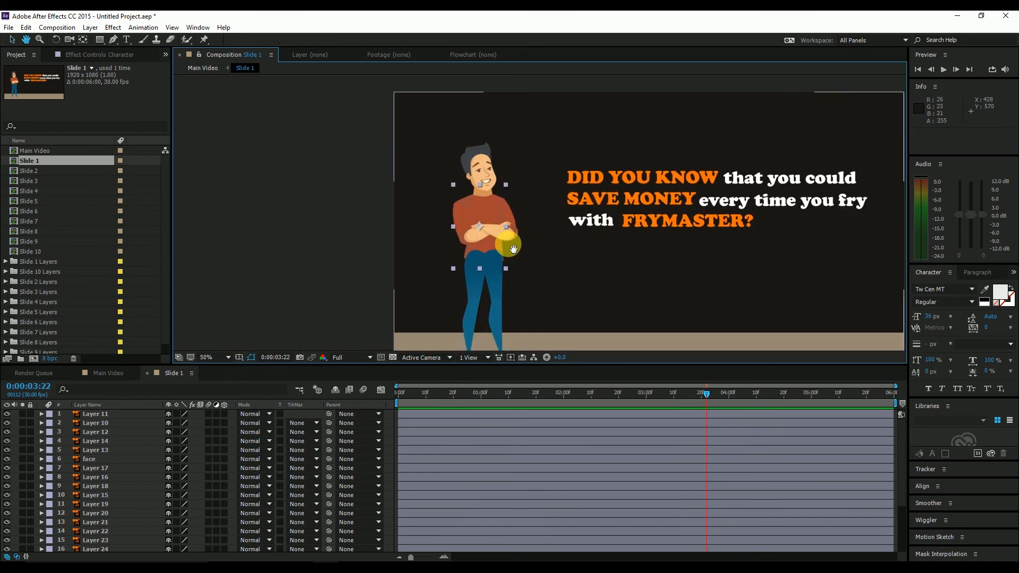
left_click(517, 230)
left_click(303, 230)
Move the Slide 1 playhead back near the start of the composition, to 0:00:00:03
left_click_drag(559, 239, 595, 196)
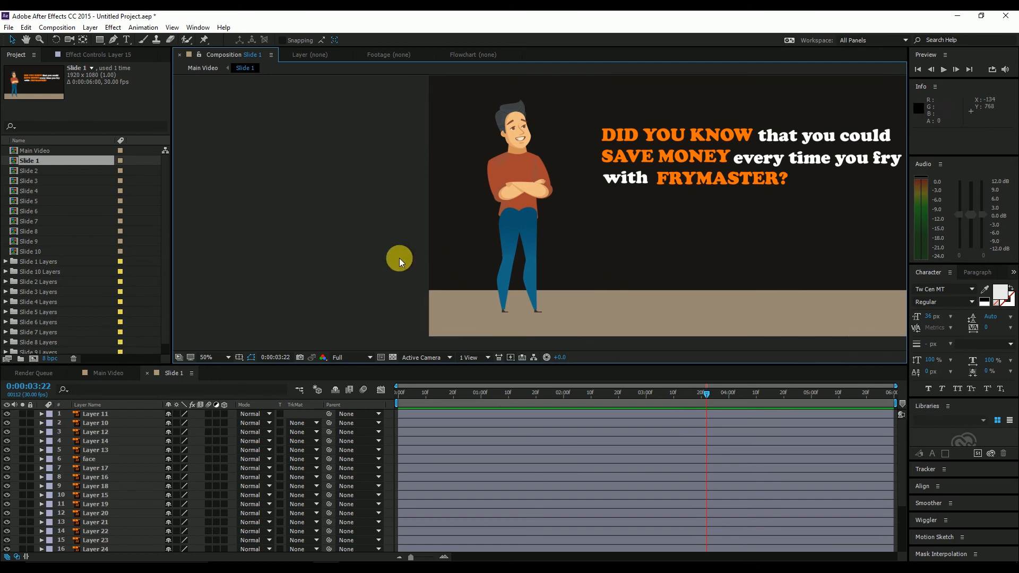
left_click_drag(636, 301, 550, 321)
left_click_drag(675, 239, 652, 249)
left_click_drag(584, 223, 616, 146)
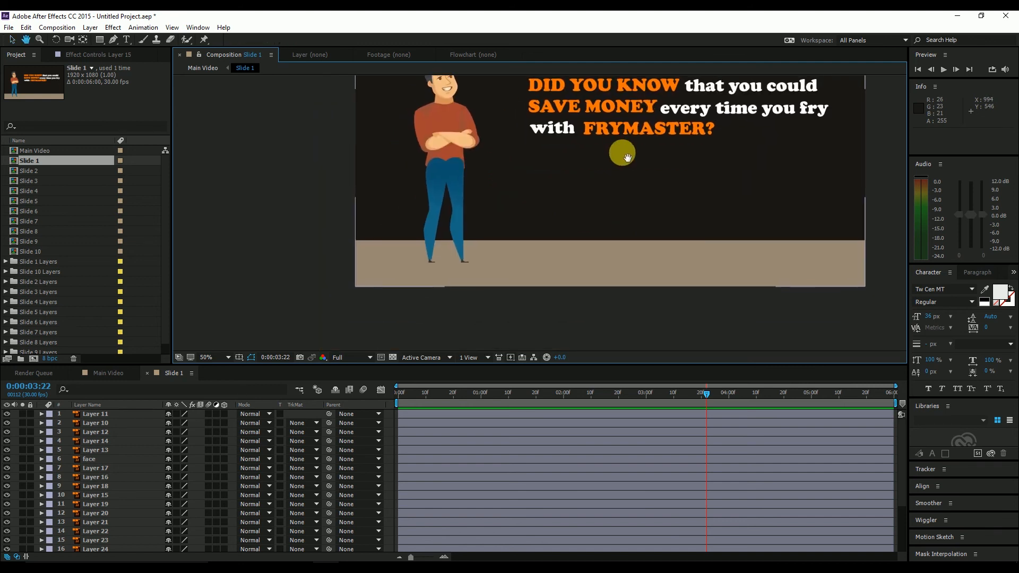
left_click_drag(549, 218, 518, 258)
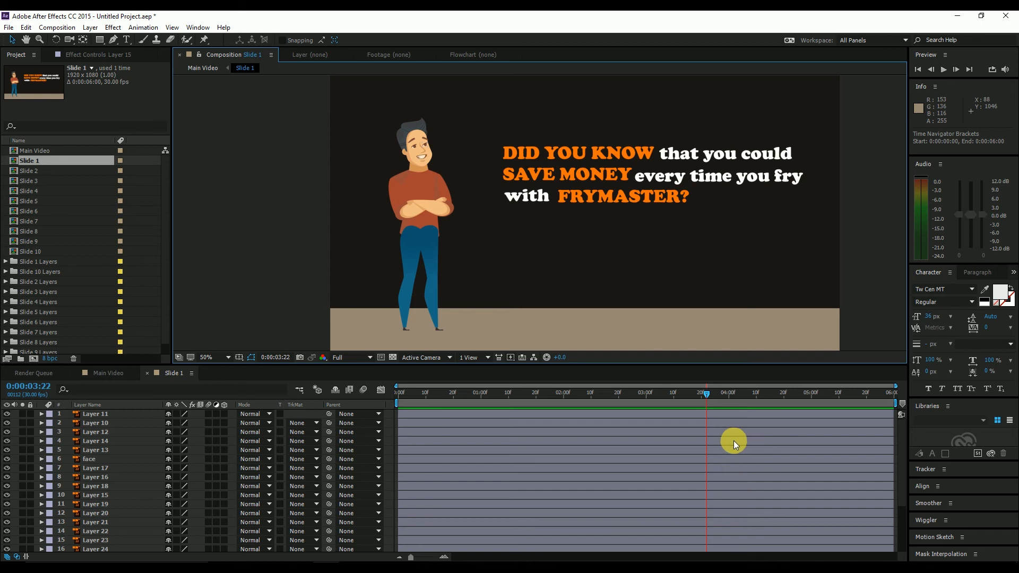
left_click_drag(706, 394, 408, 424)
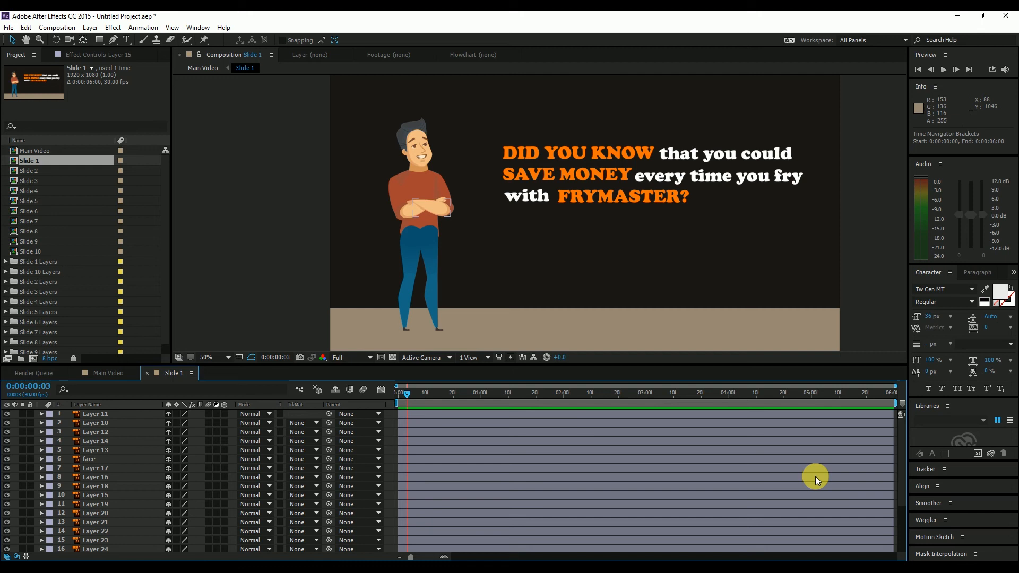
Check Slide 1's duration in its composition settings and dismiss them without making changes
key("ctrl+k")
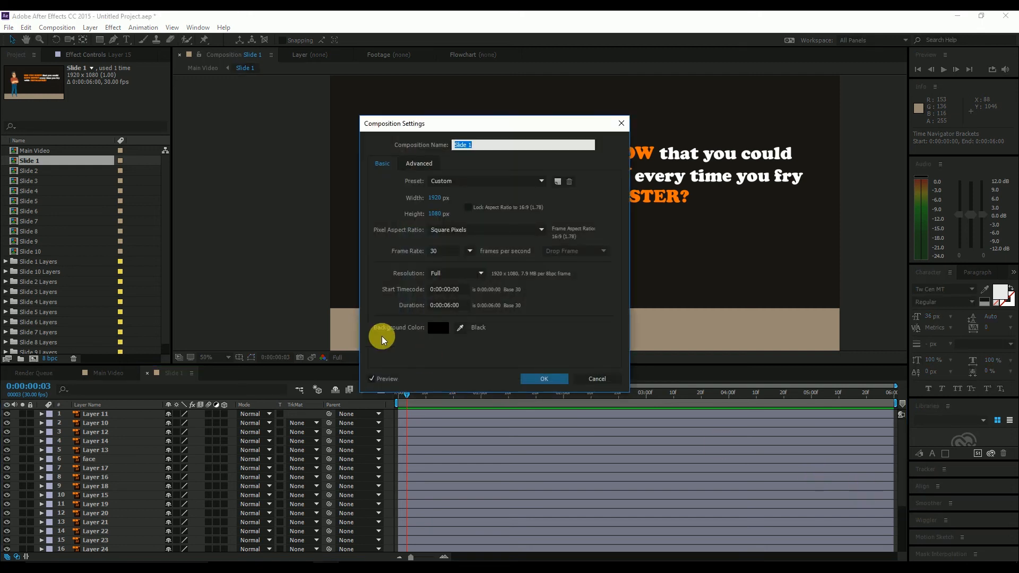
left_click_drag(452, 309, 440, 316)
left_click(539, 346)
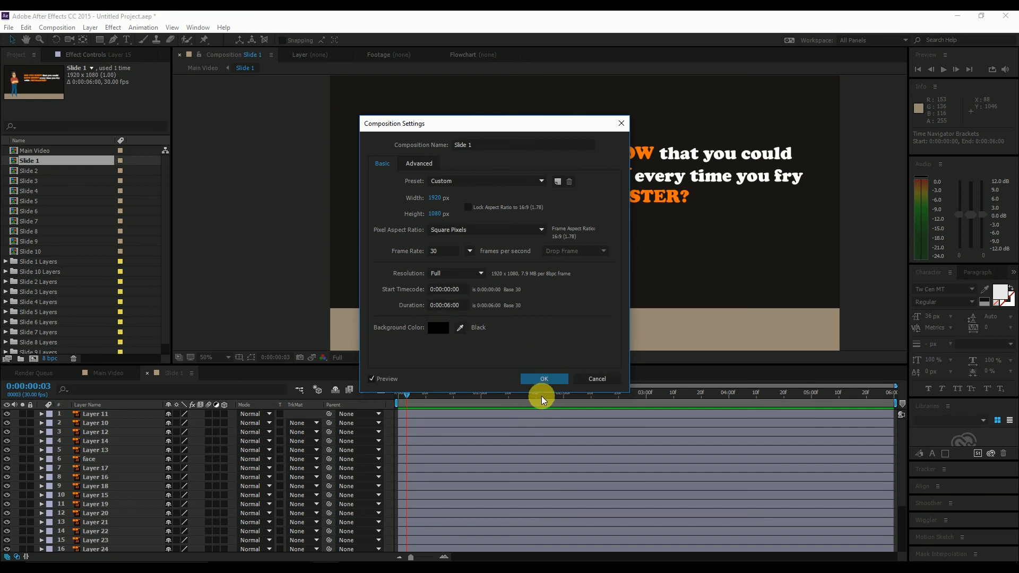
left_click(600, 384)
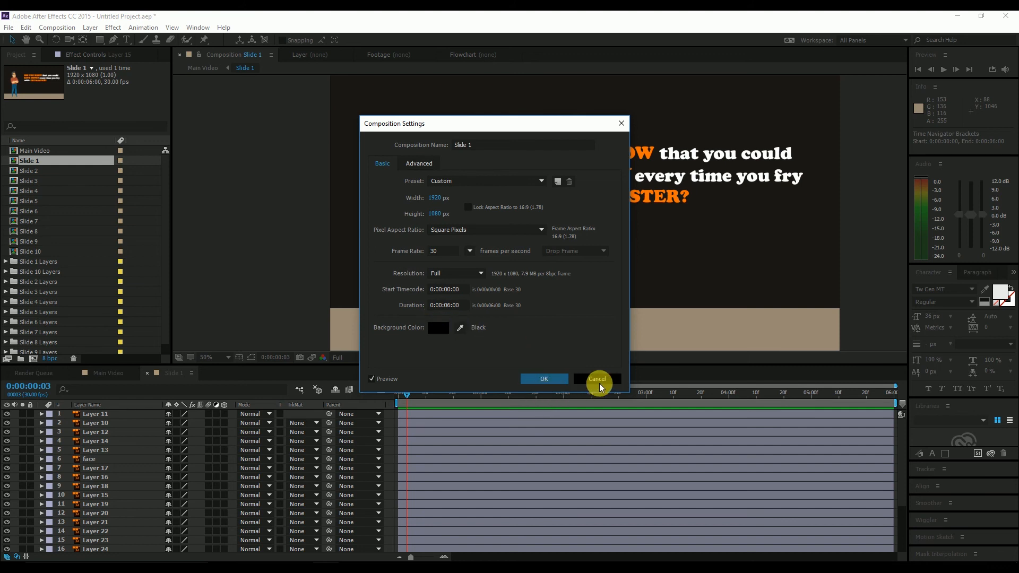
left_click(448, 307)
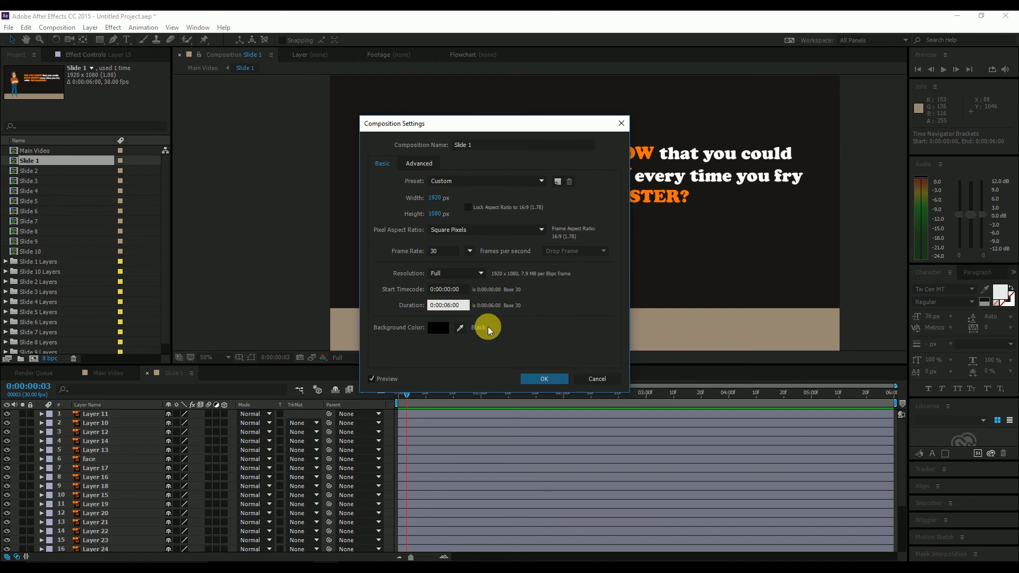
left_click(601, 378)
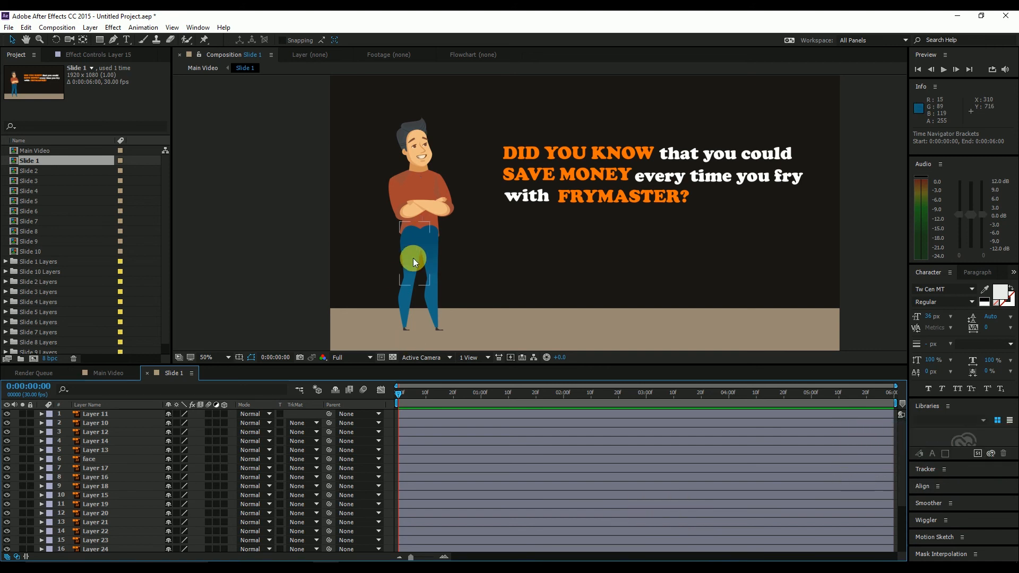
Move the face layer's anchor point down to the character's neck, just below the chin
left_click_drag(480, 210, 514, 200)
left_click_drag(434, 206, 462, 198)
key("v")
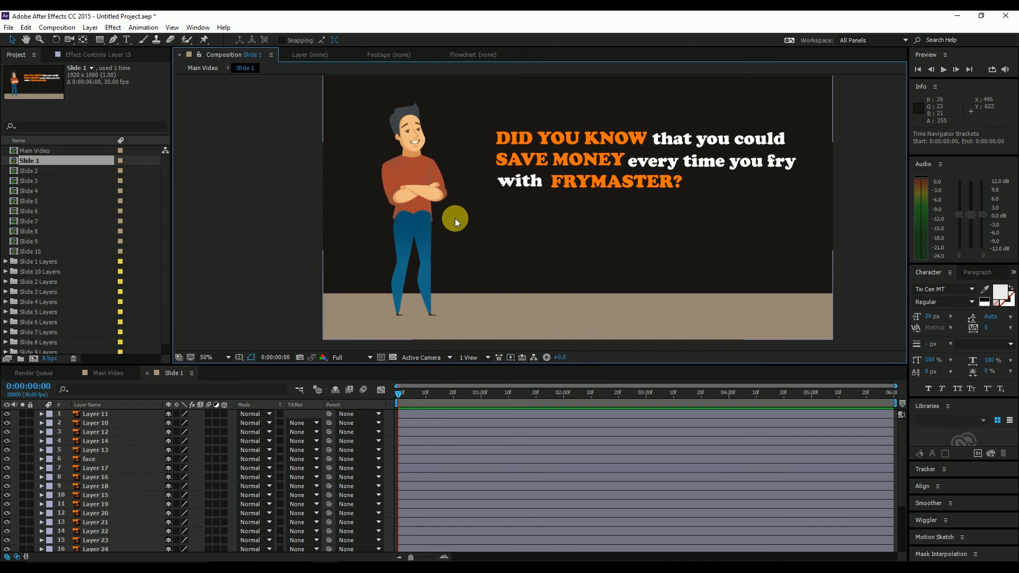
left_click(92, 459)
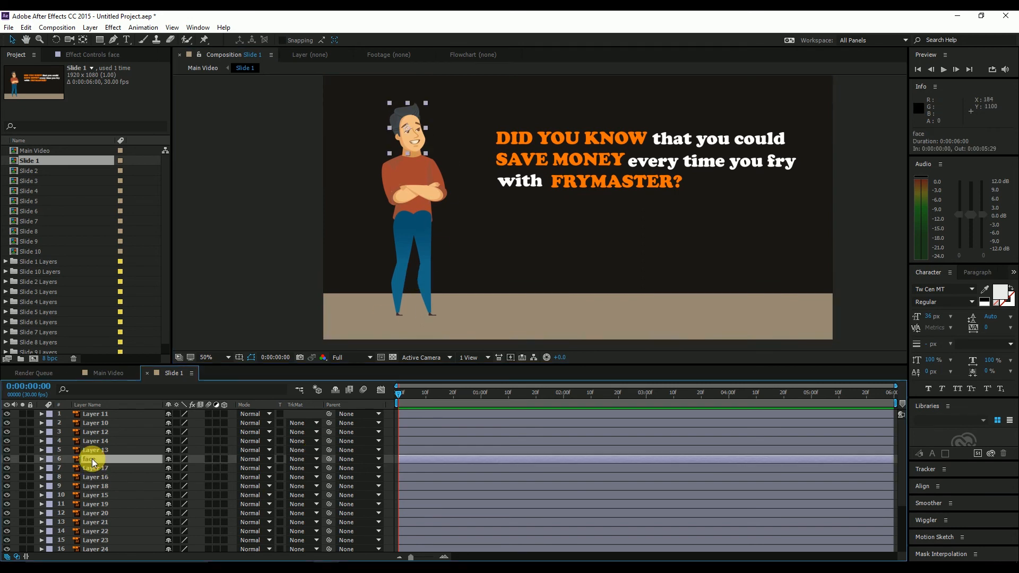
scroll(413, 135, "up", 1)
left_click_drag(480, 150, 558, 227)
scroll(481, 181, "up", 1)
left_click_drag(480, 181, 486, 181)
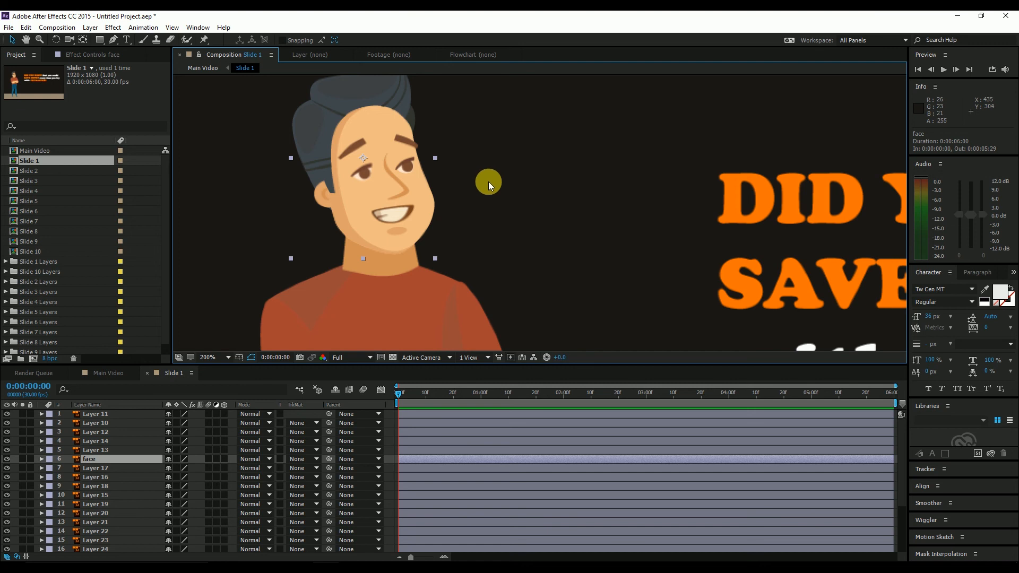
left_click(85, 460)
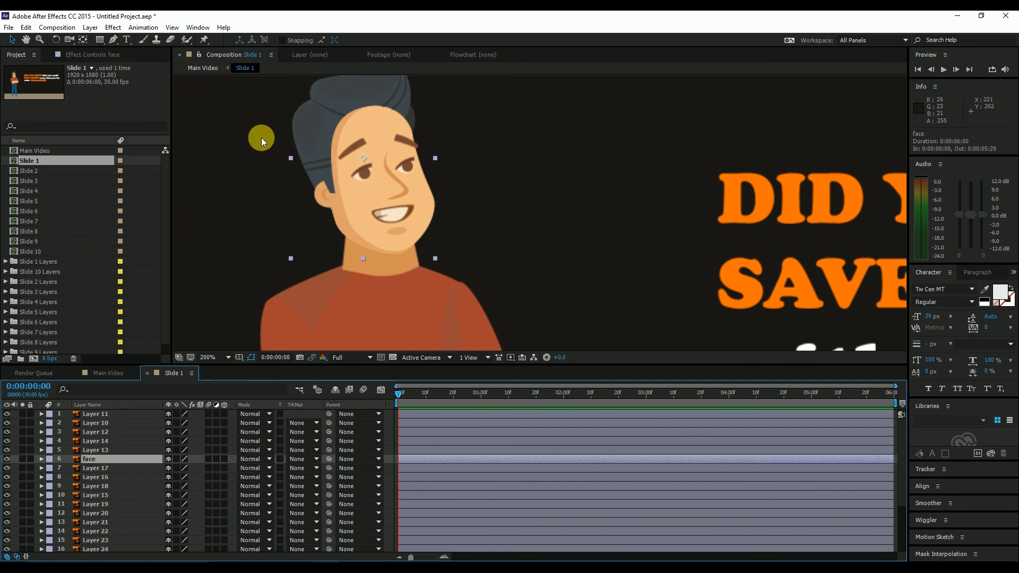
key("y")
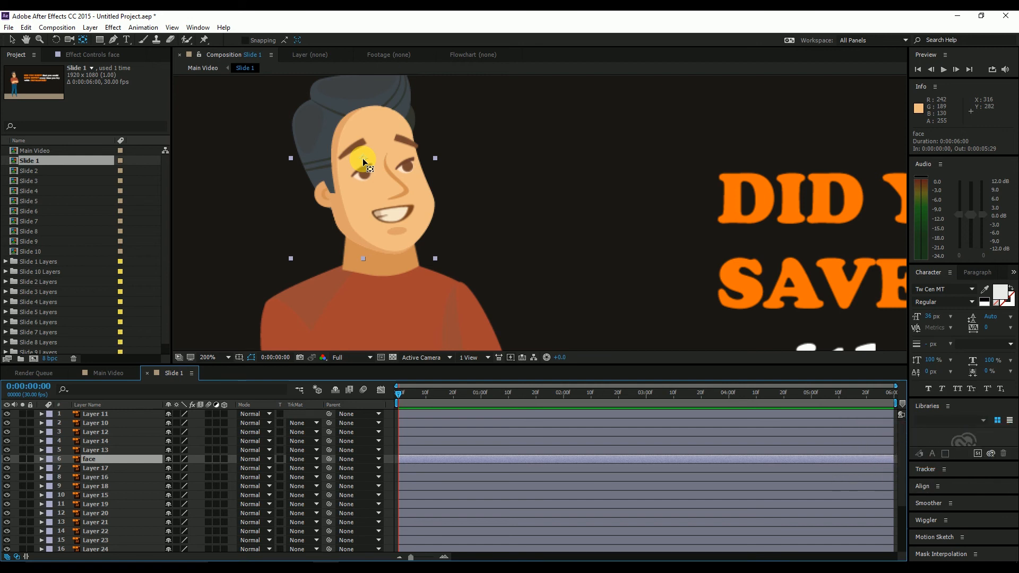
left_click_drag(363, 159, 394, 257)
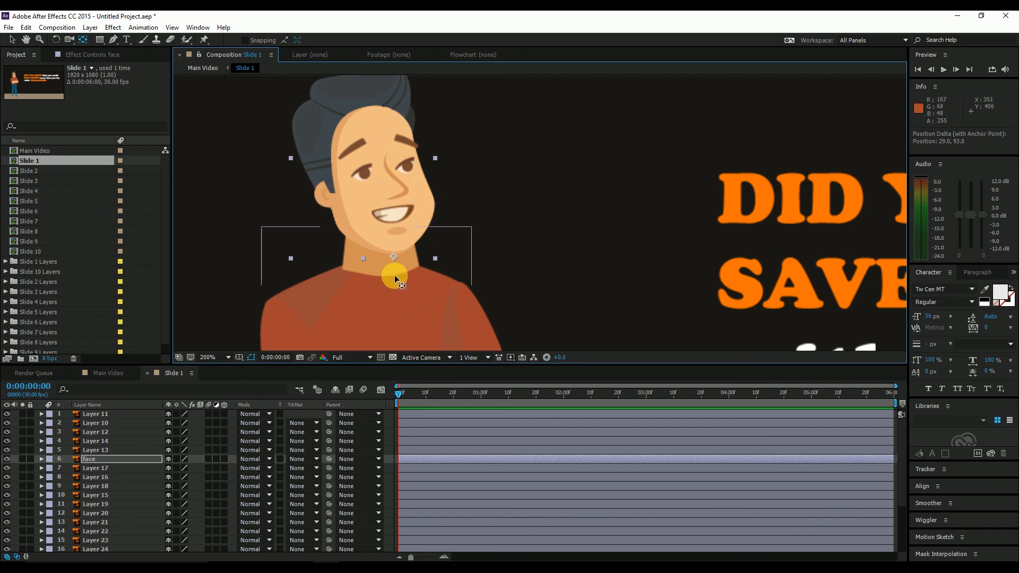
Move the anchor point of Layer 20, the character's left-hand upper arm in the view, up to its shoulder joint
left_click_drag(475, 259, 505, 199)
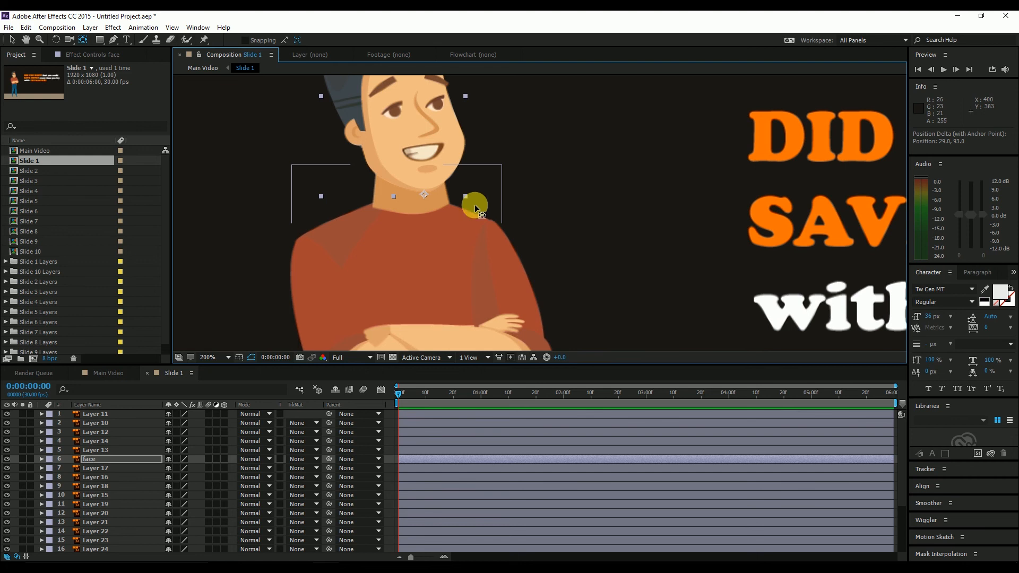
left_click_drag(446, 147, 519, 166)
scroll(562, 215, "down", 2)
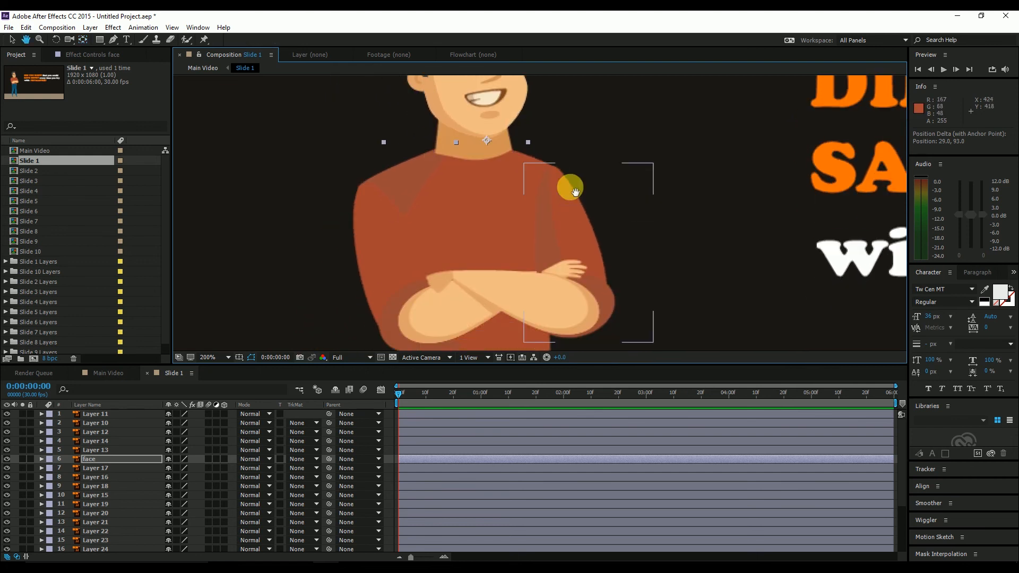
left_click(388, 220)
left_click_drag(459, 242, 578, 209)
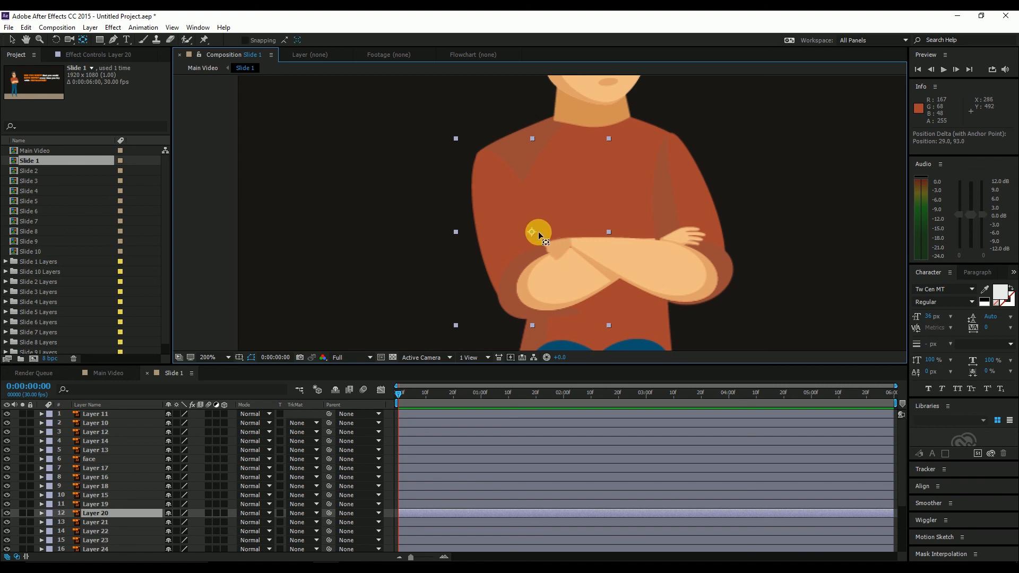
left_click_drag(533, 231, 534, 258)
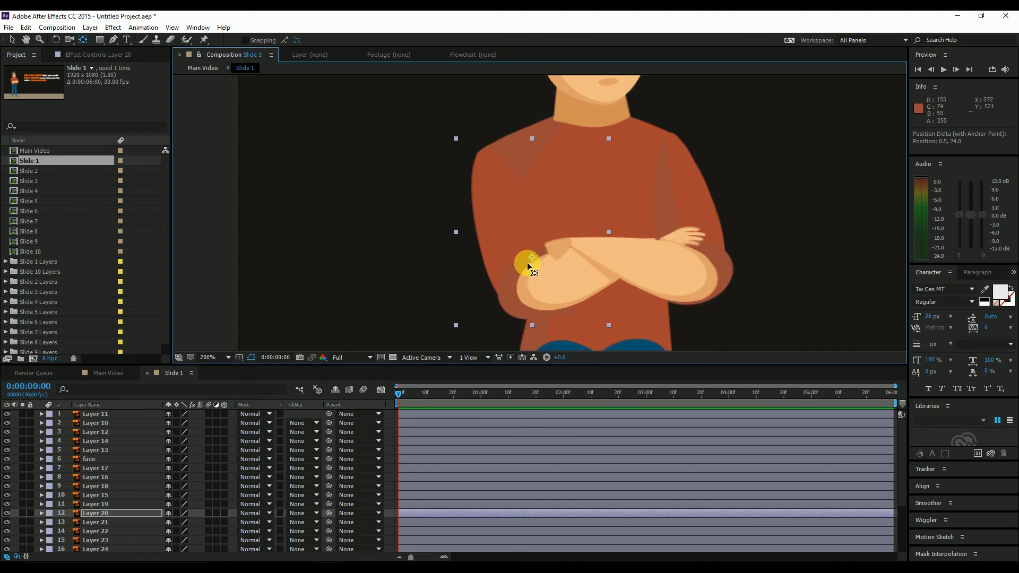
left_click_drag(531, 257, 486, 153)
Move the anchor points of forearm Layers 16 and 19 to their elbows and of upper-arm Layer 15 to its shoulder
left_click(655, 269)
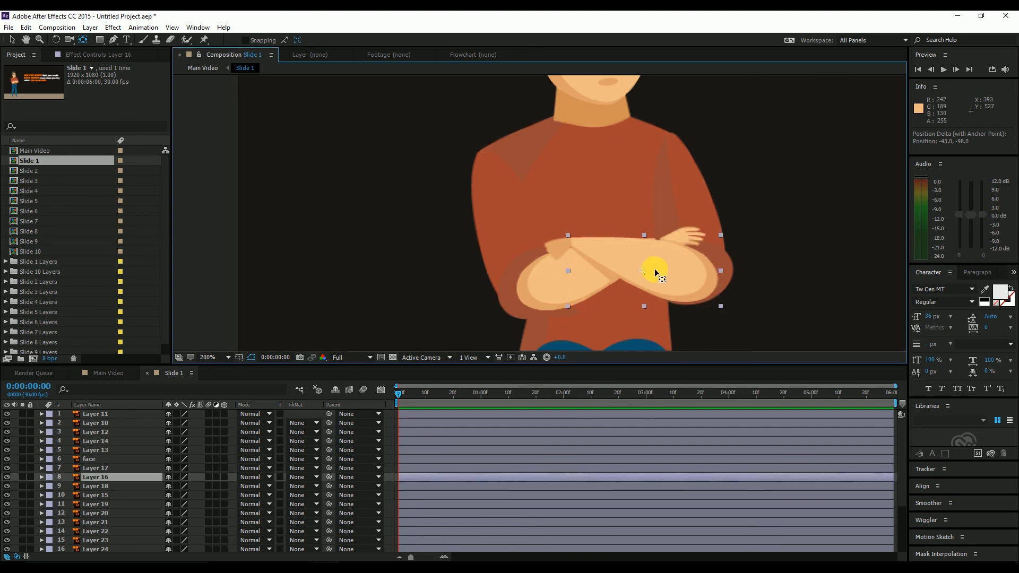
left_click_drag(645, 271, 711, 285)
left_click(534, 286)
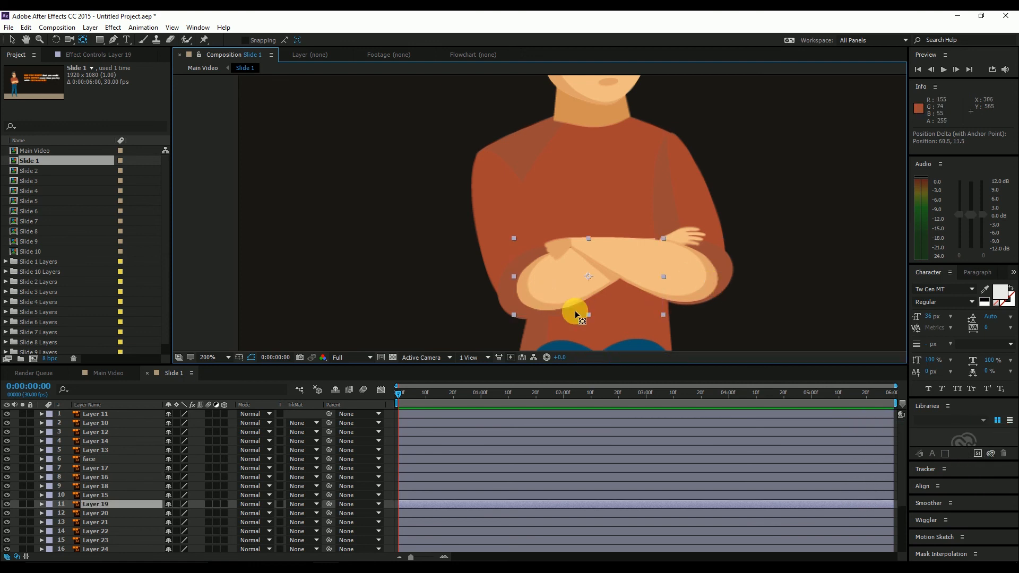
left_click_drag(588, 277, 528, 293)
left_click(677, 193)
left_click_drag(706, 220, 674, 146)
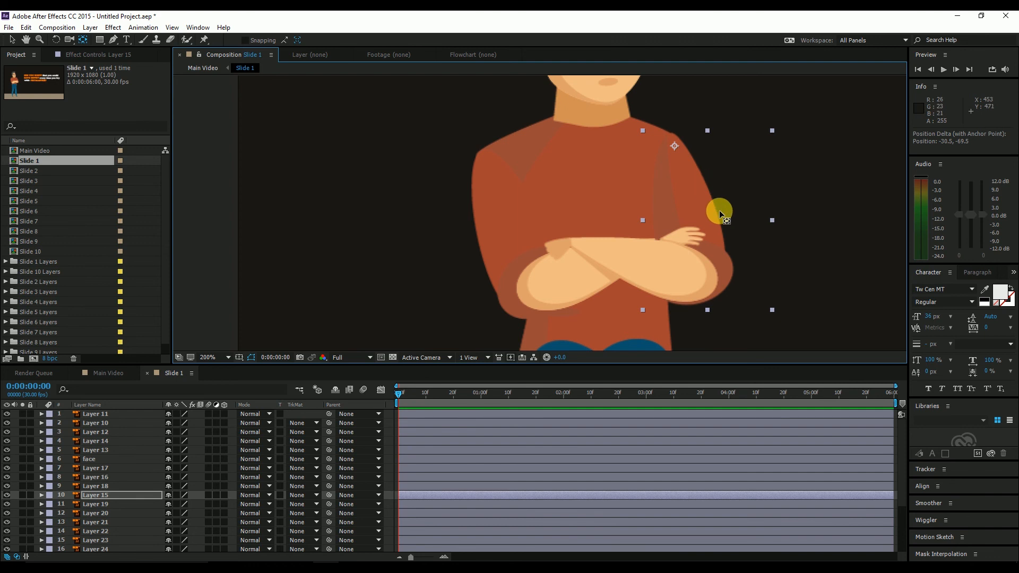
Move the anchor point of Layer 21, the left-hand lower leg in the view, up to the knee
scroll(719, 214, "down", 4)
scroll(624, 216, "up", 2)
key("space")
left_click_drag(592, 242, 595, 226)
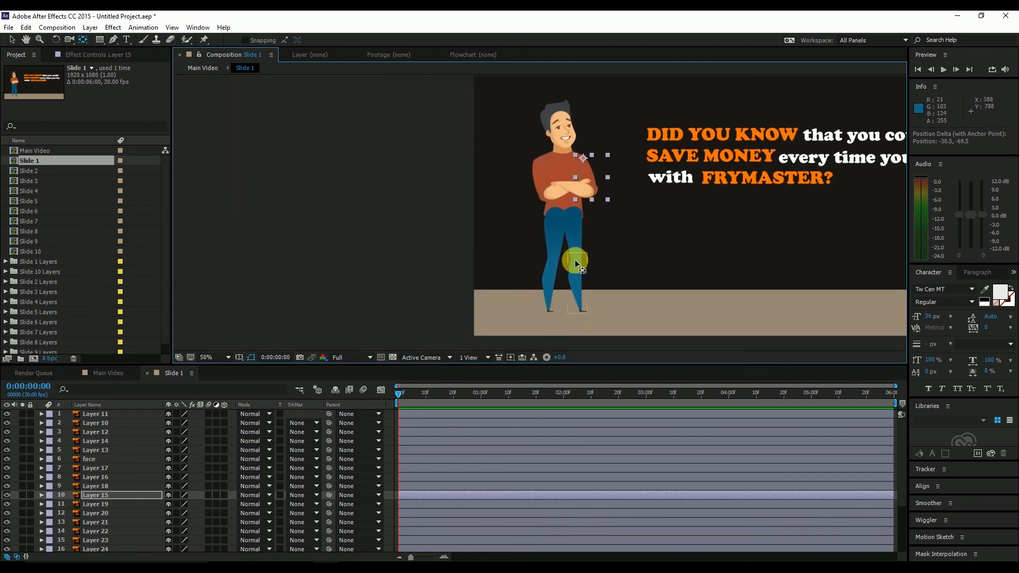
scroll(603, 257, "up", 4)
key("space")
left_click_drag(641, 281, 548, 103)
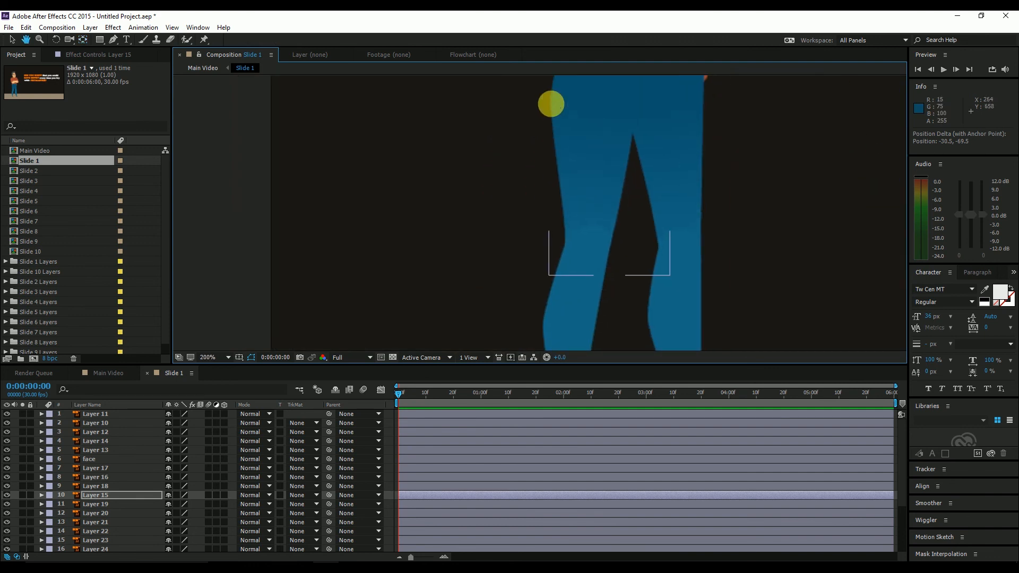
left_click(578, 285)
left_click_drag(573, 332, 594, 245)
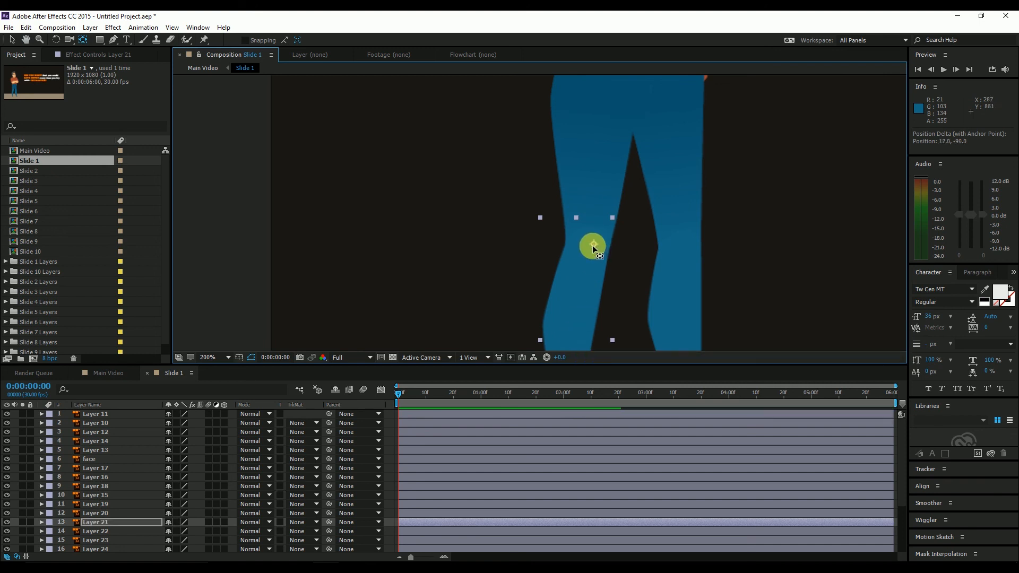
Move the anchor point of Layer 23, the right-hand lower leg in the view, up to its knee
left_click(682, 297)
key("space")
left_click_drag(692, 304, 694, 279)
left_click_drag(686, 314, 686, 220)
Move the anchor points of the two thigh layers, Layer 24 and Layer 22, up to the hips
left_click_drag(724, 160, 728, 290)
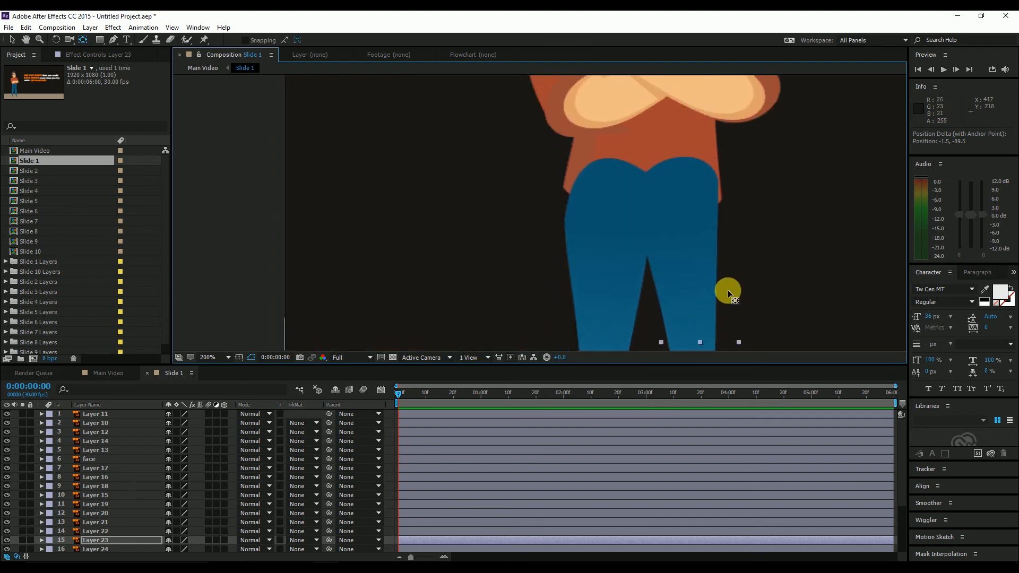
left_click(696, 269)
left_click_drag(667, 270, 648, 173)
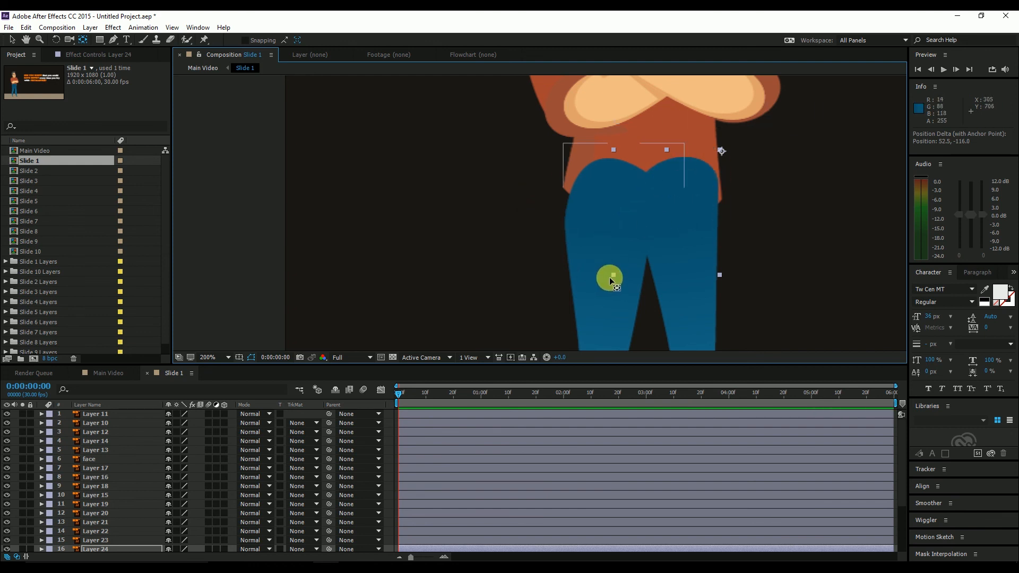
left_click(581, 287)
left_click_drag(620, 272, 613, 192)
Examine the whole character up close from the face and arms down to the legs, reviewing the joints between parts
scroll(615, 199, "down", 1)
key("space")
left_click_drag(680, 252, 622, 208)
left_click_drag(676, 164, 666, 291)
key("space")
scroll(567, 220, "down", 1)
key("space")
left_click_drag(566, 176, 586, 197)
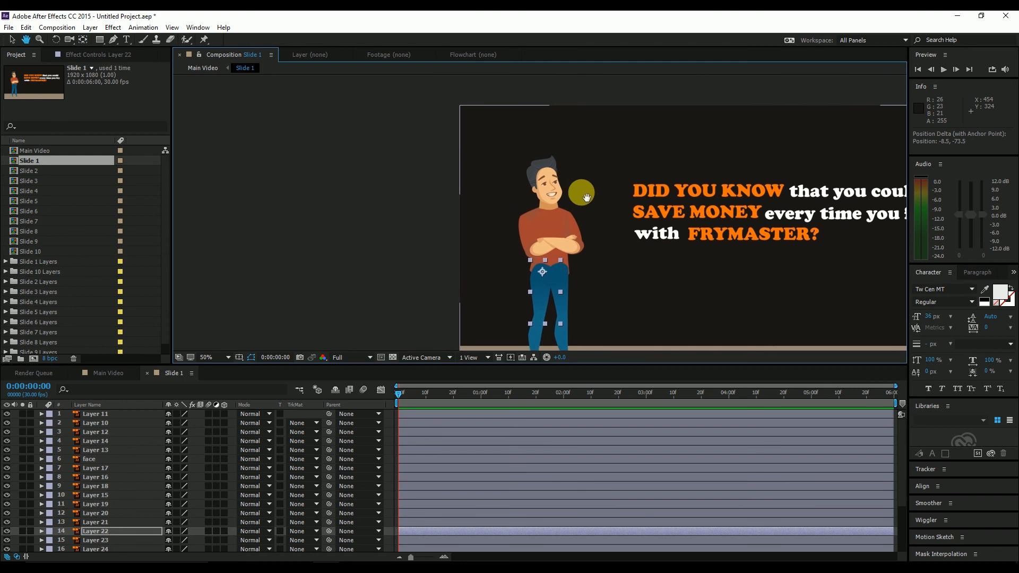
scroll(581, 199, "up", 2)
scroll(581, 190, "up", 2)
left_click_drag(592, 162, 546, 163)
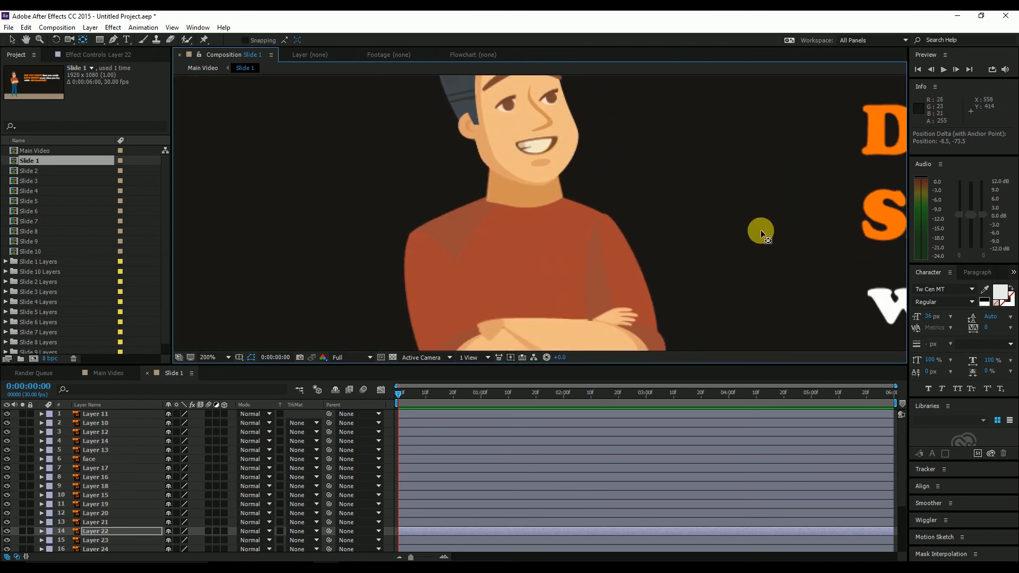
key("space")
left_click_drag(644, 260, 651, 166)
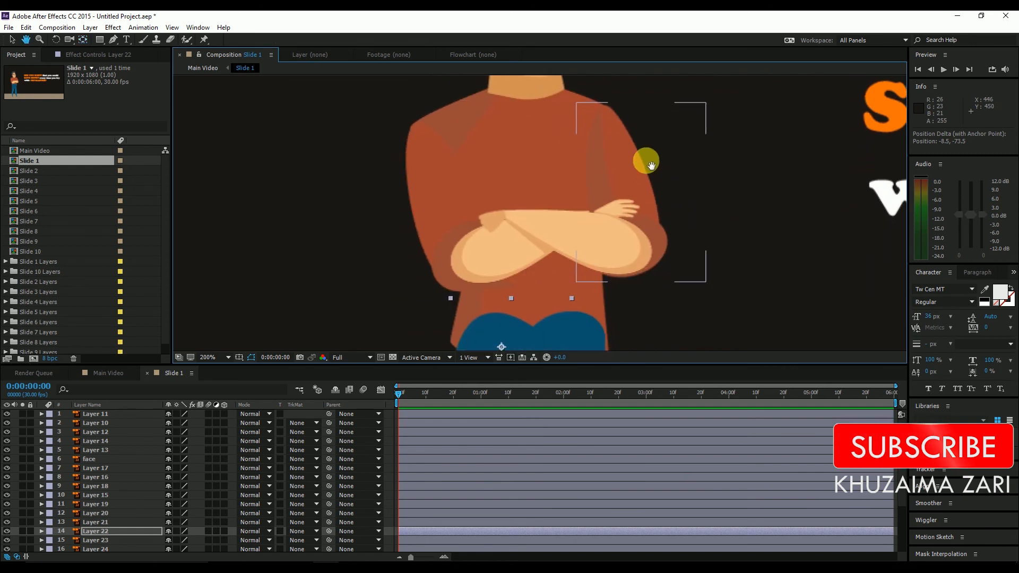
left_click_drag(546, 248, 567, 164)
left_click_drag(492, 280, 471, 210)
left_click(12, 41)
left_click_drag(558, 269, 617, 118)
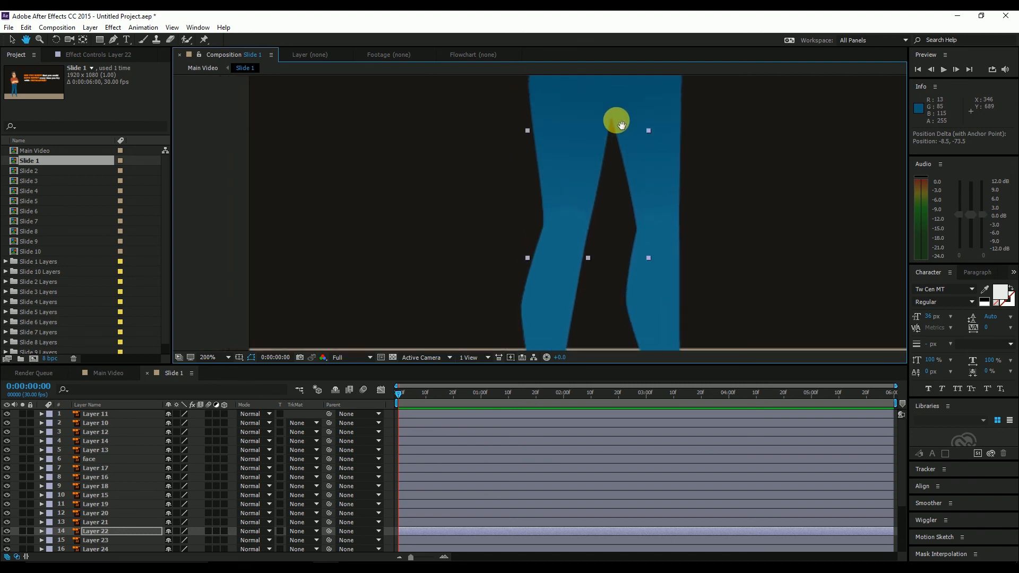
Check which layers make up the character's left-hand lower leg and thigh by comparing Layers 20, 21 and 22 in the view
left_click(563, 296)
scroll(93, 507, "down", 2)
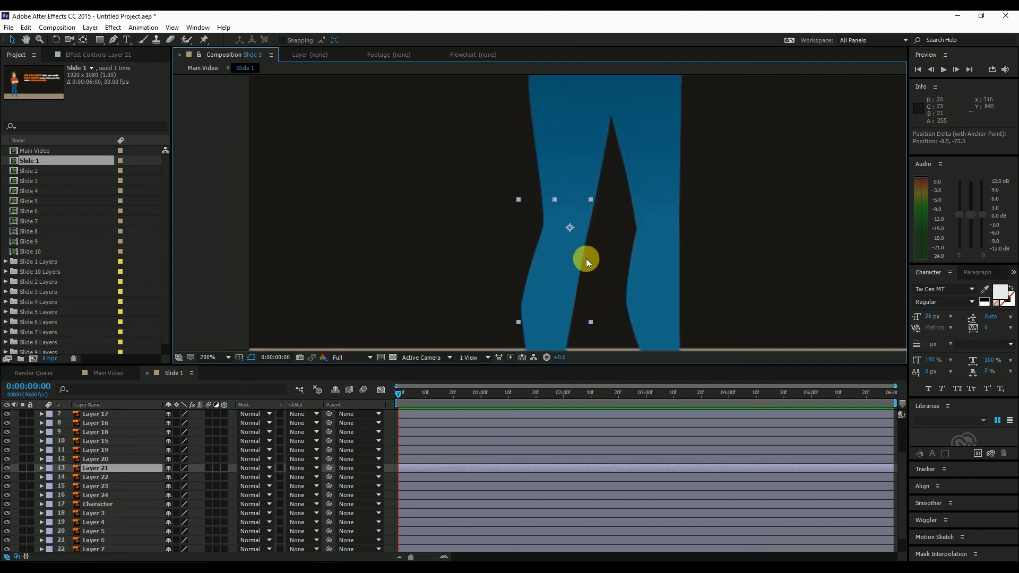
left_click(563, 155)
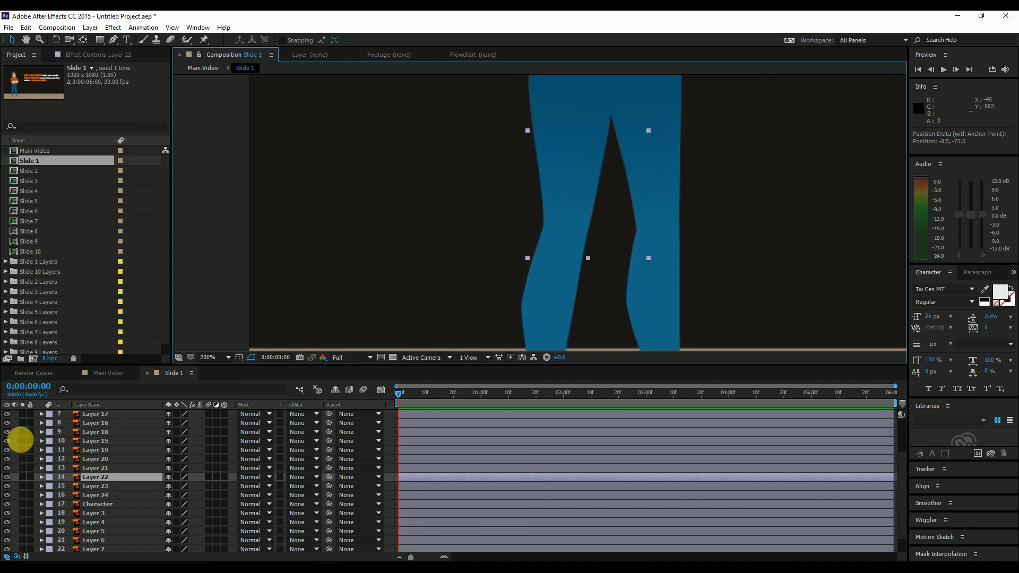
left_click(99, 469)
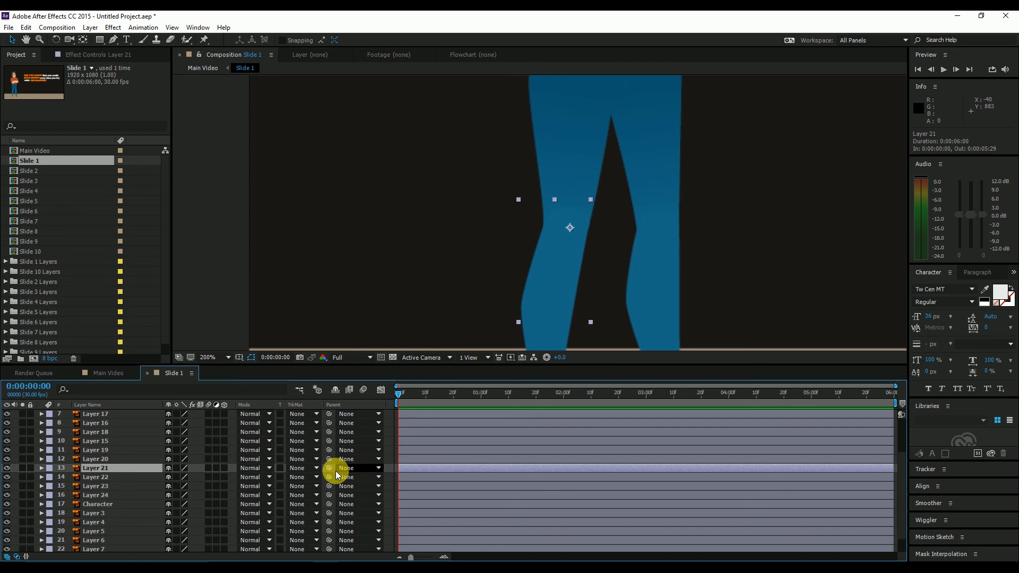
left_click(101, 460)
scroll(548, 207, "down", 1)
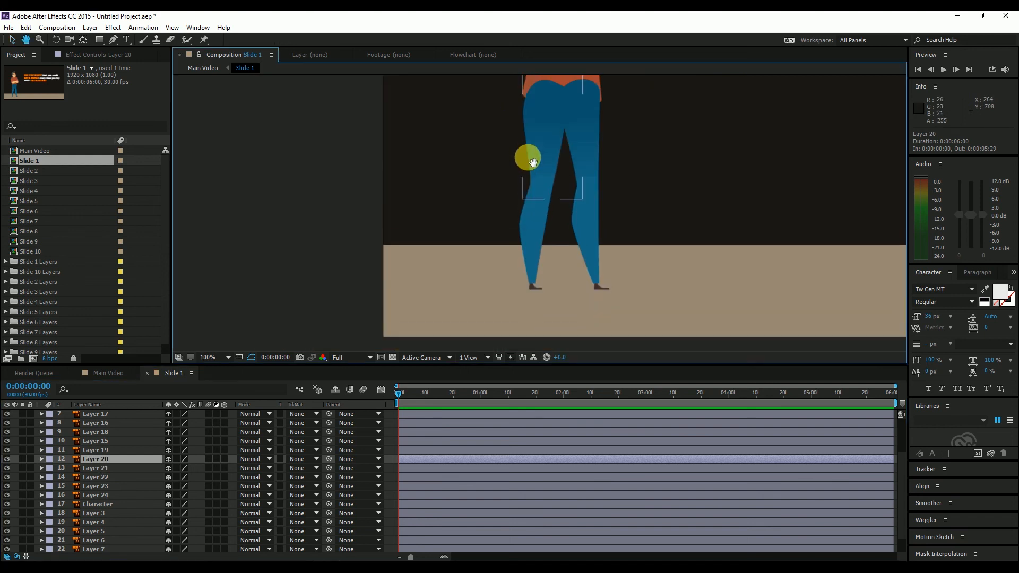
left_click(540, 216)
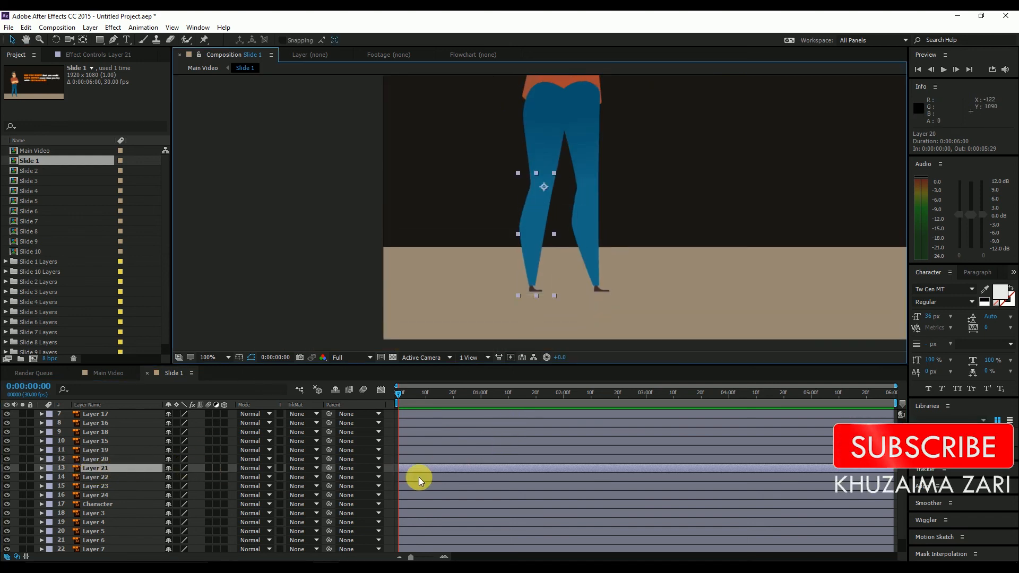
left_click(97, 460)
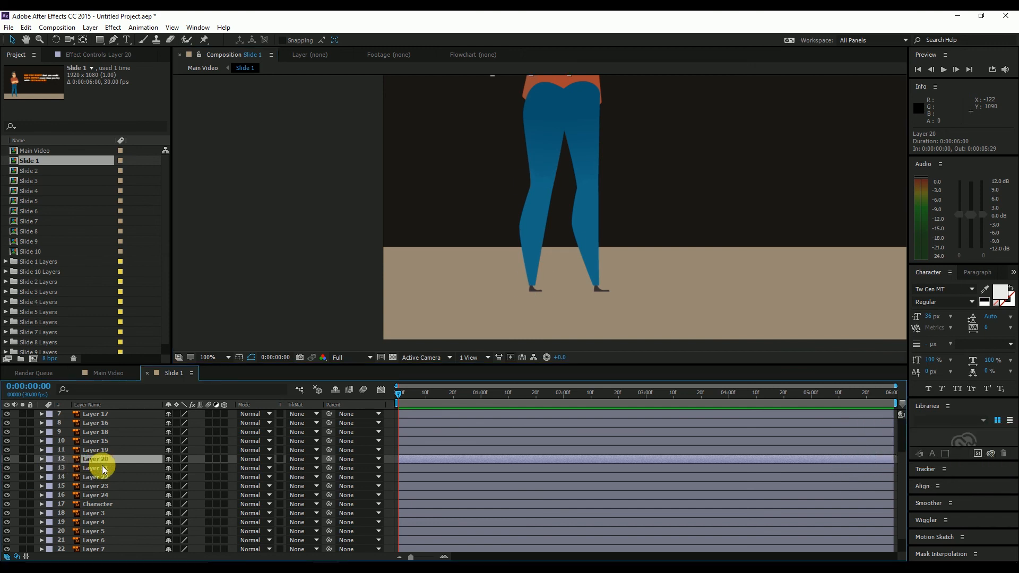
left_click(108, 471)
left_click(107, 476)
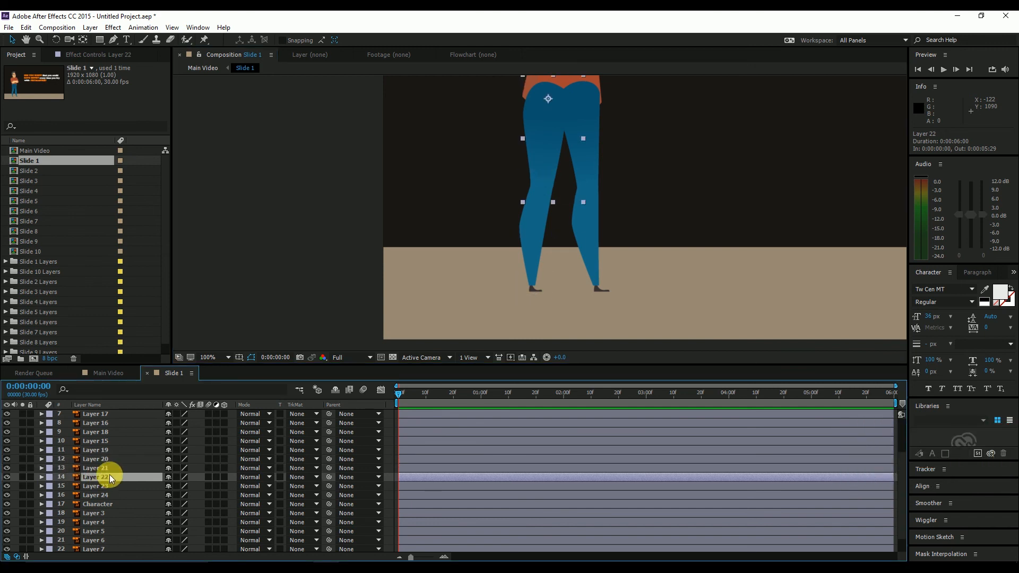
Parent the left-hand lower leg, Layer 21, to its thigh, Layer 22, and move the current time to 0:00:00:27
left_click(111, 469)
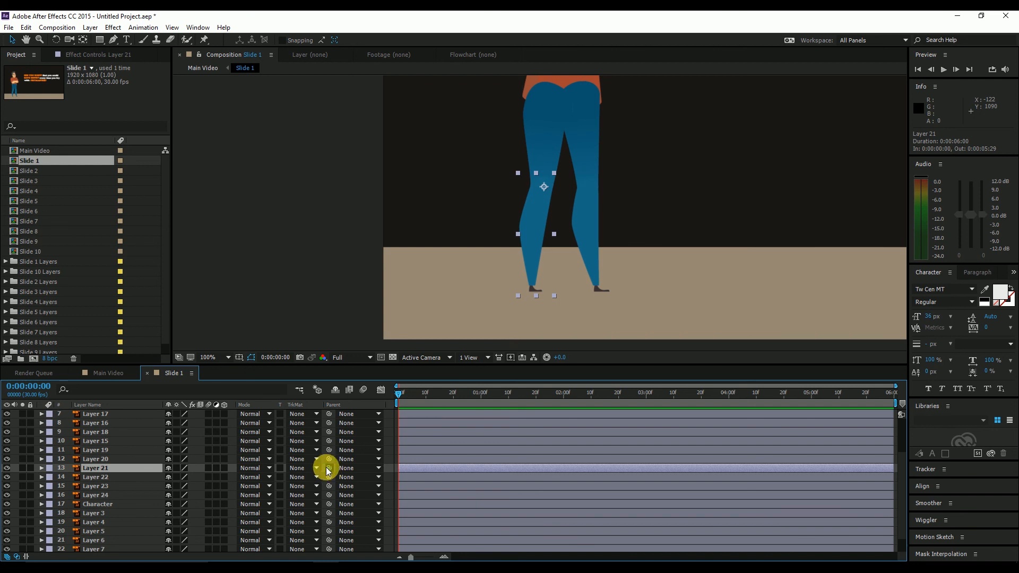
left_click_drag(268, 469, 94, 480)
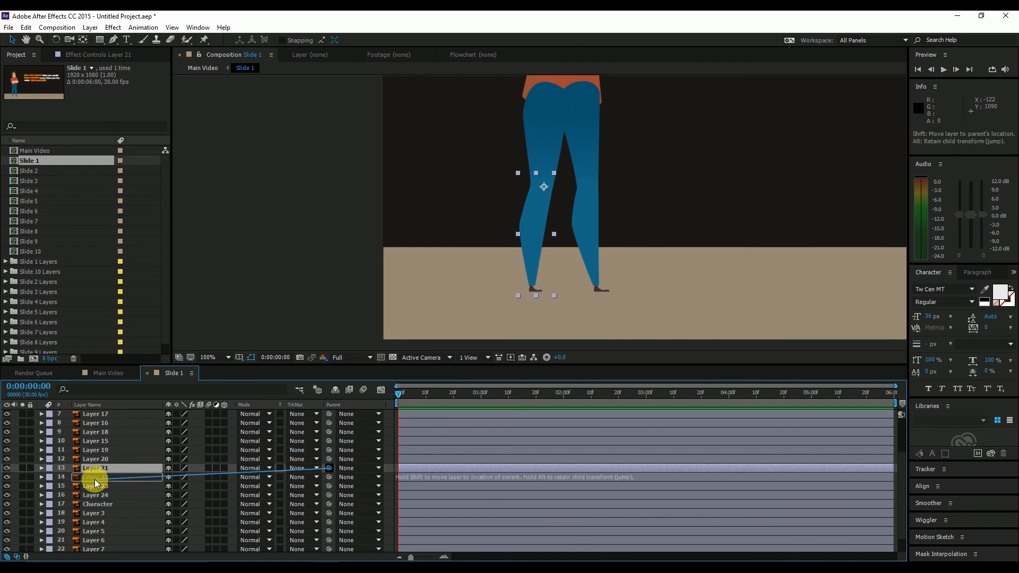
left_click_drag(97, 483, 97, 480)
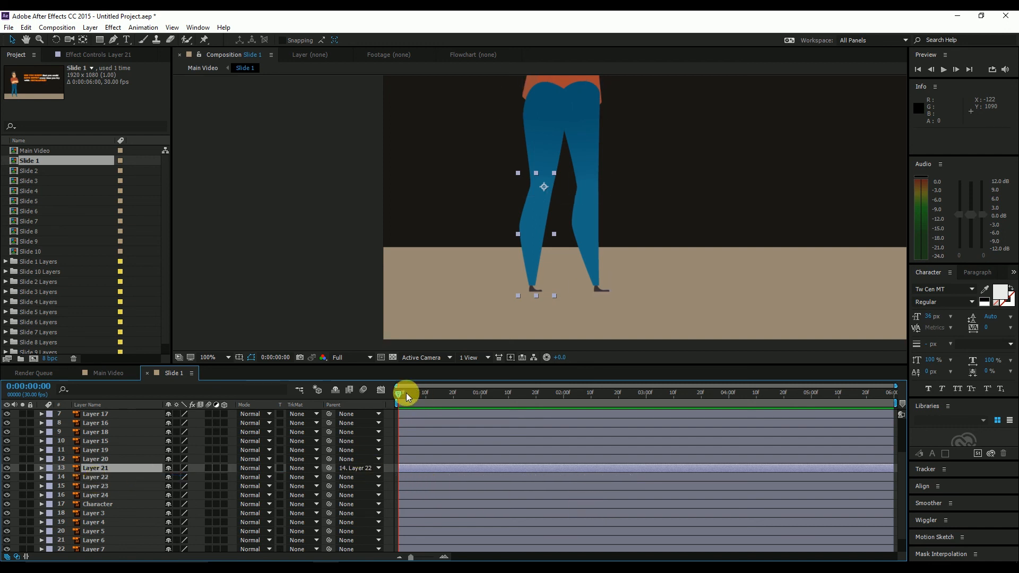
left_click_drag(403, 393, 442, 403)
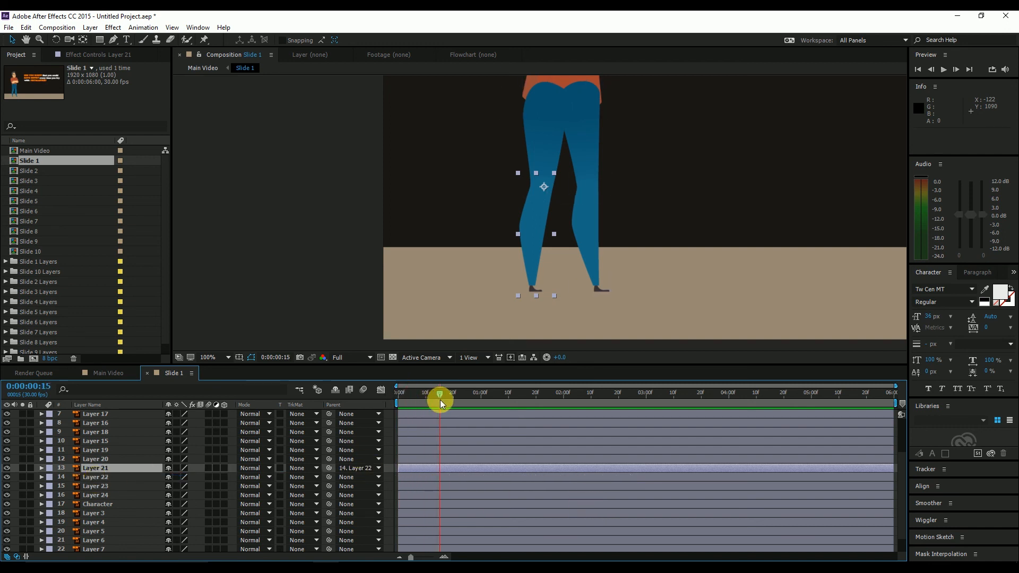
left_click_drag(442, 403, 473, 404)
Parent the right-hand lower leg, Layer 23, to its thigh, Layer 24
left_click(594, 209)
left_click(106, 496)
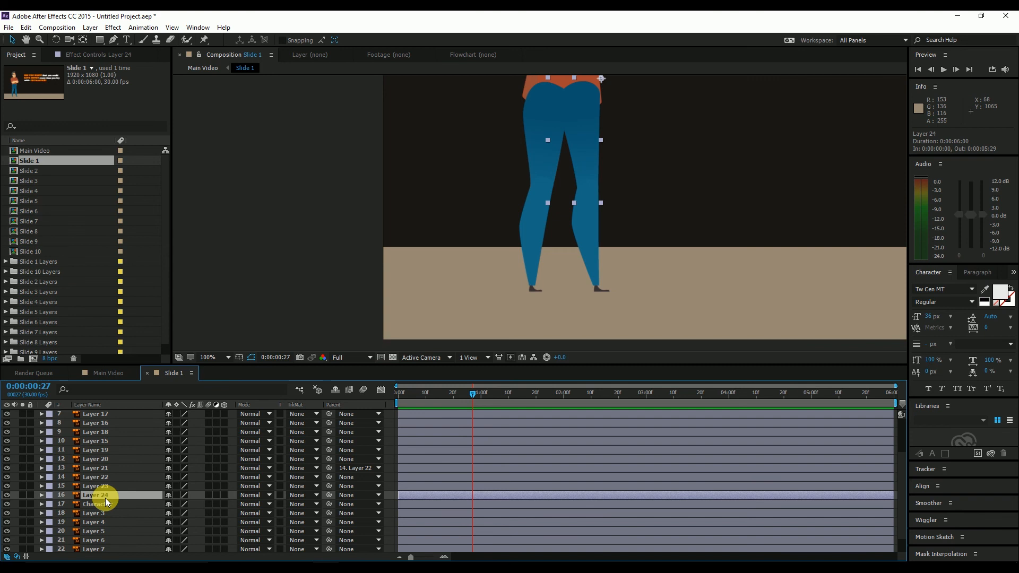
left_click(108, 487)
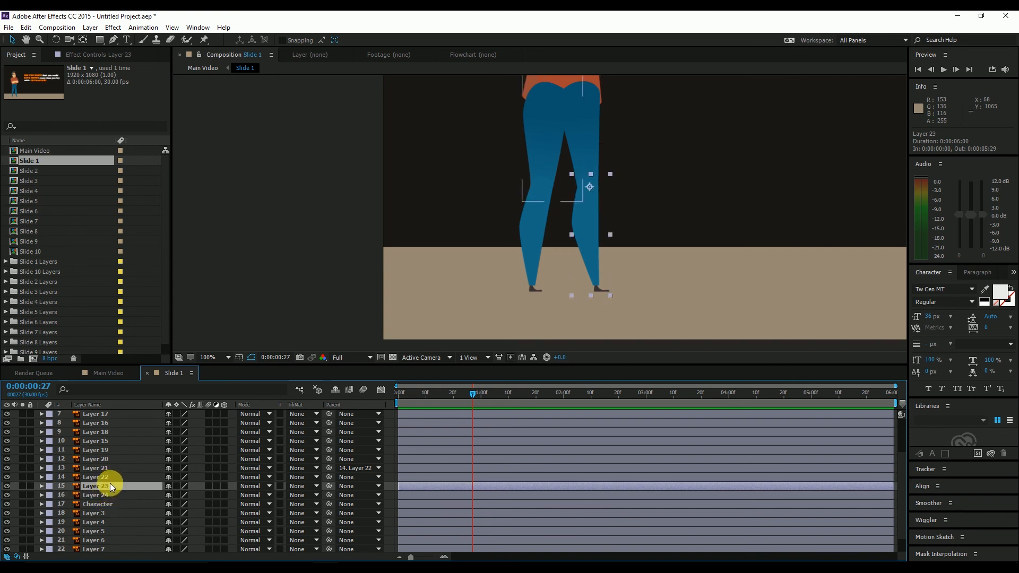
left_click(113, 458)
left_click(597, 122)
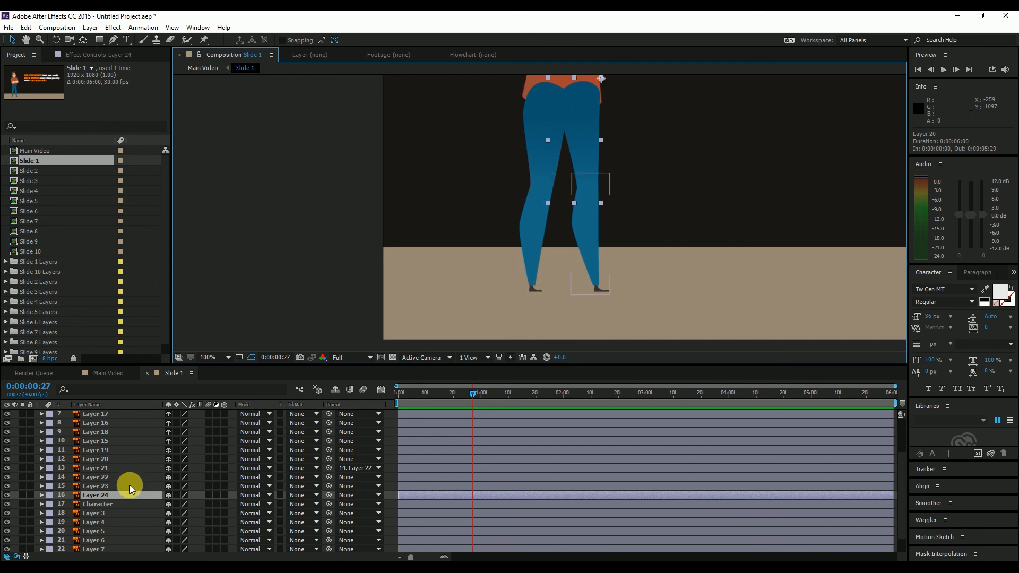
left_click_drag(330, 487, 101, 495)
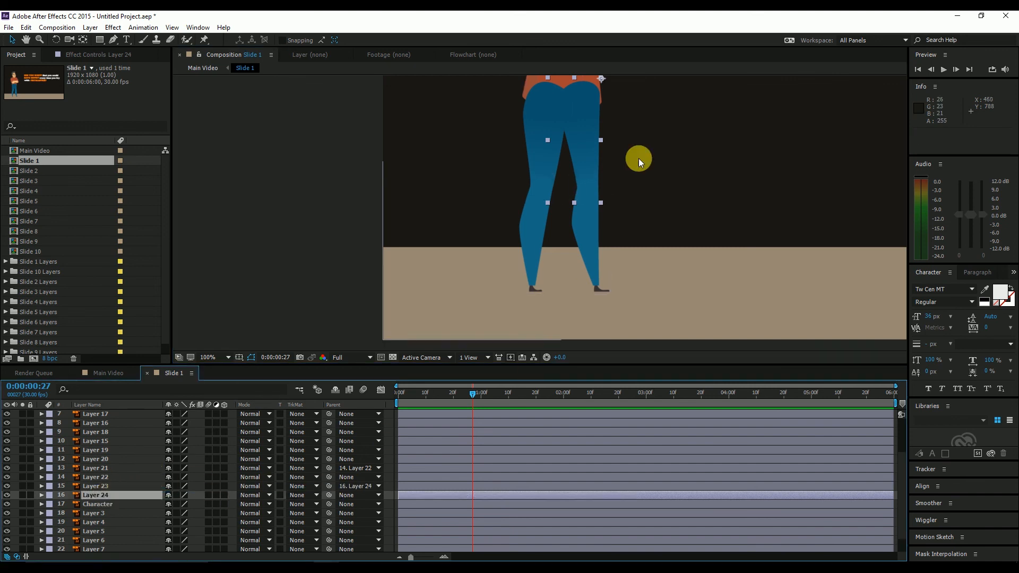
Move the current time to 0:00:01:09 and select the left-hand thigh, Layer 22
left_click_drag(471, 391, 506, 392)
scroll(596, 190, "down", 1)
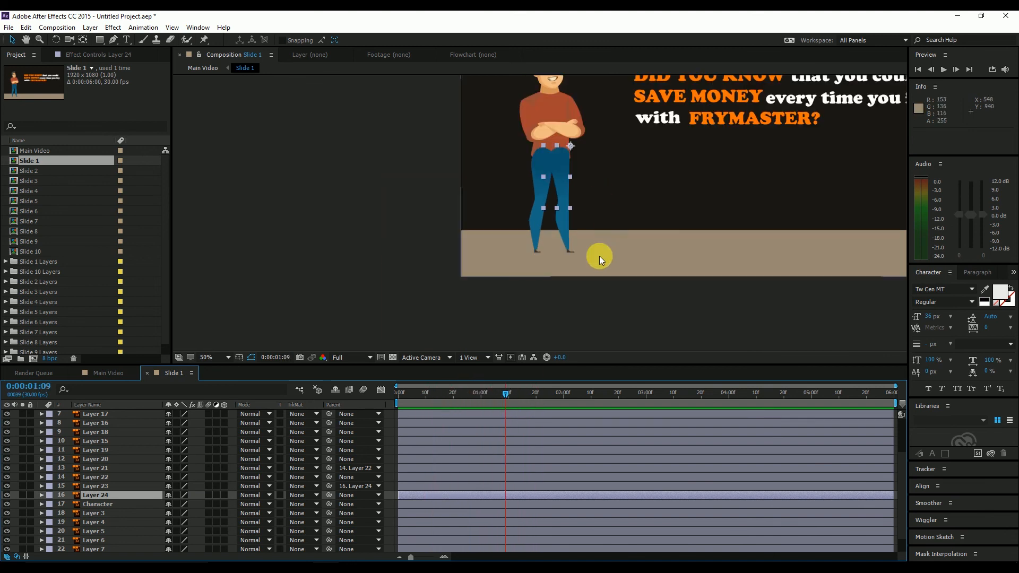
left_click(466, 192)
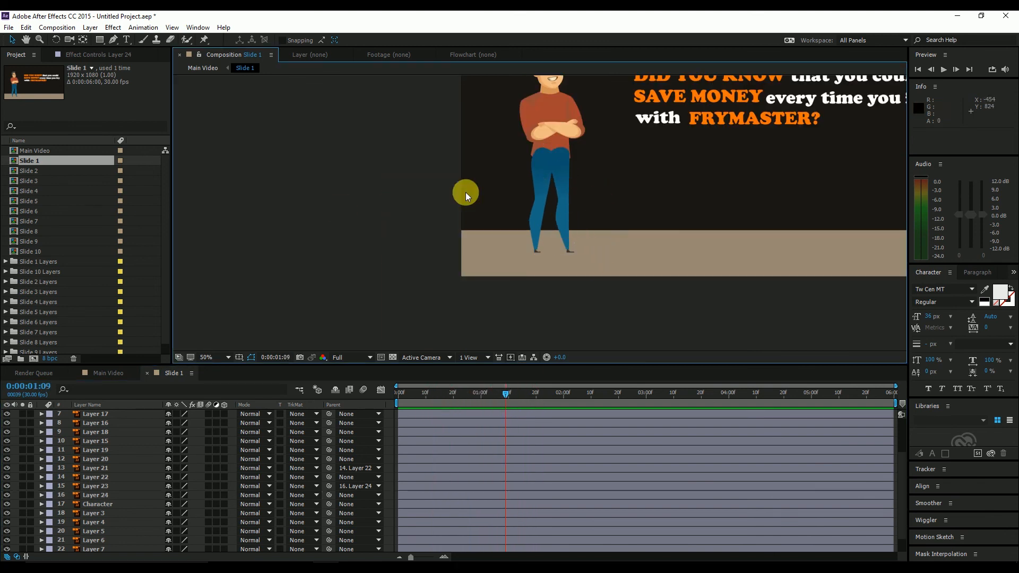
left_click(550, 172)
left_click_drag(561, 187, 560, 261)
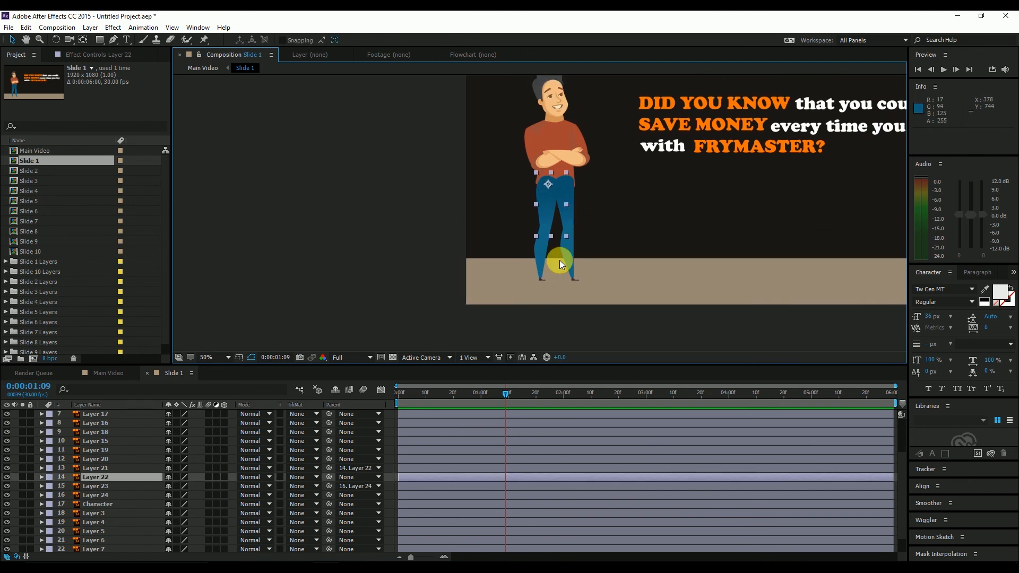